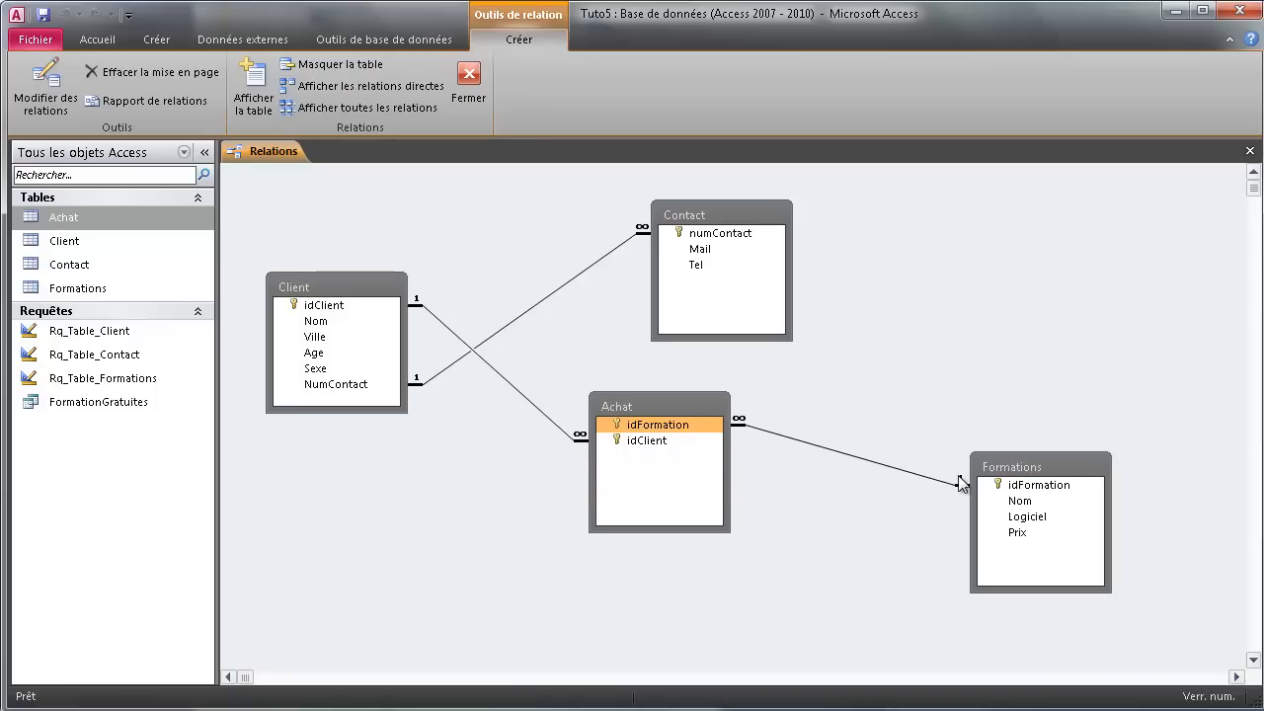
# Shift the Achat table slightly lower in the relationship diagram and delete its relation to Formations
pyautogui.moveTo(653, 407); pyautogui.dragTo(659, 419)
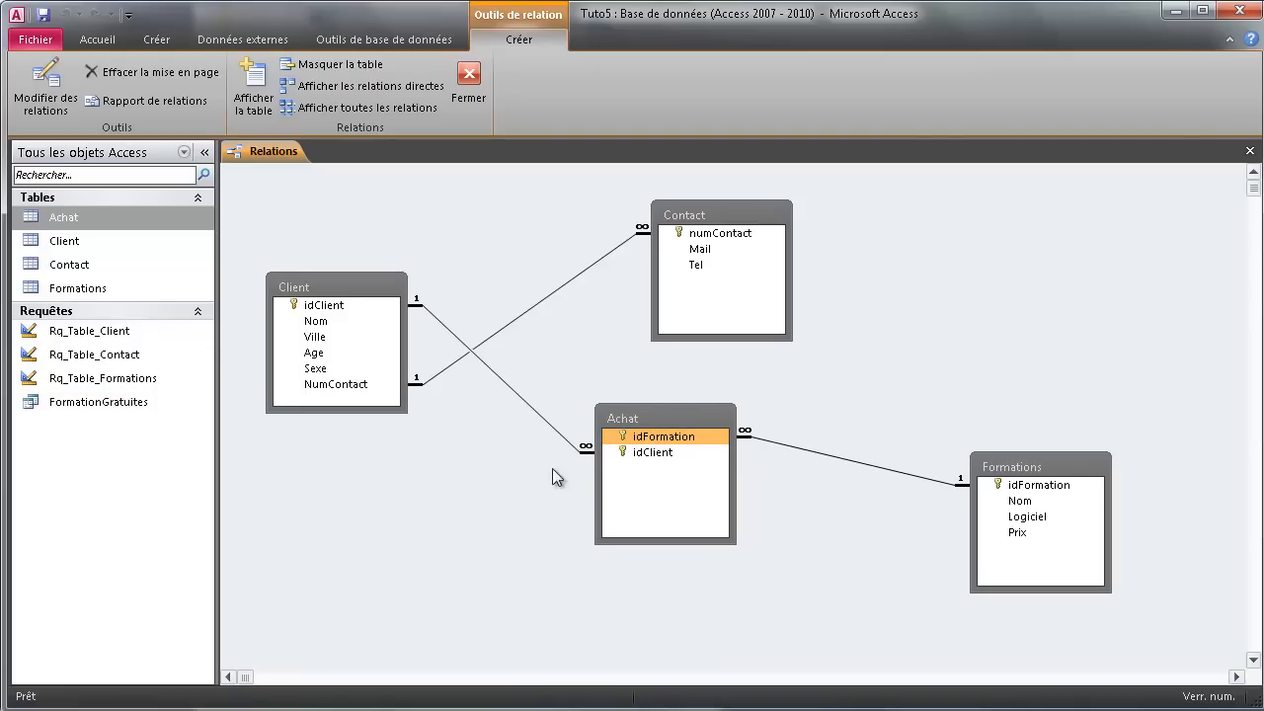
pyautogui.moveTo(651, 417)
pyautogui.mouseDown()
pyautogui.moveTo(660, 445)
pyautogui.moveTo(660, 432)
pyautogui.mouseUp()
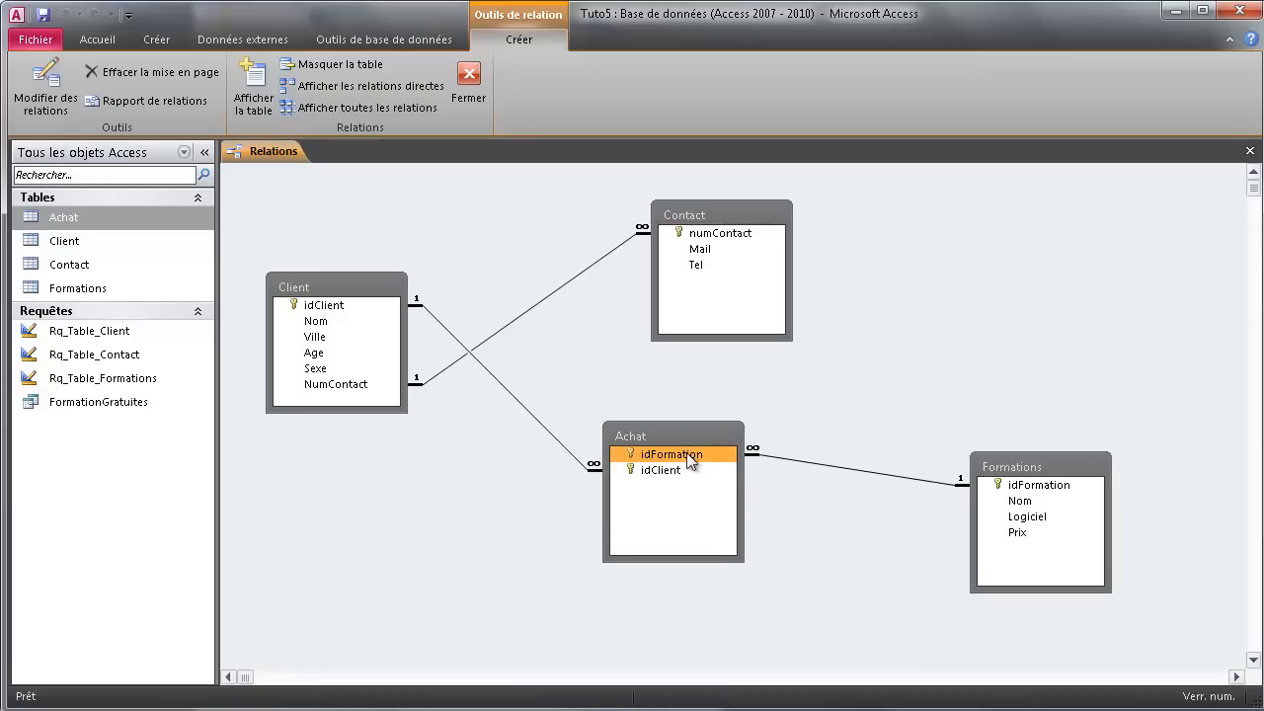
pyautogui.rightClick(853, 476)
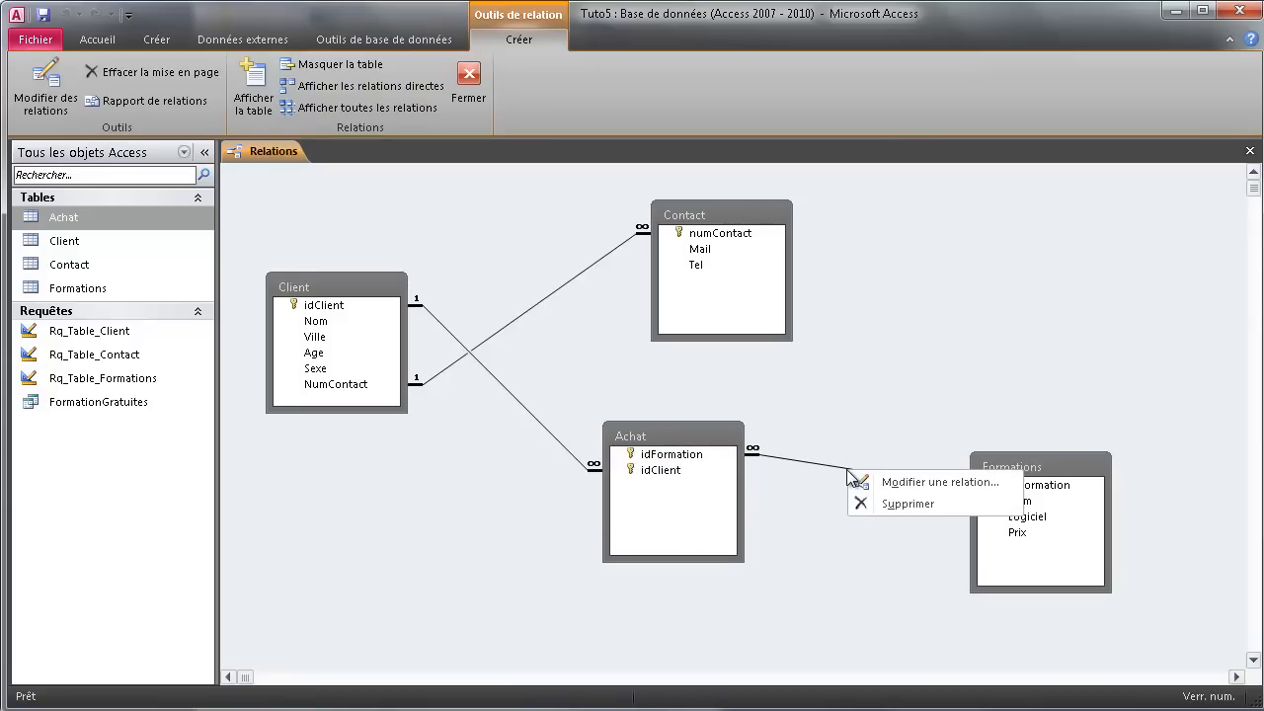
pyautogui.click(908, 503)
pyautogui.click(791, 522)
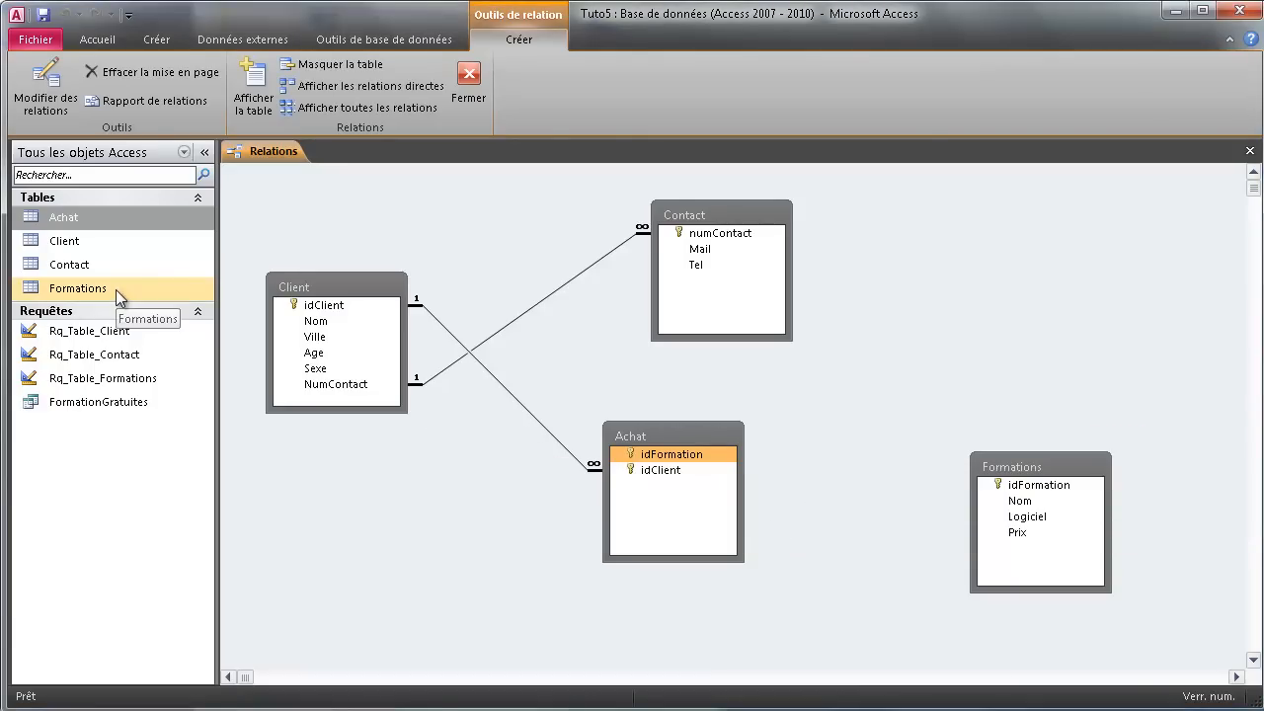
# Open the Achat table in design view and set the idFormation field's data type to Numérique
pyautogui.doubleClick(81, 221)
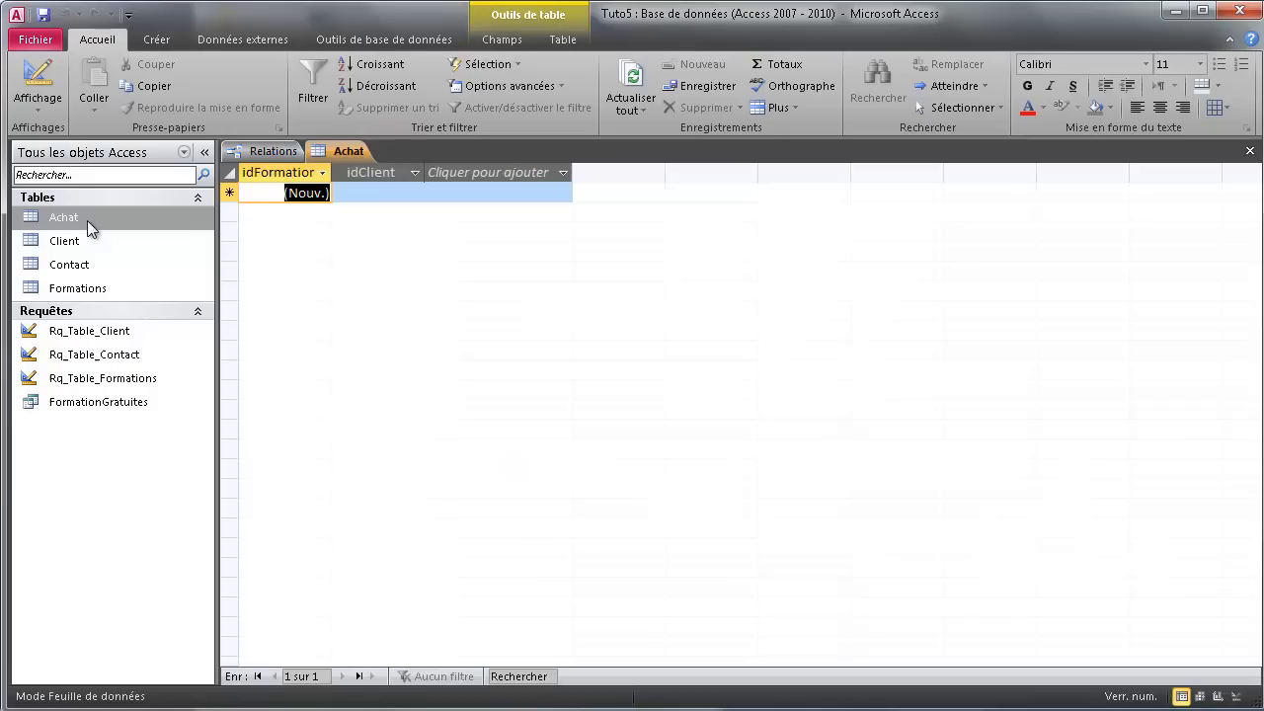
pyautogui.click(30, 89)
pyautogui.click(514, 191)
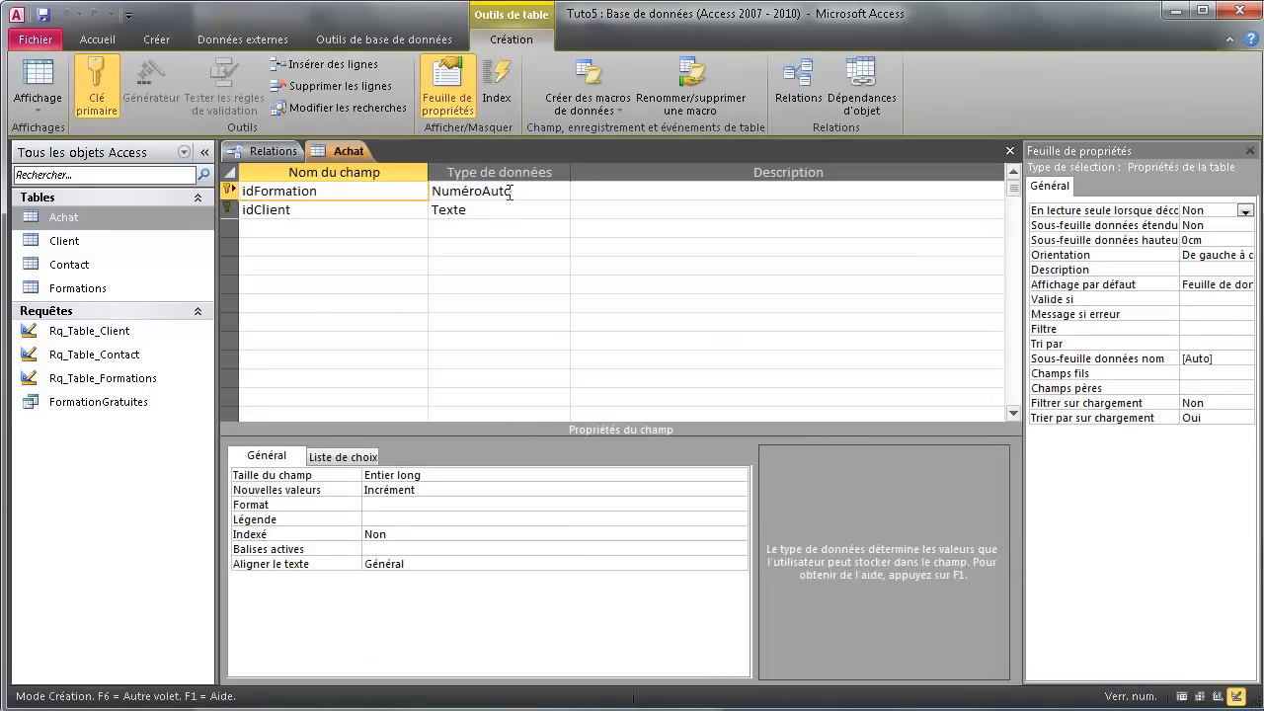
pyautogui.click(560, 191)
pyautogui.click(495, 247)
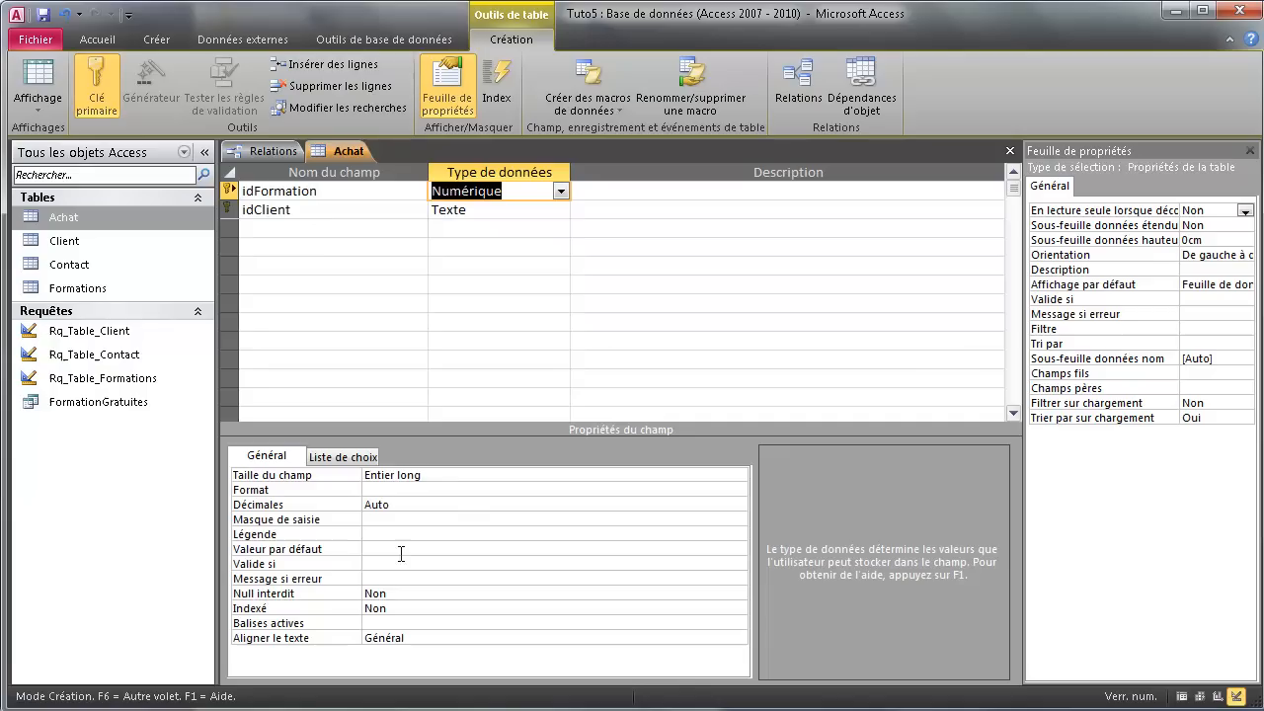
# Set the Null interdit property to Oui for both the idFormation and idClient fields
pyautogui.click(443, 595)
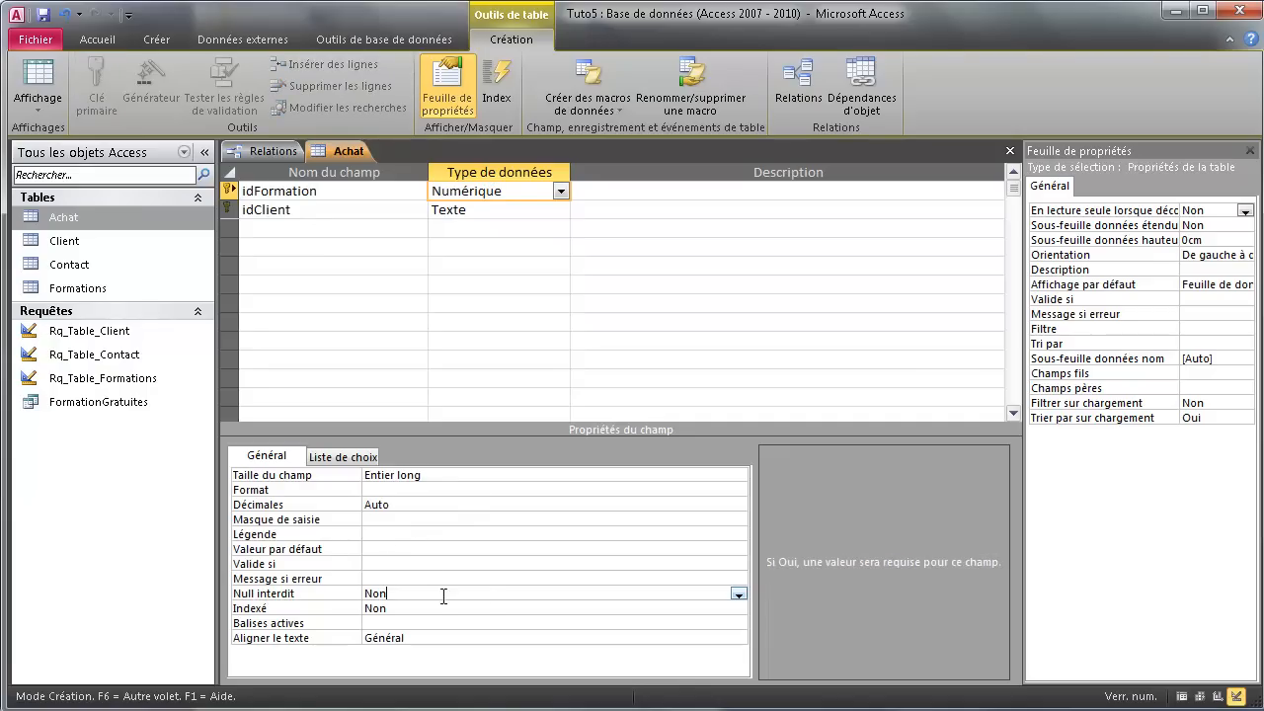
pyautogui.click(738, 594)
pyautogui.click(492, 610)
pyautogui.click(497, 210)
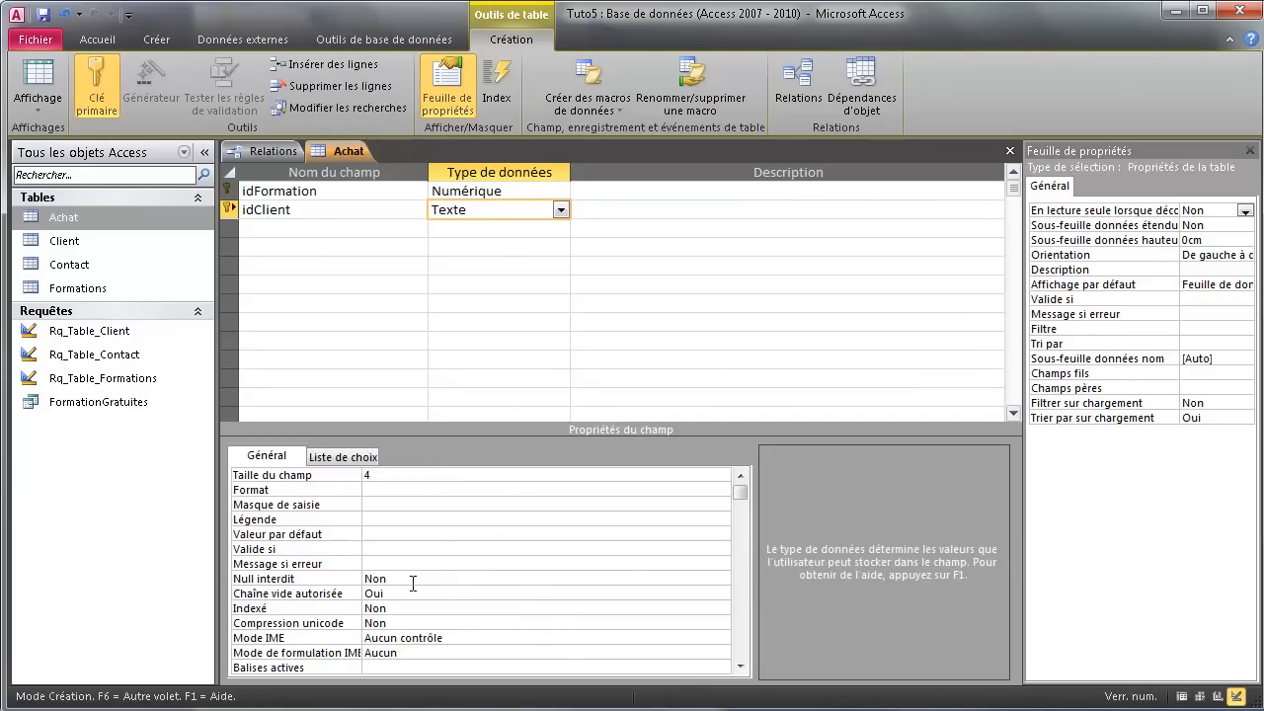
pyautogui.click(525, 579)
pyautogui.click(722, 580)
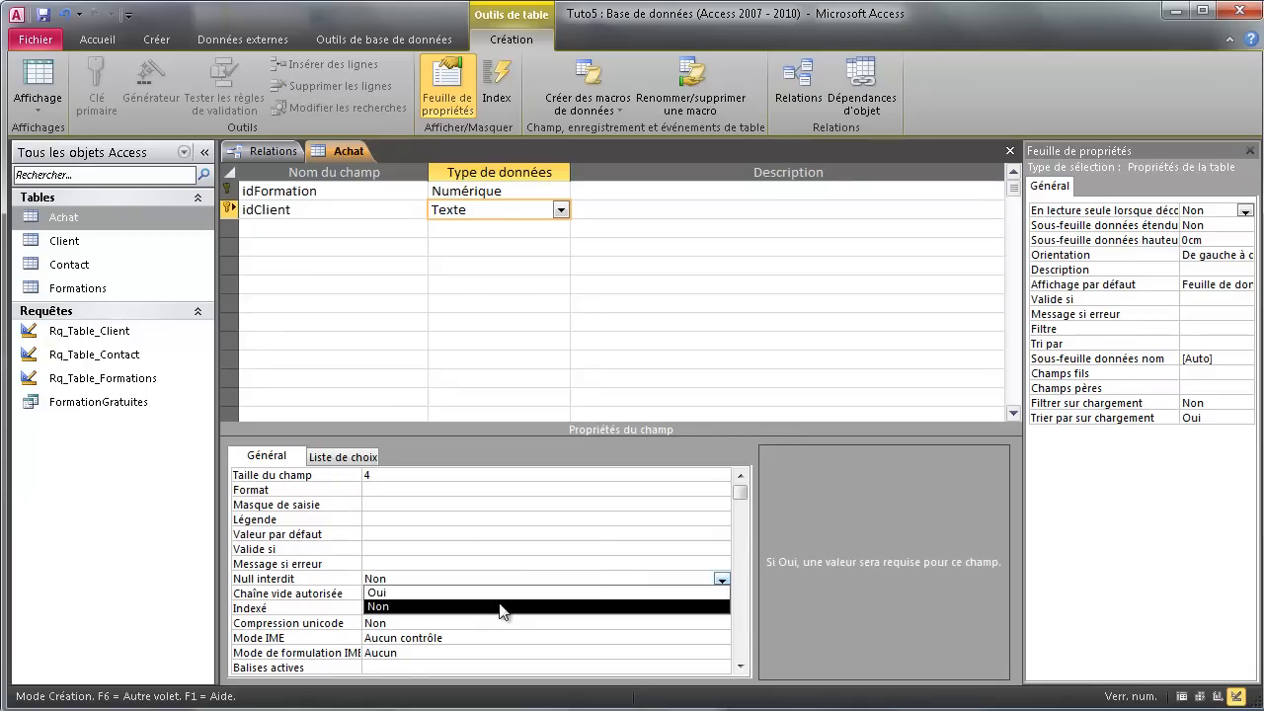
pyautogui.click(500, 594)
pyautogui.click(488, 228)
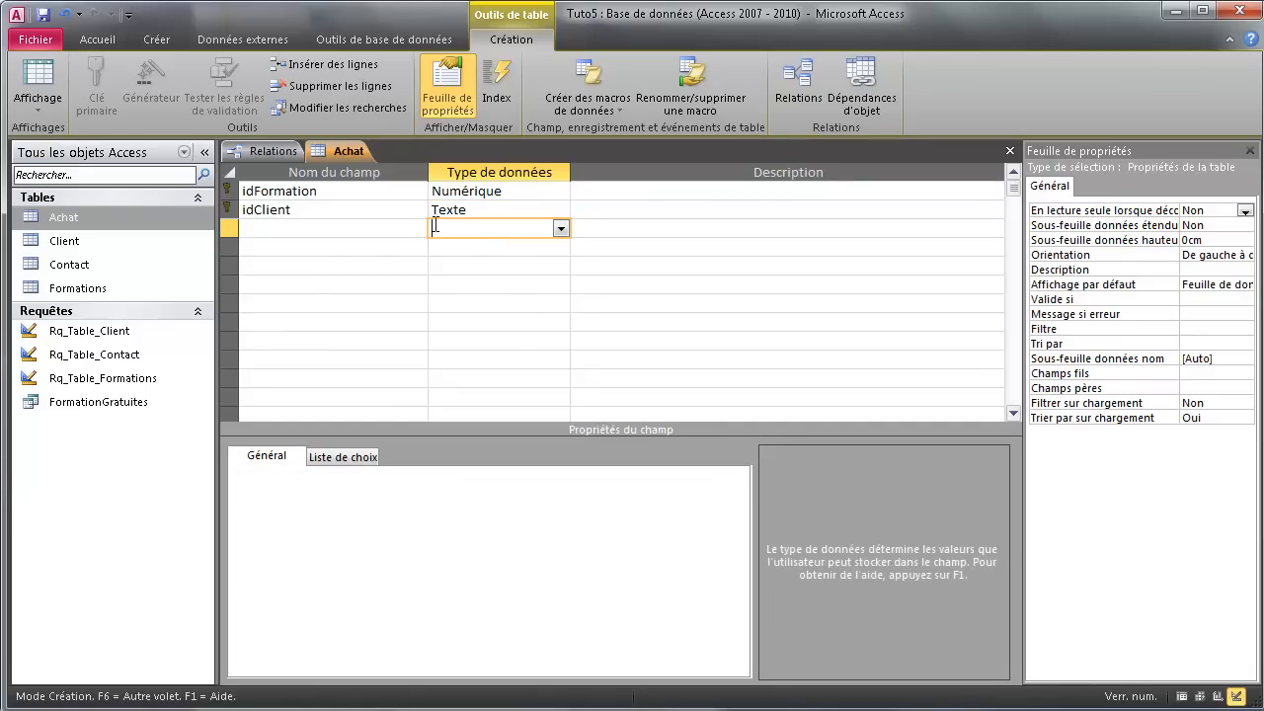
# Save the Achat table's design and switch the table to datasheet view
pyautogui.rightClick(342, 151)
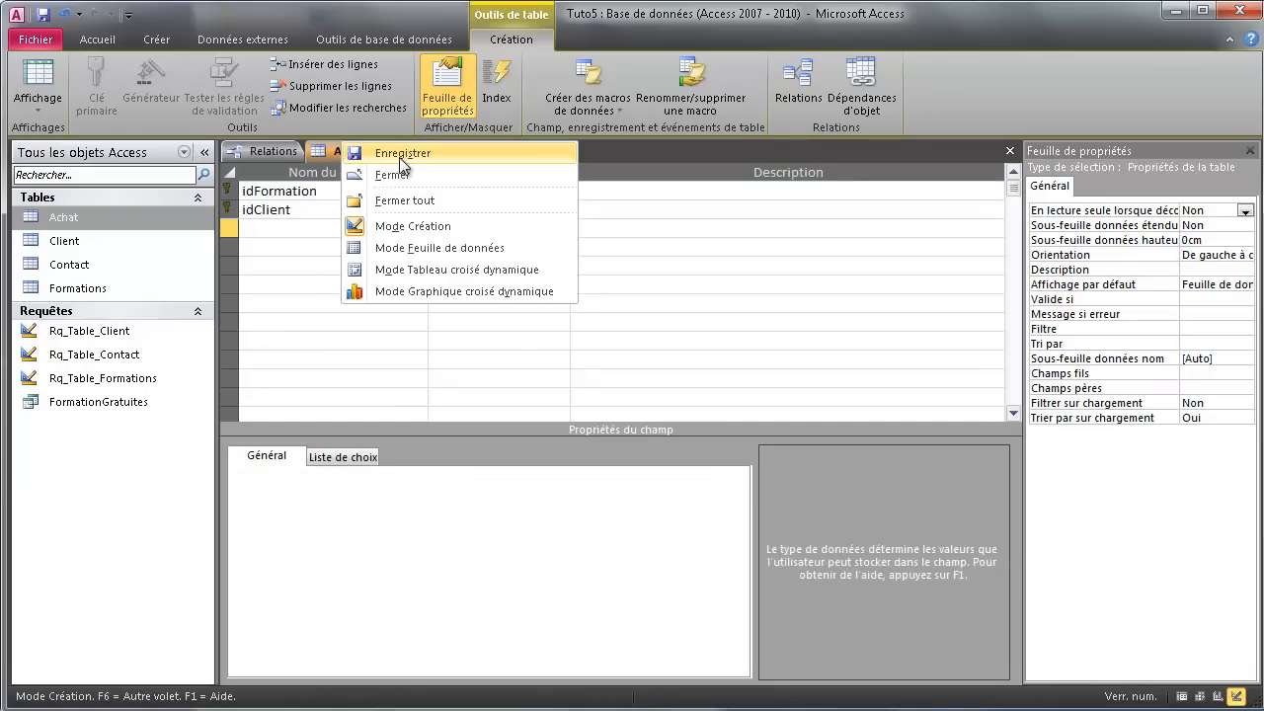
pyautogui.click(401, 155)
pyautogui.click(272, 152)
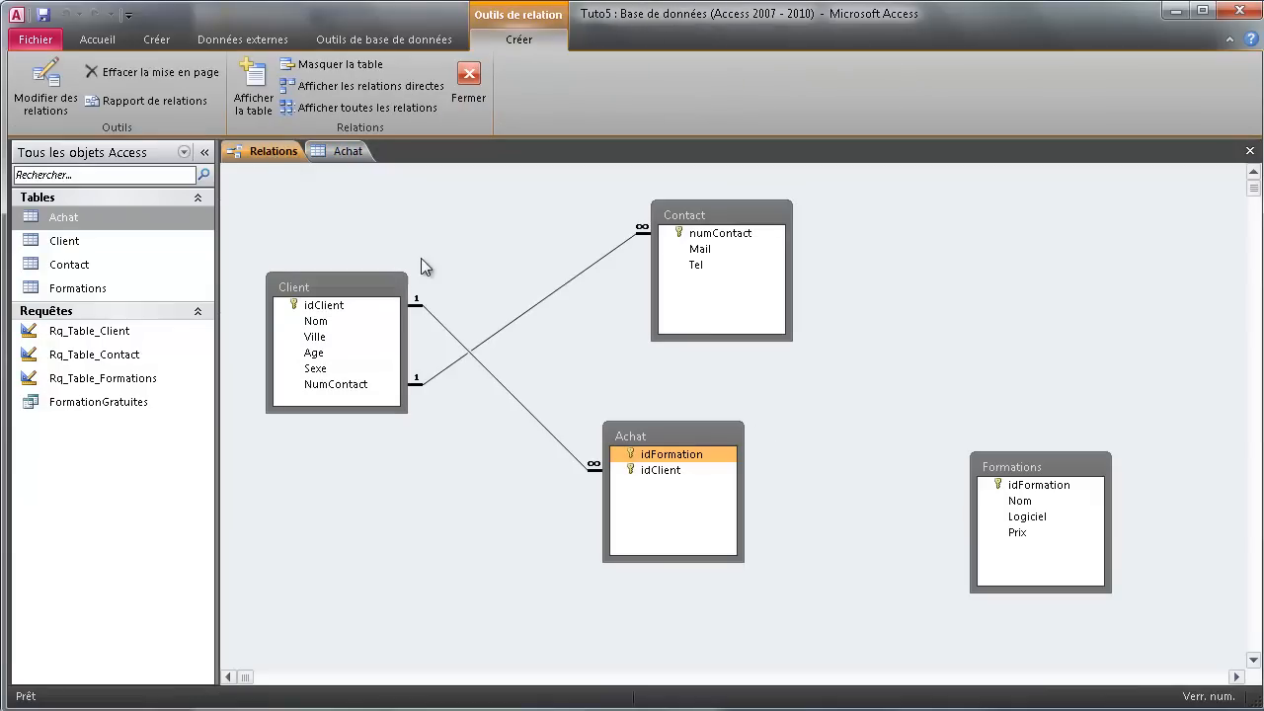
pyautogui.click(342, 153)
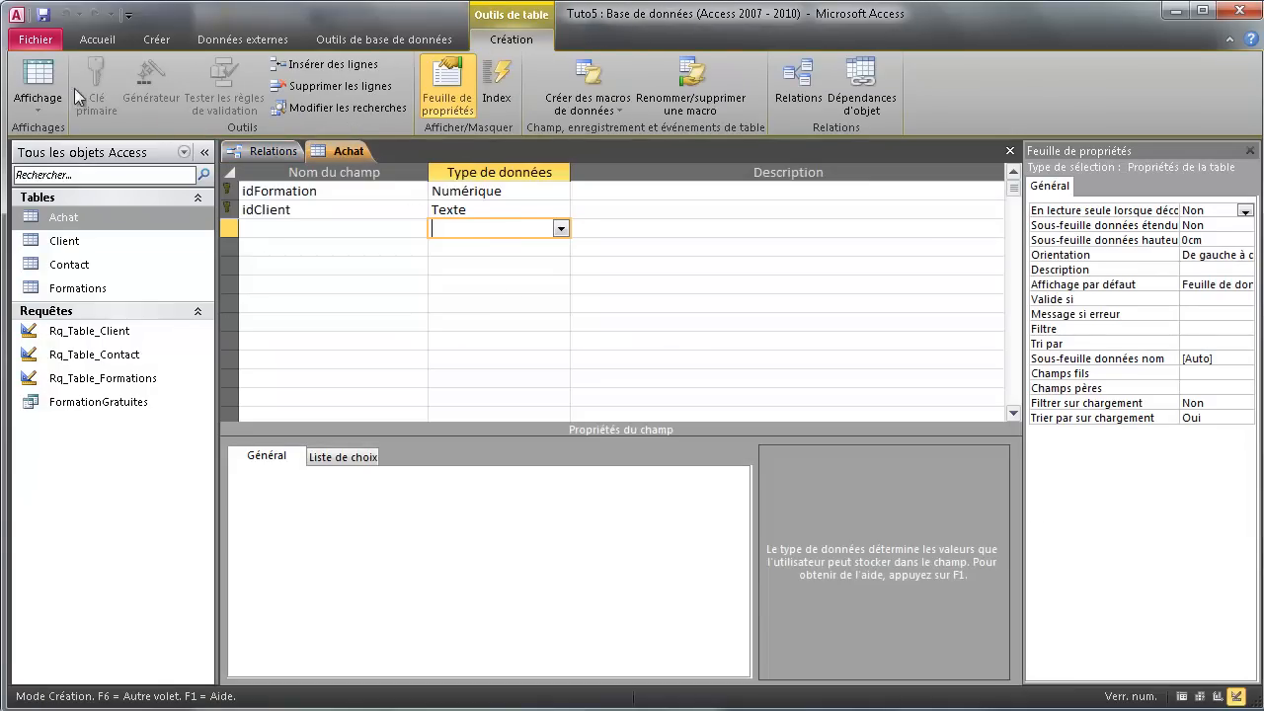
pyautogui.click(37, 77)
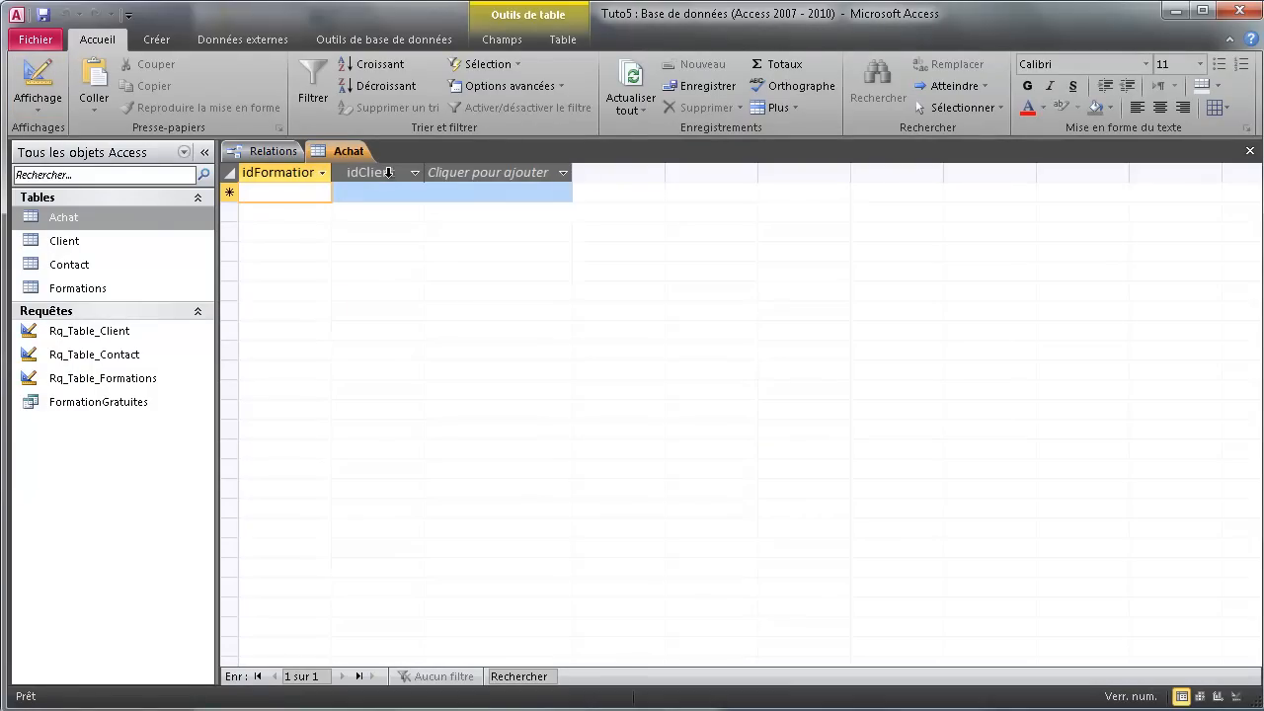
# Try to create an idFormation relation between Achat and Formations with referential integrity, cascade update and cascade delete while Achat is open
pyautogui.click(273, 151)
pyautogui.click(701, 457)
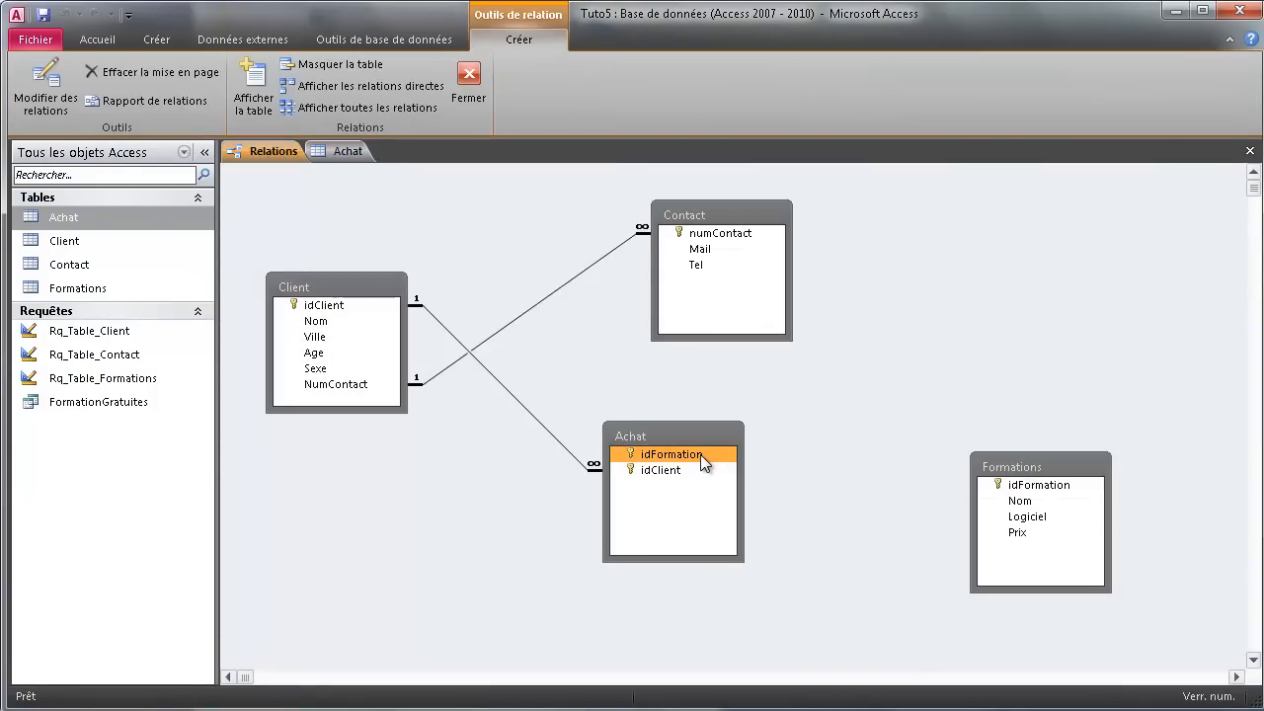
pyautogui.moveTo(703, 462); pyautogui.dragTo(1039, 488)
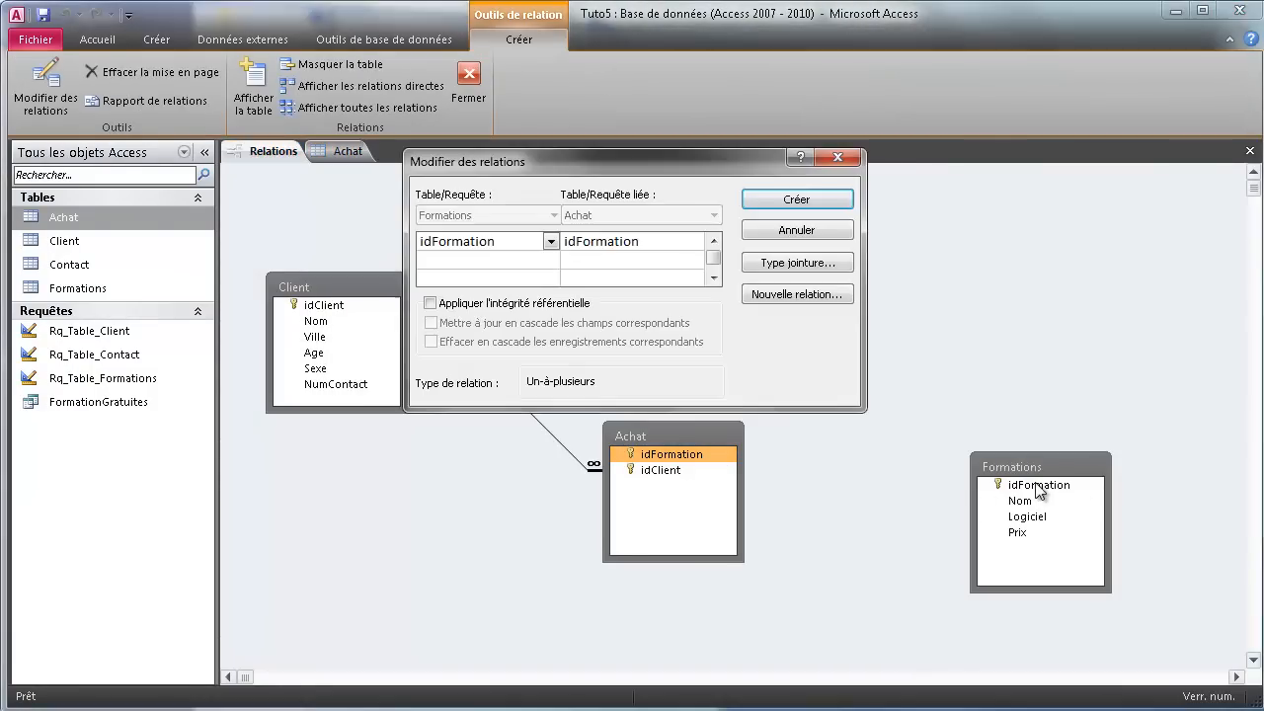
pyautogui.click(431, 304)
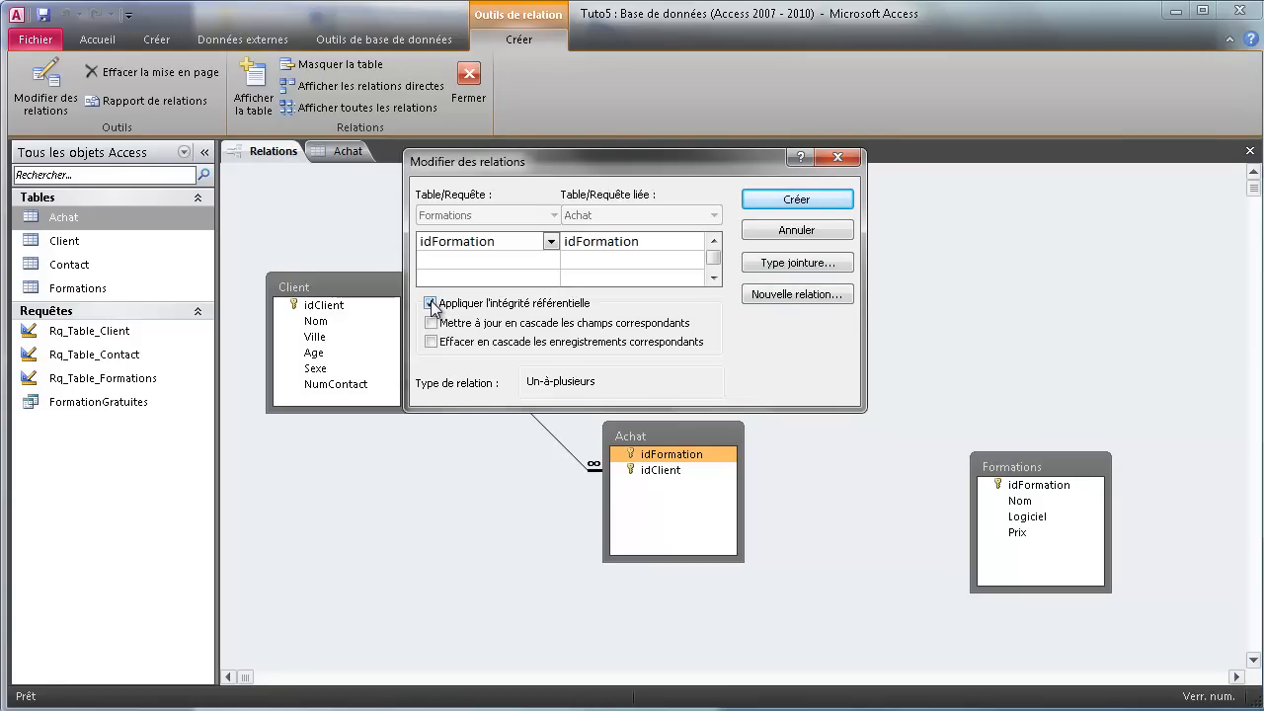
pyautogui.click(431, 324)
pyautogui.click(431, 342)
pyautogui.click(810, 209)
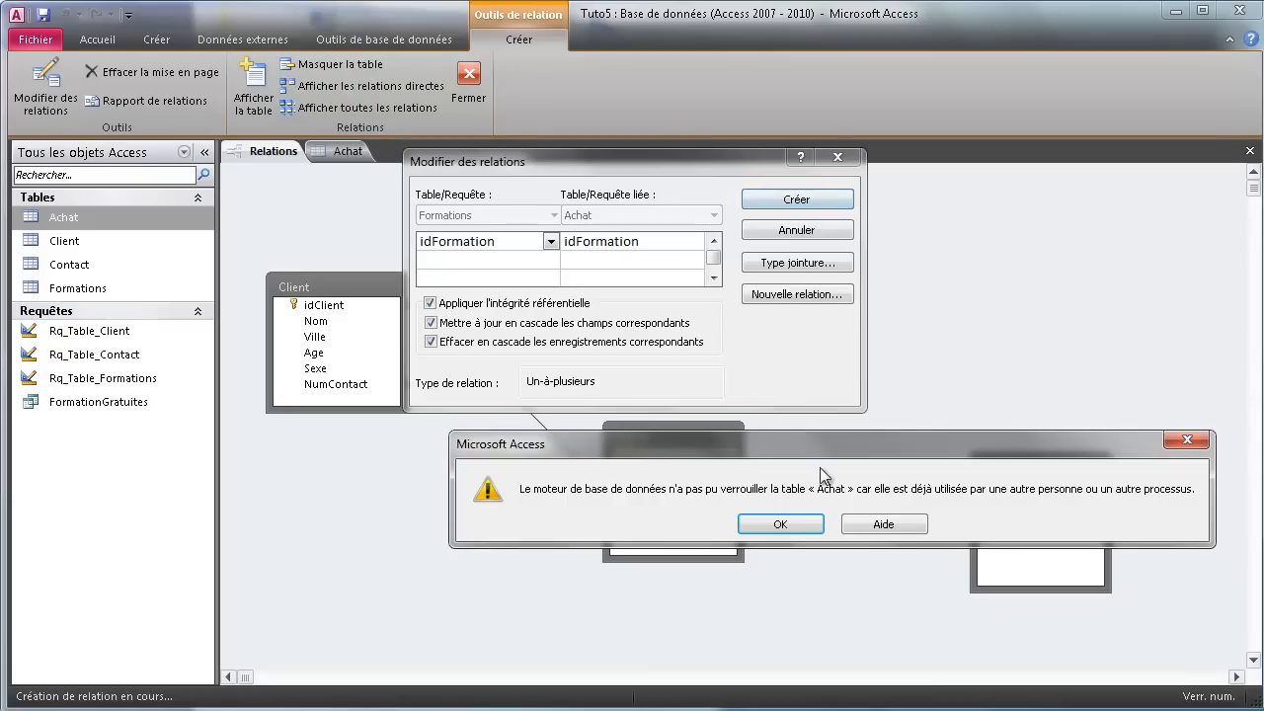
pyautogui.click(780, 525)
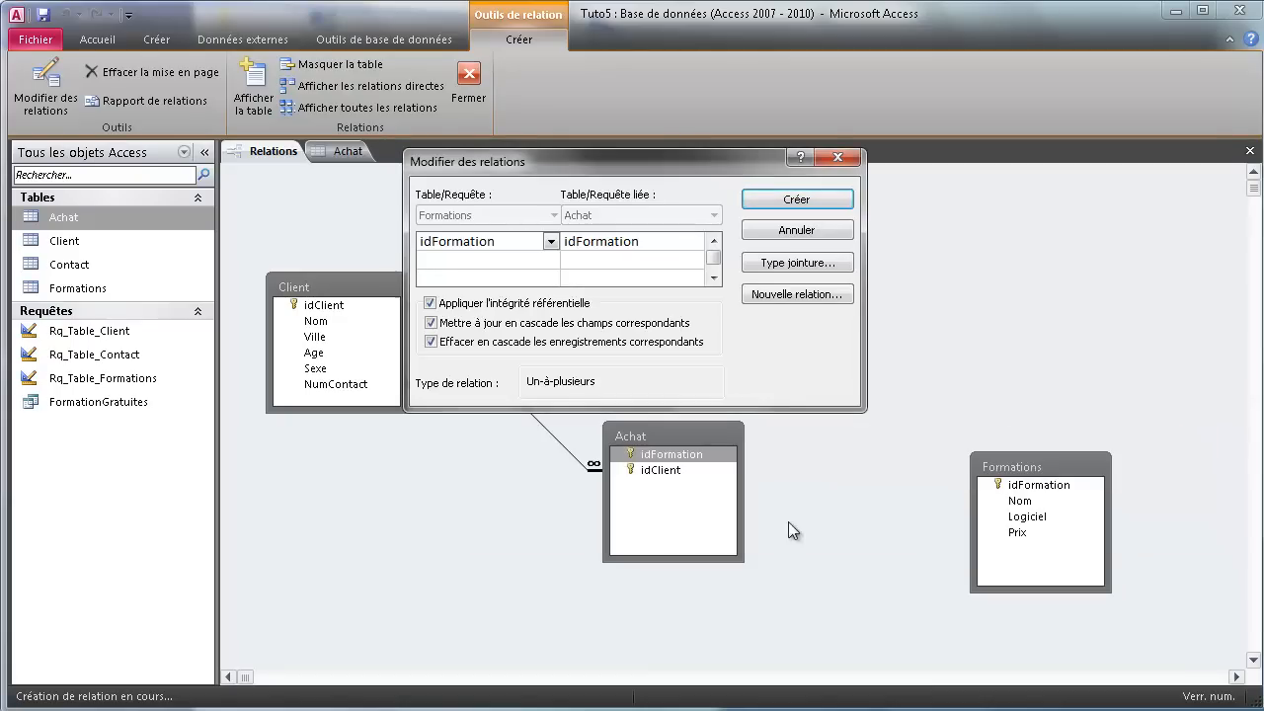
pyautogui.click(819, 234)
# Close the Achat table and relate its idFormation field to Formations, applying referential integrity with cascade update and cascade delete
pyautogui.rightClick(359, 151)
pyautogui.click(409, 188)
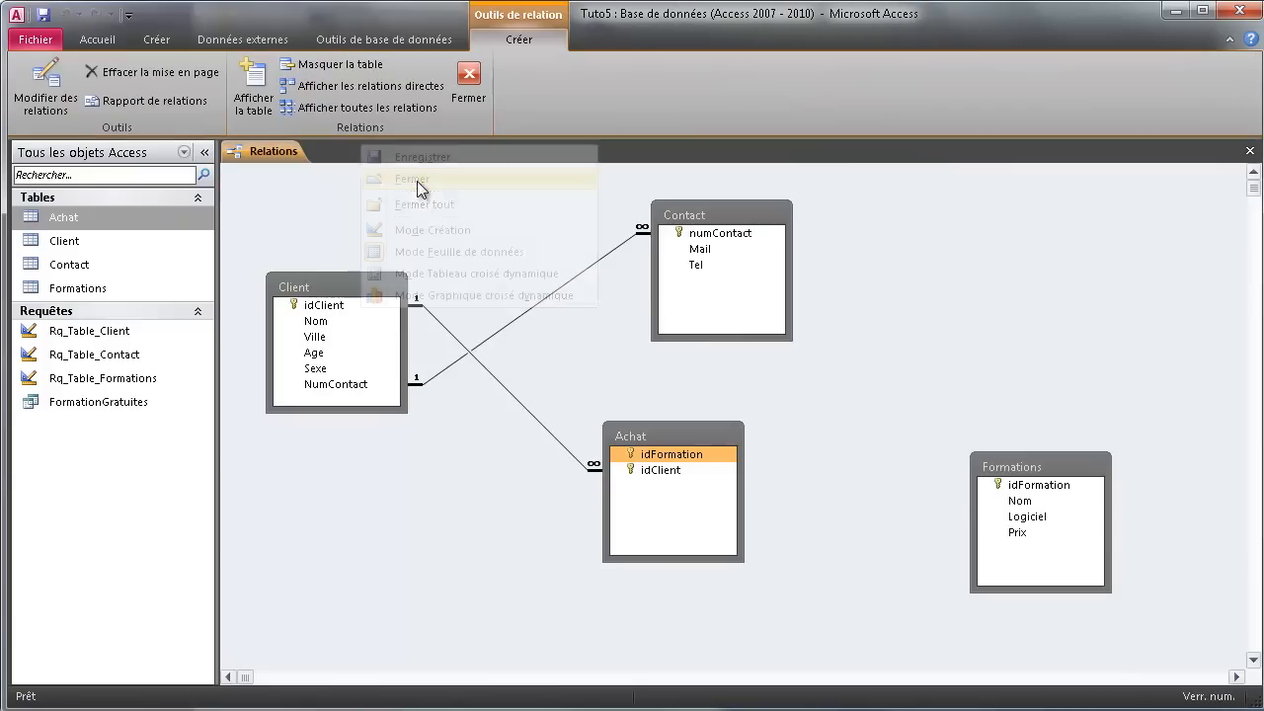
pyautogui.moveTo(720, 453); pyautogui.dragTo(1019, 489)
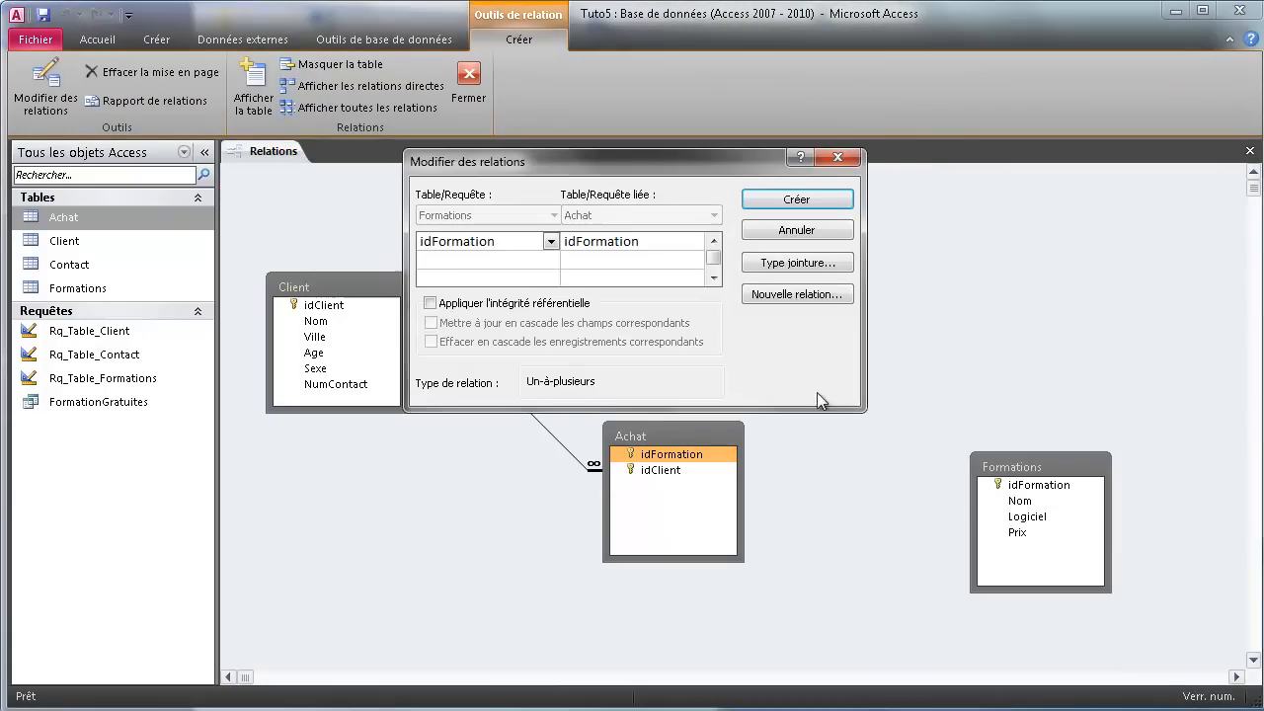
pyautogui.click(430, 303)
pyautogui.click(430, 323)
pyautogui.click(431, 341)
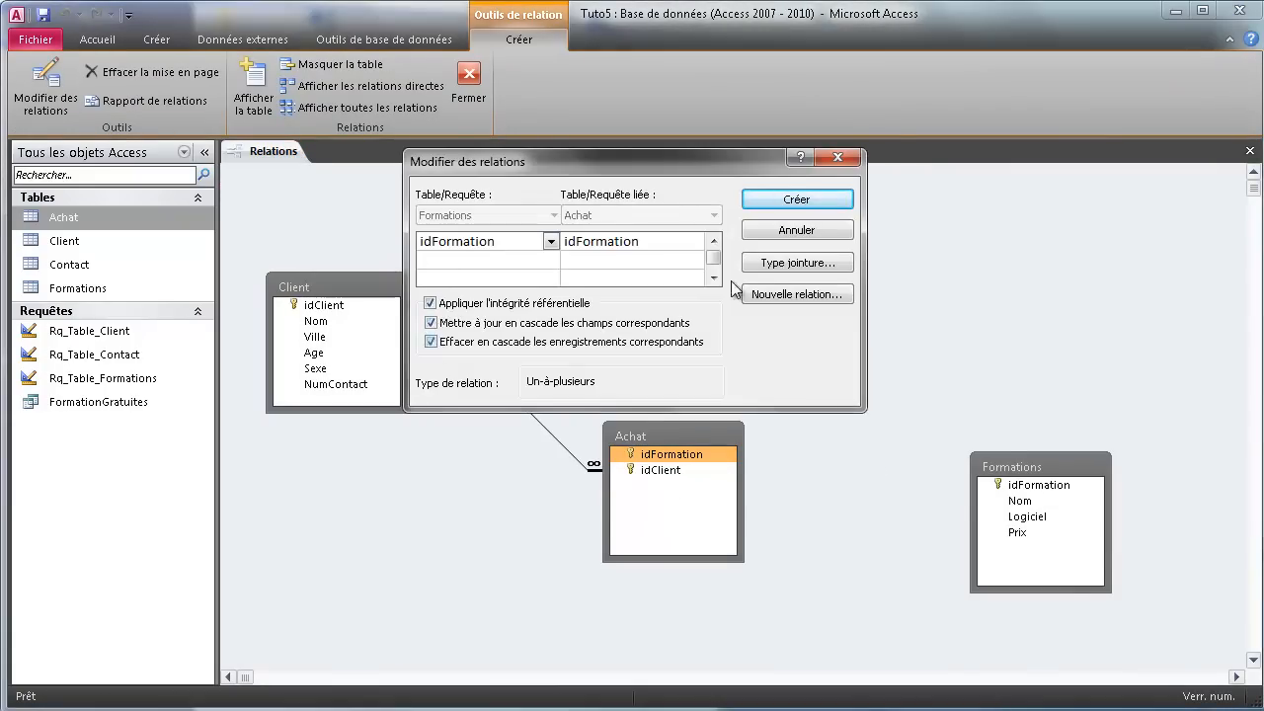
pyautogui.click(806, 200)
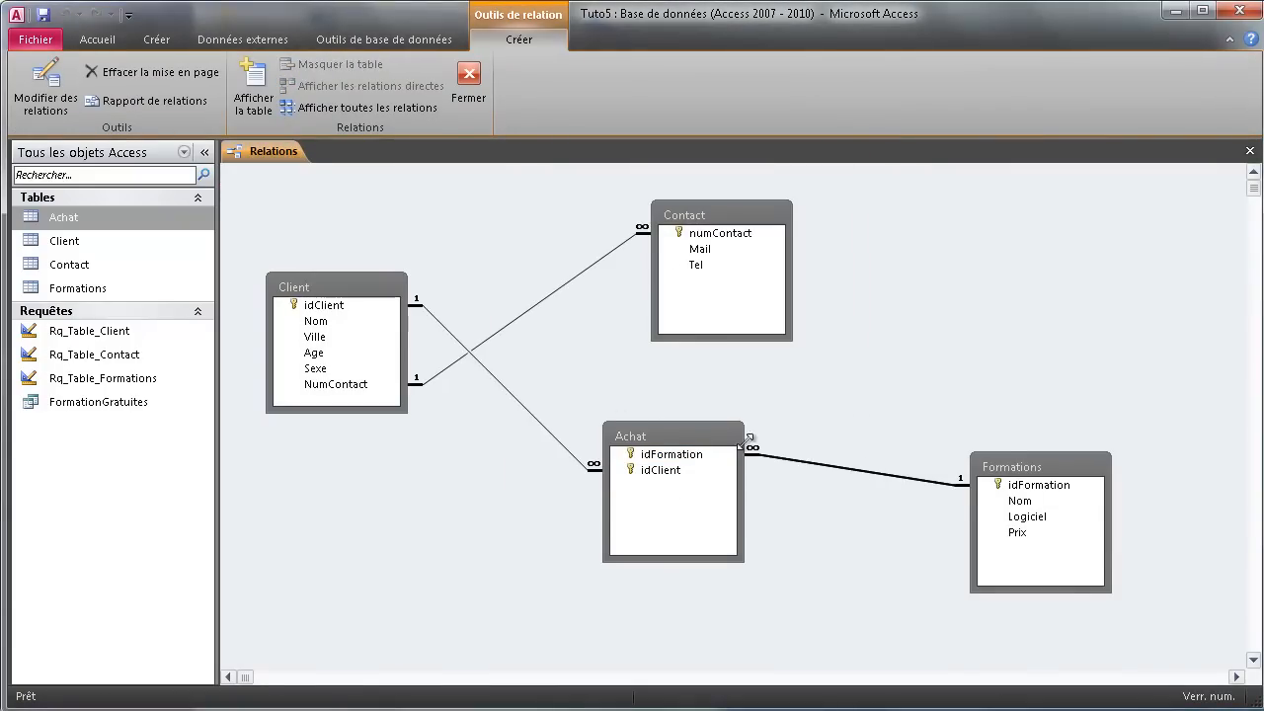
pyautogui.moveTo(357, 288); pyautogui.dragTo(364, 307)
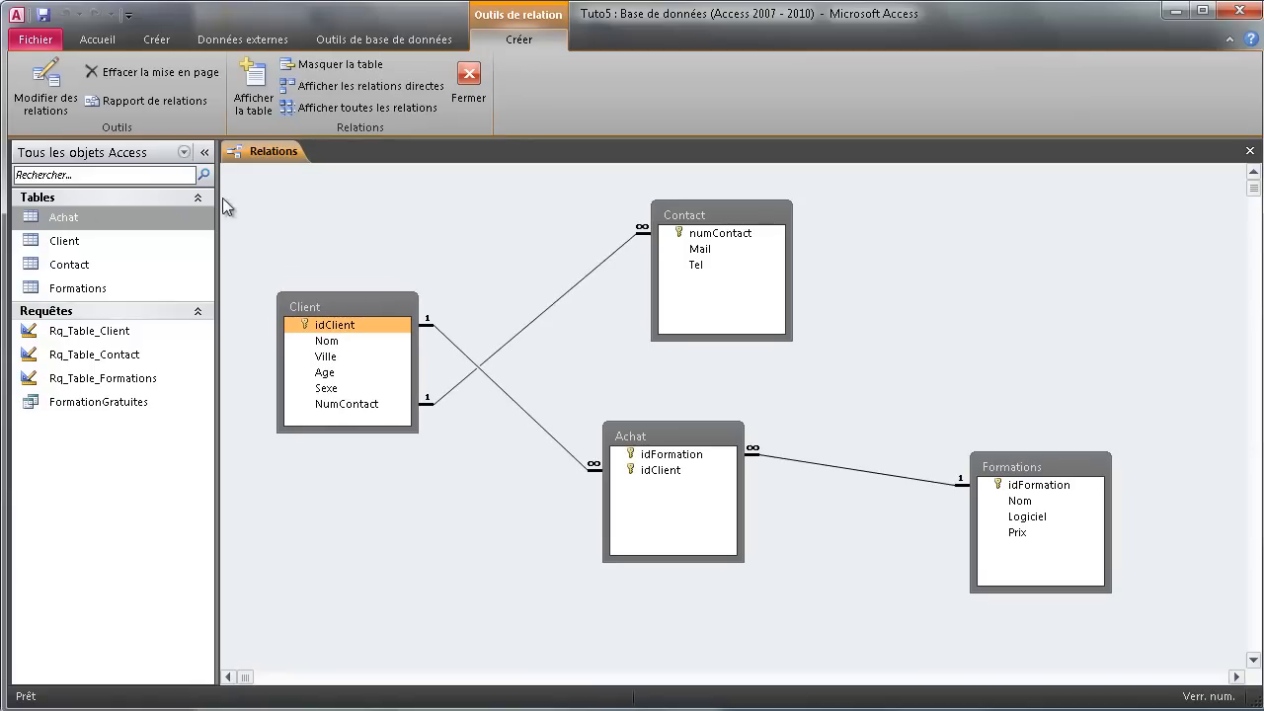
# Open the Achat table and add a record with idFormation 1 and the first client's ID
pyautogui.doubleClick(80, 222)
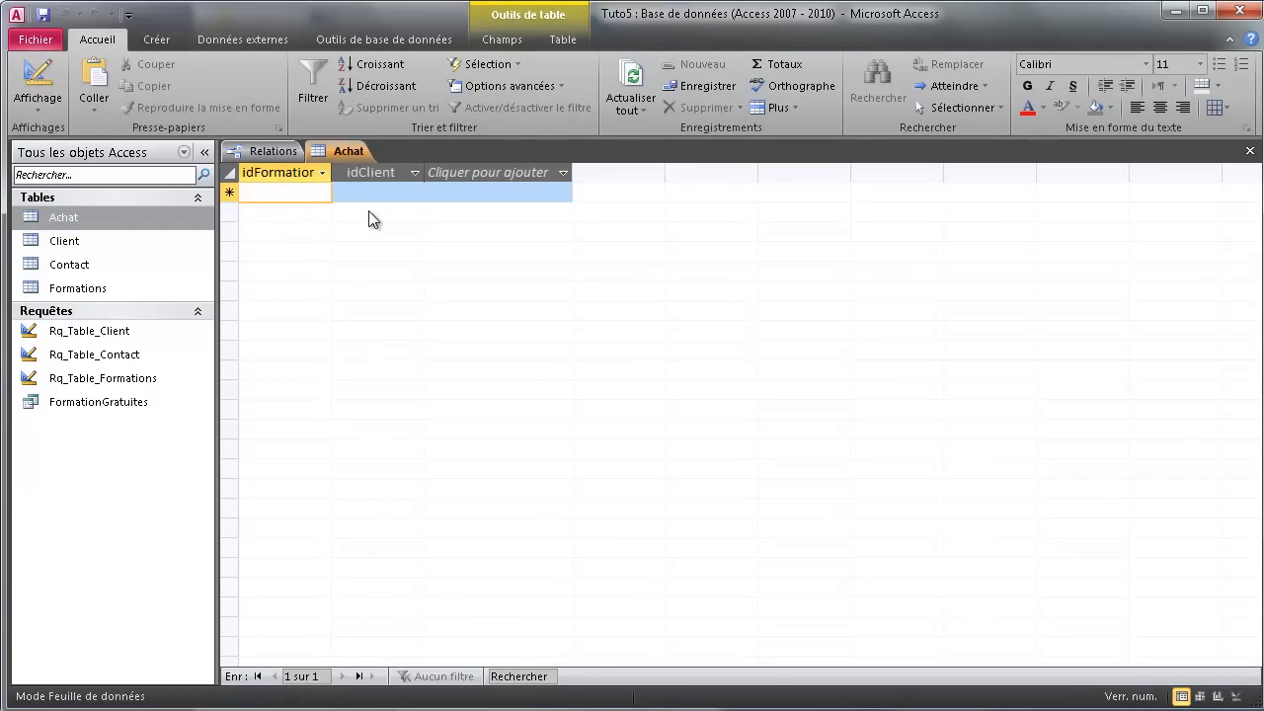
pyautogui.write('1')
pyautogui.press('Tab')
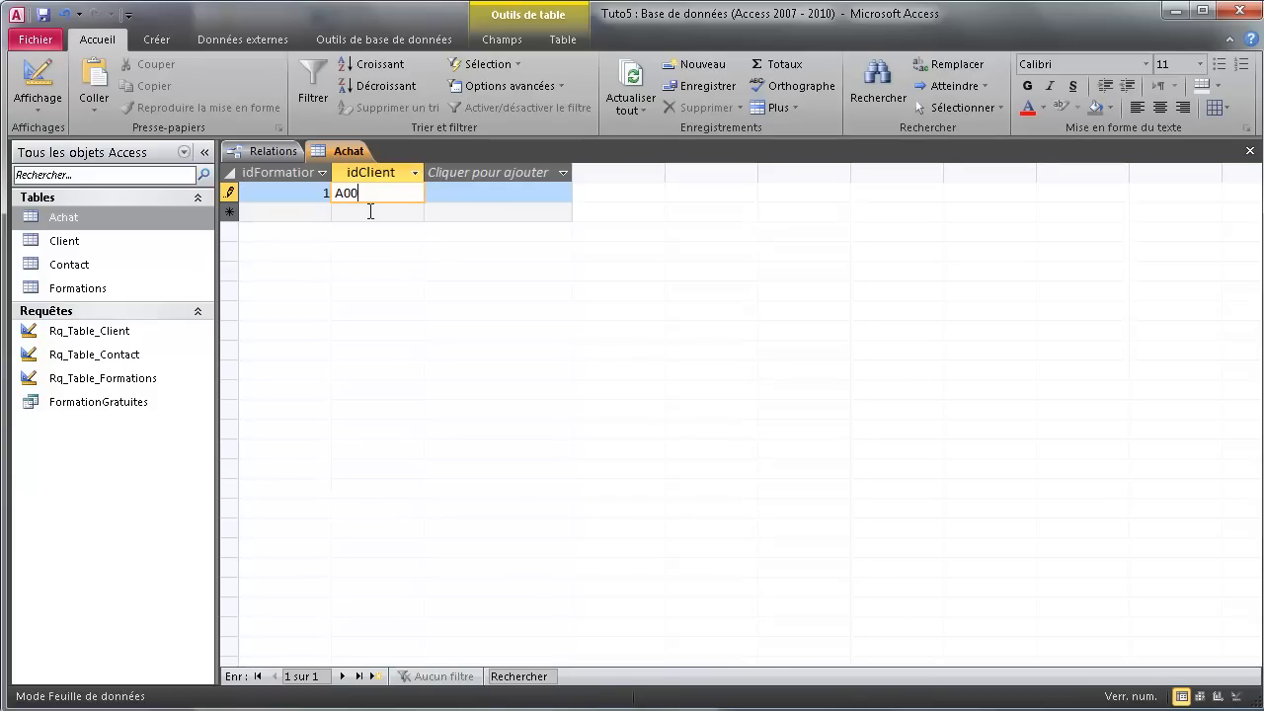
pyautogui.press('Tab')
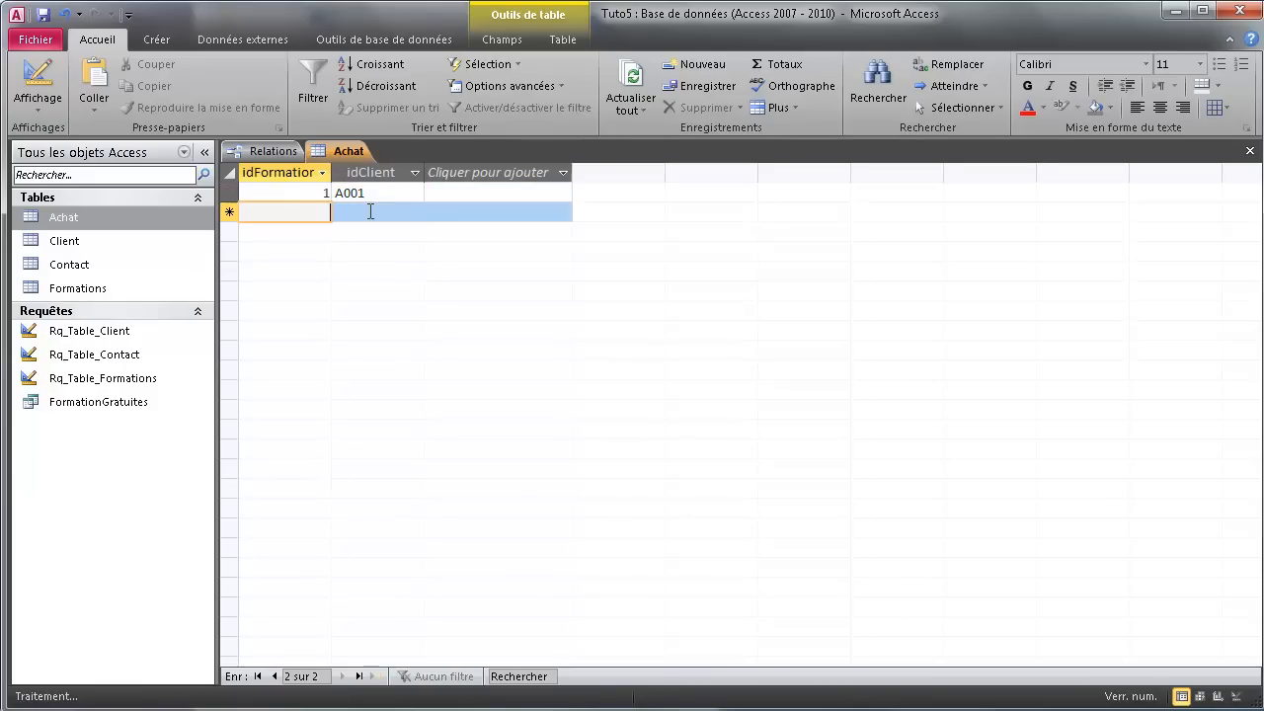
# Consult the course list in the Formations table and add an Achat record with idFormation 2 for the same client
pyautogui.doubleClick(96, 289)
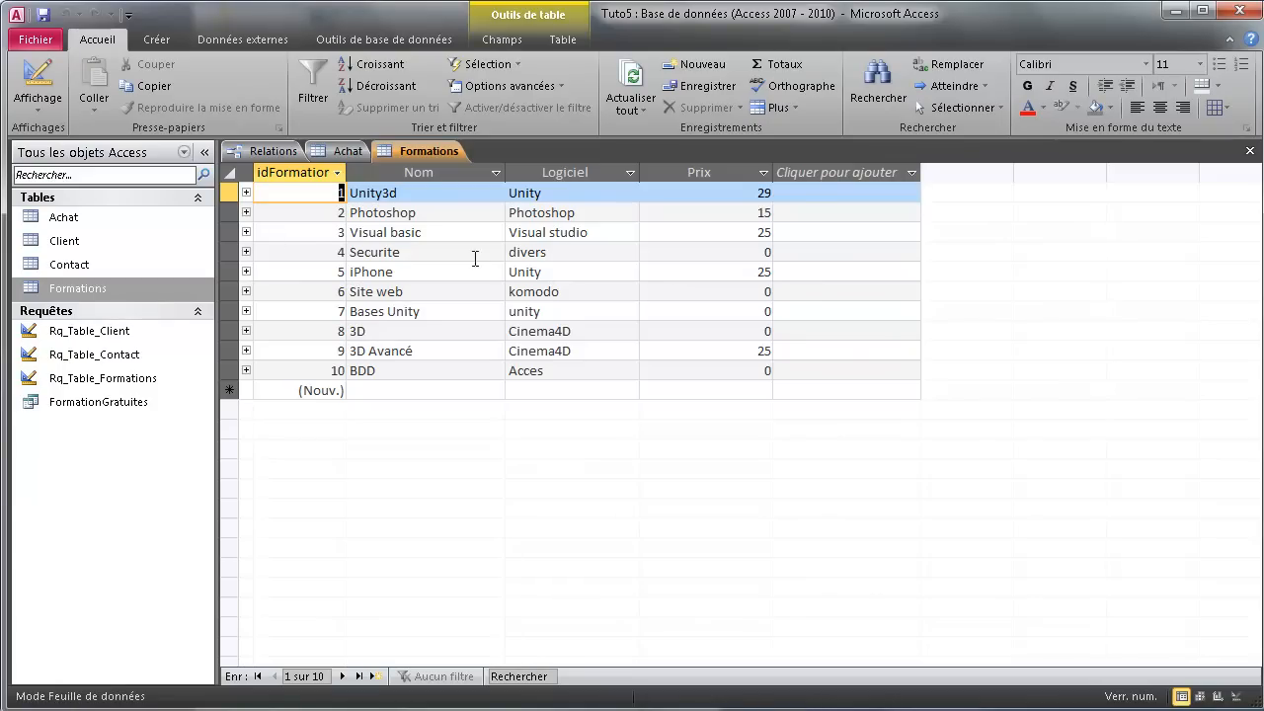
pyautogui.click(336, 151)
pyautogui.write('2')
pyautogui.press('Tab')
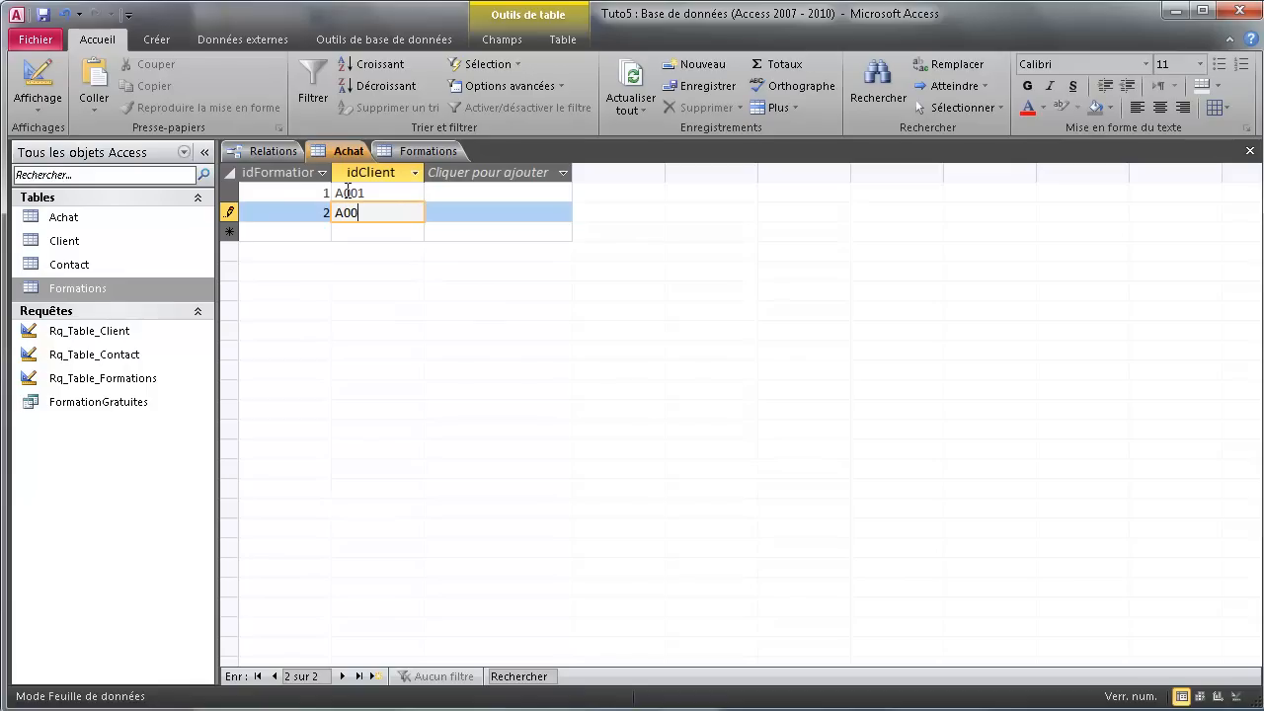
pyautogui.press('Tab')
# Add two more Achat records, idFormation 1 with the second client's ID and idFormation 2 with the third client's ID
pyautogui.write('1')
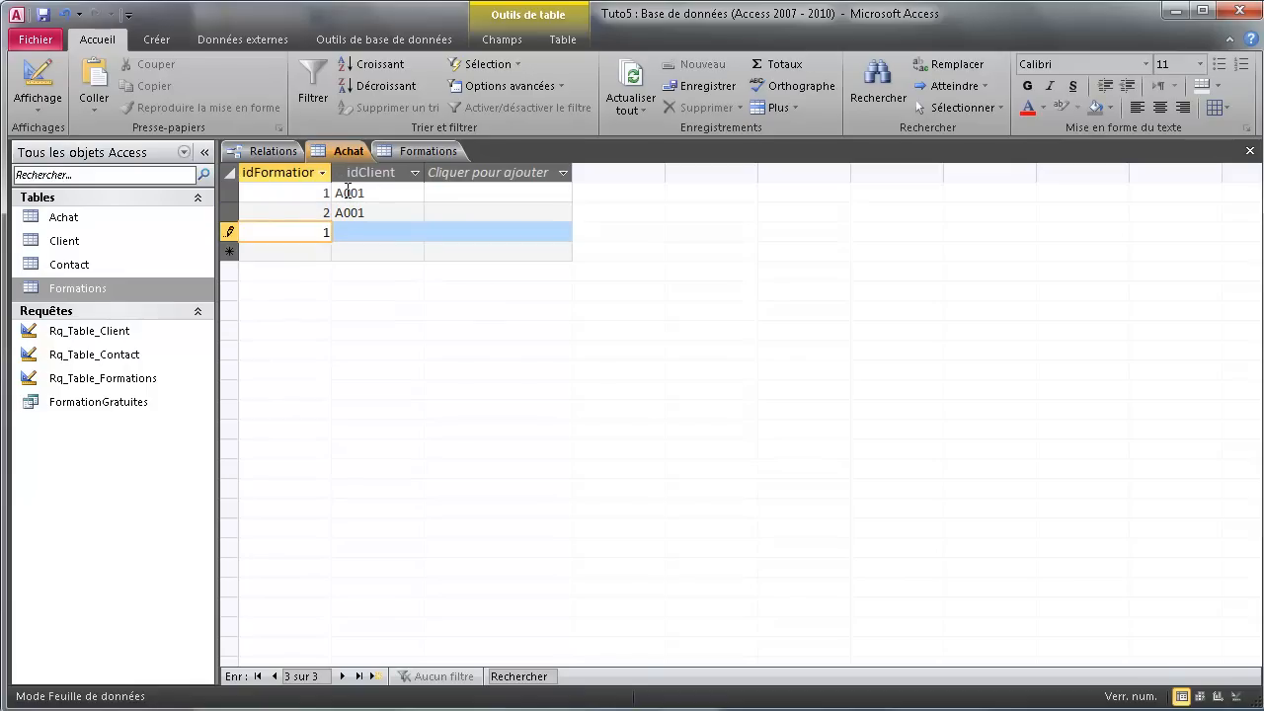
pyautogui.press('Tab')
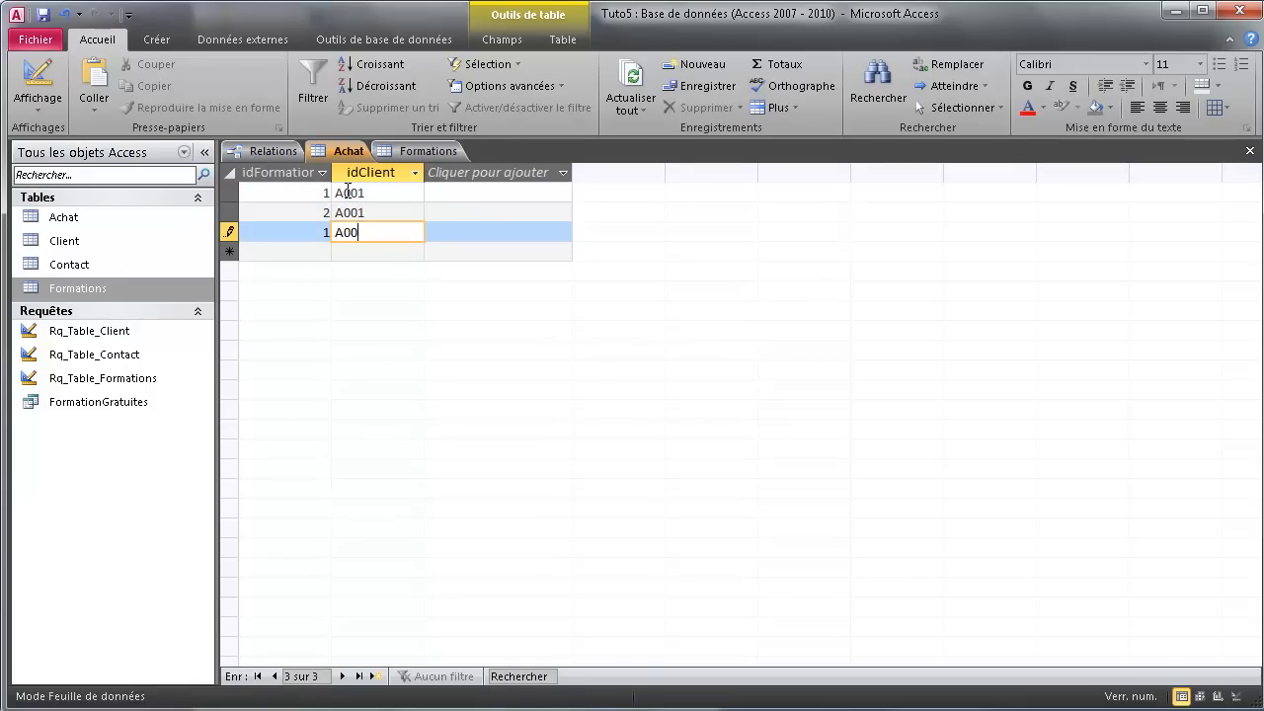
pyautogui.press('Tab')
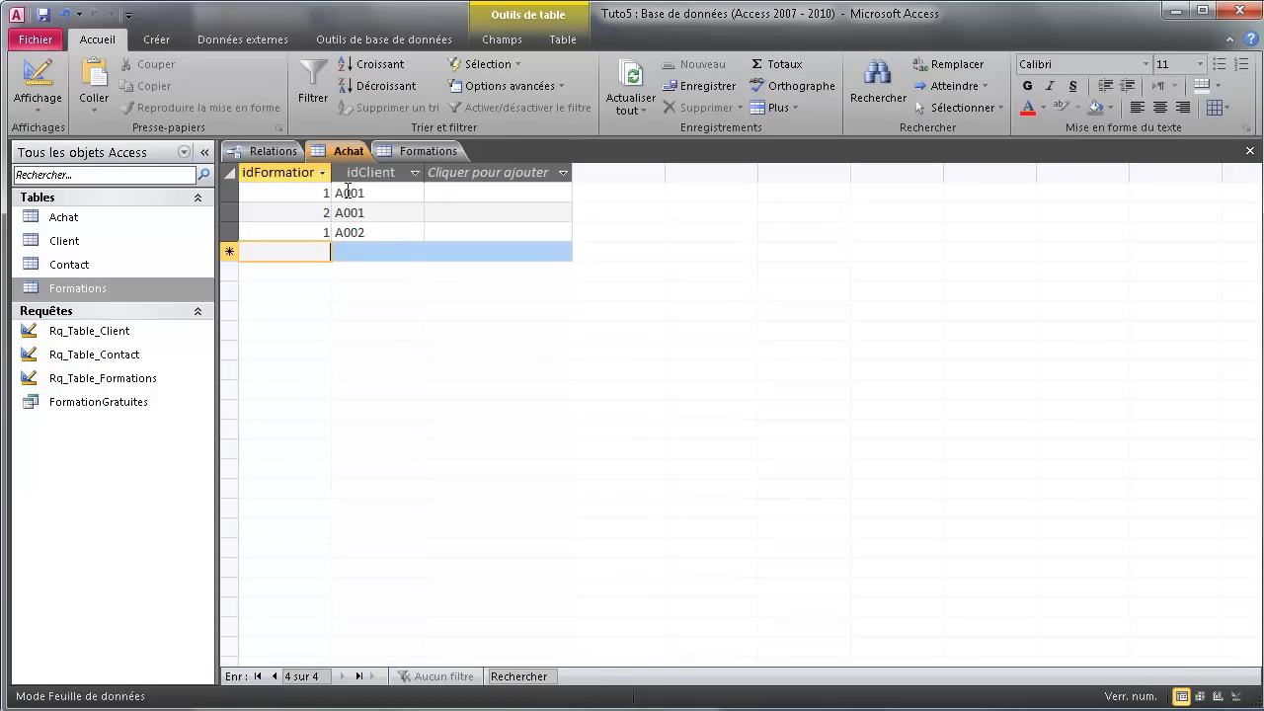
pyautogui.write('2')
pyautogui.press('Tab')
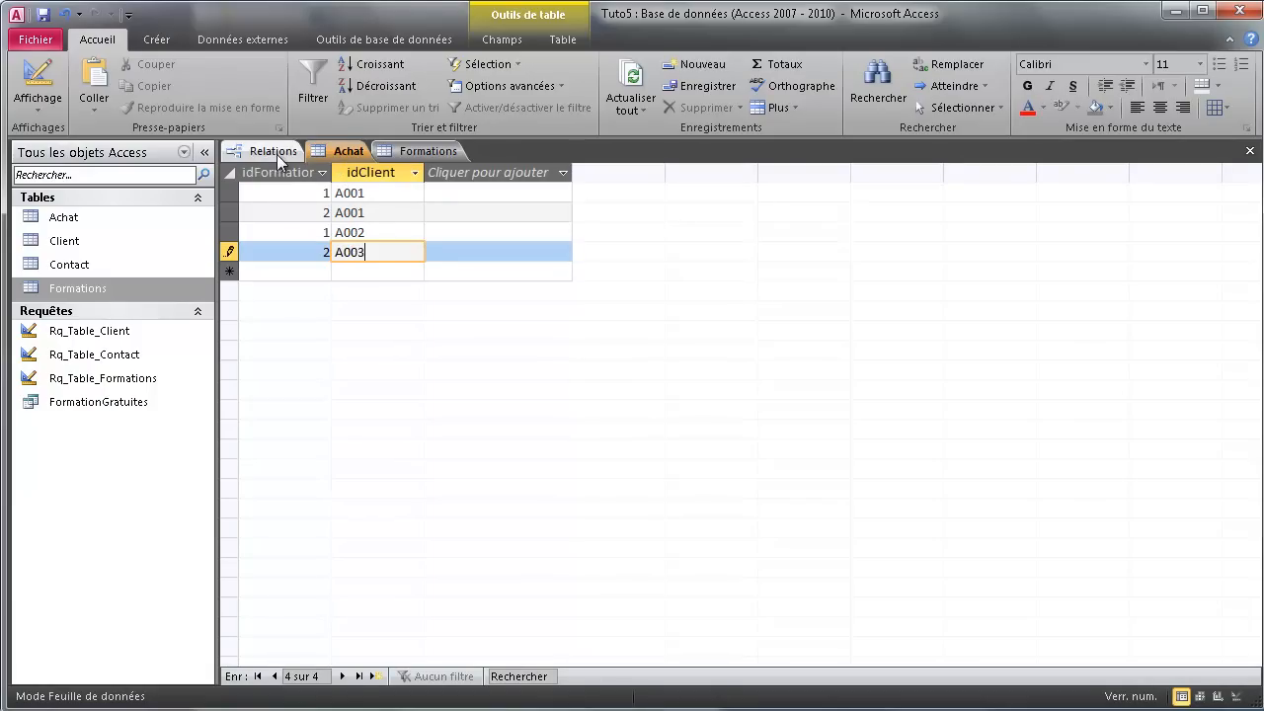
pyautogui.press('Tab')
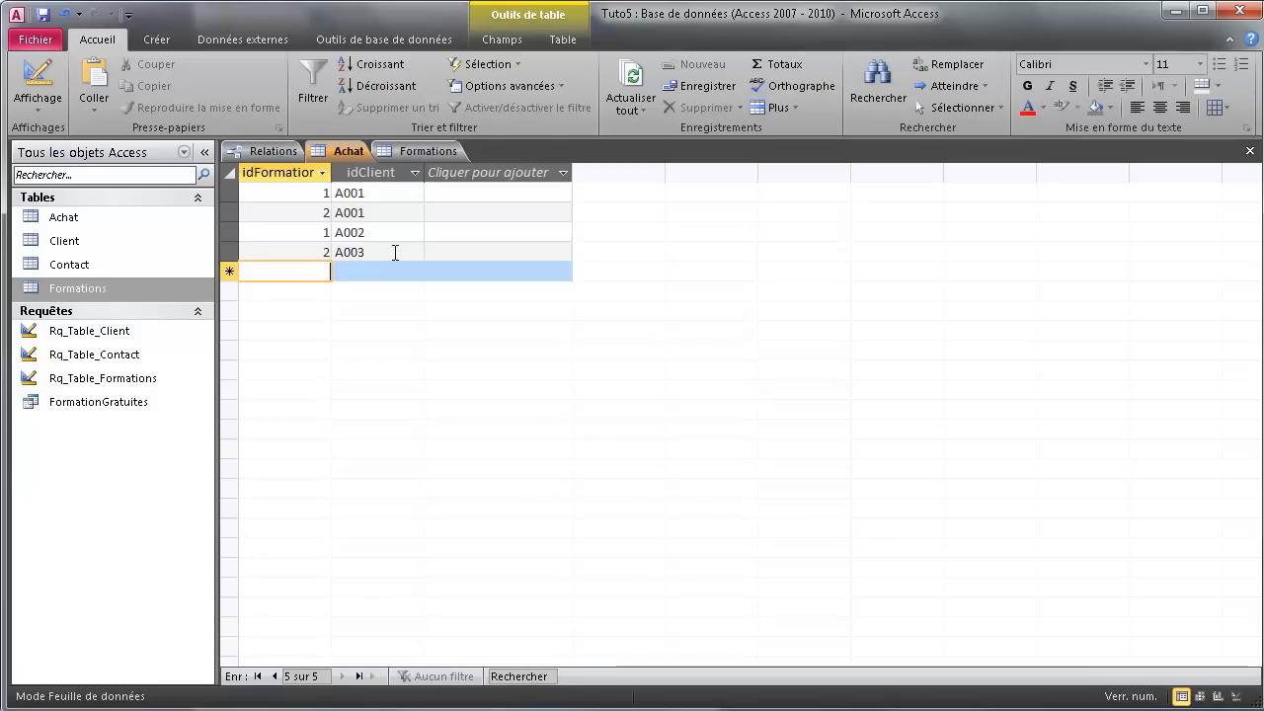
# Consult the course list in the Formations table, add an Achat record with idFormation 5 and the fourth client's ID, and save the table
pyautogui.click(403, 252)
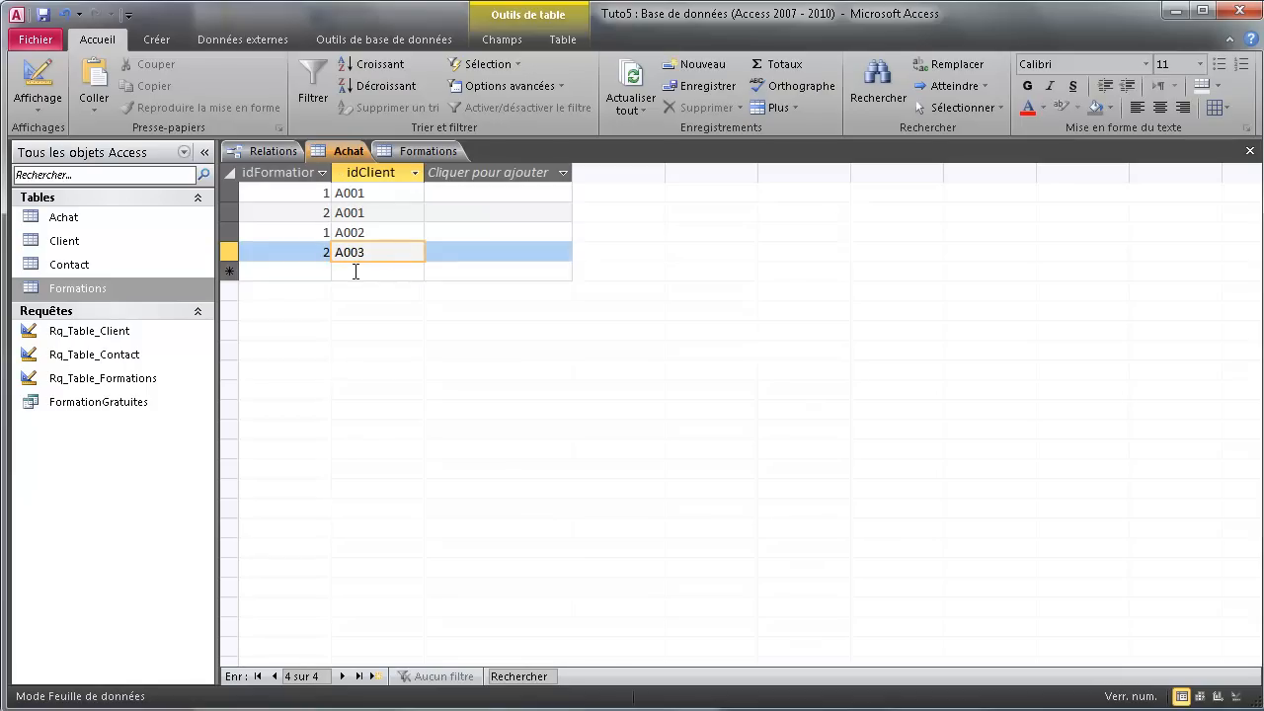
pyautogui.click(362, 271)
pyautogui.click(302, 271)
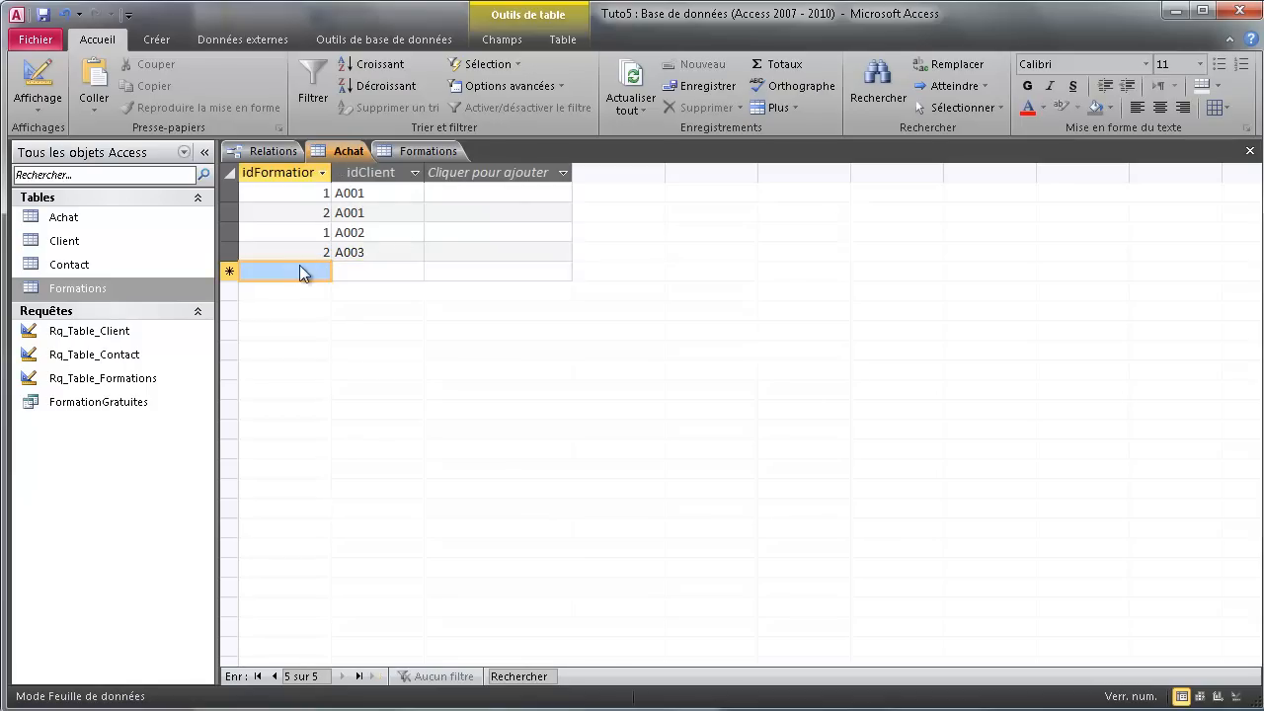
pyautogui.click(406, 156)
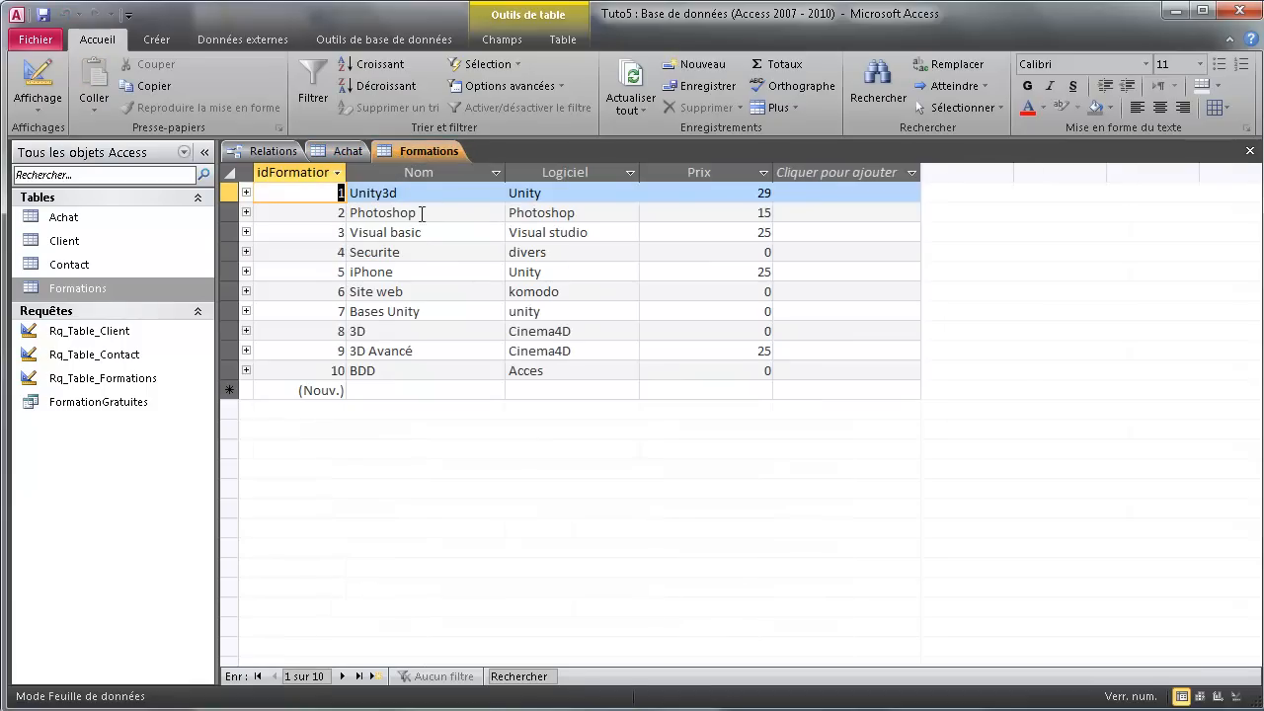
pyautogui.click(335, 152)
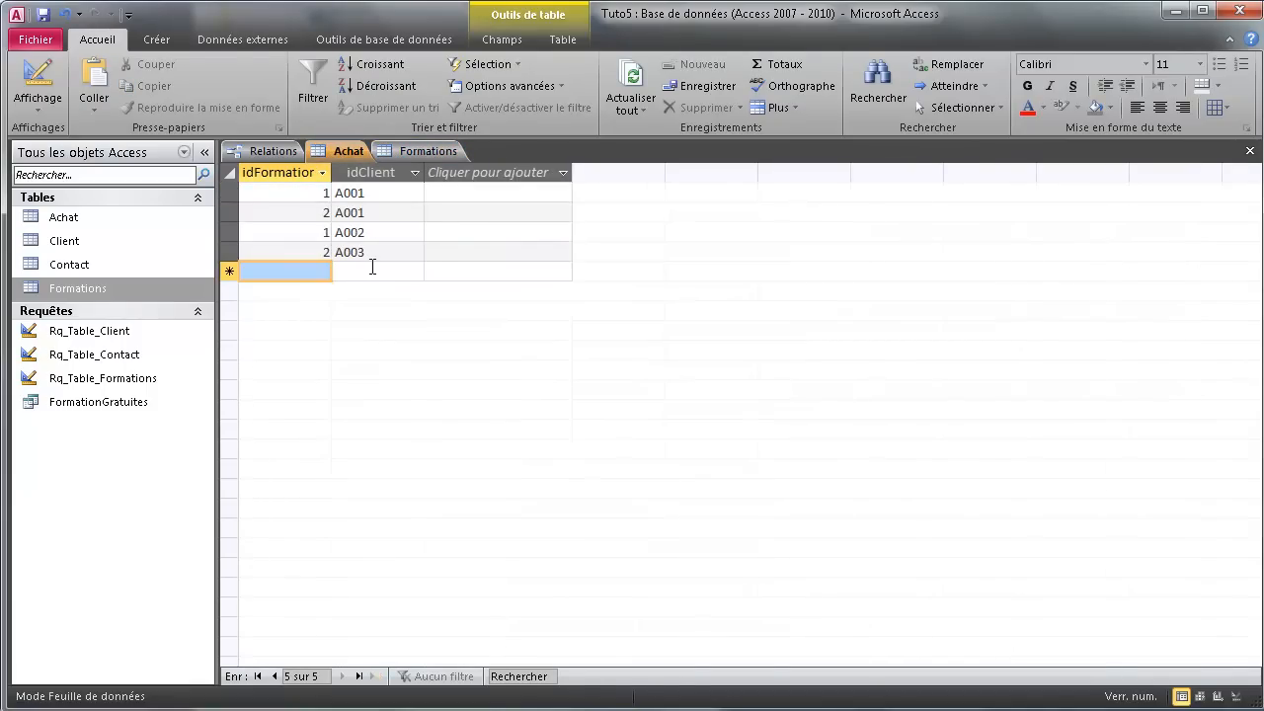
pyautogui.click(400, 151)
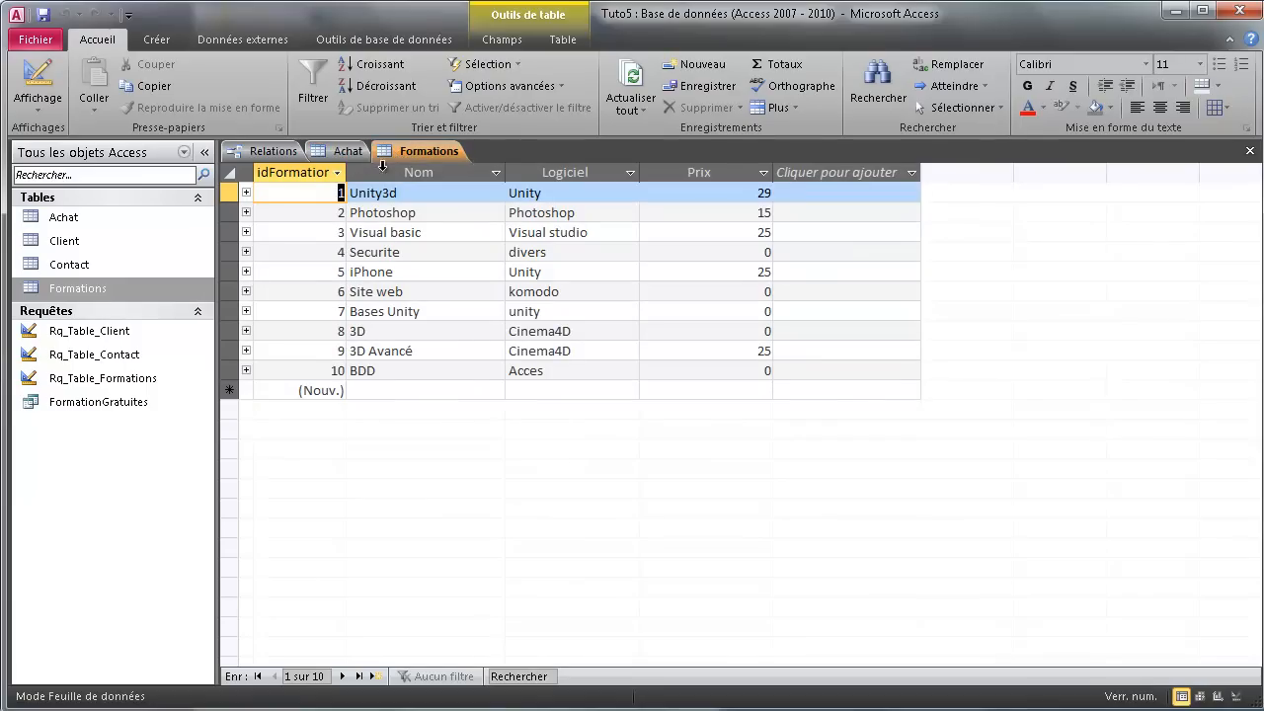
pyautogui.click(338, 151)
pyautogui.write('5')
pyautogui.press('Tab')
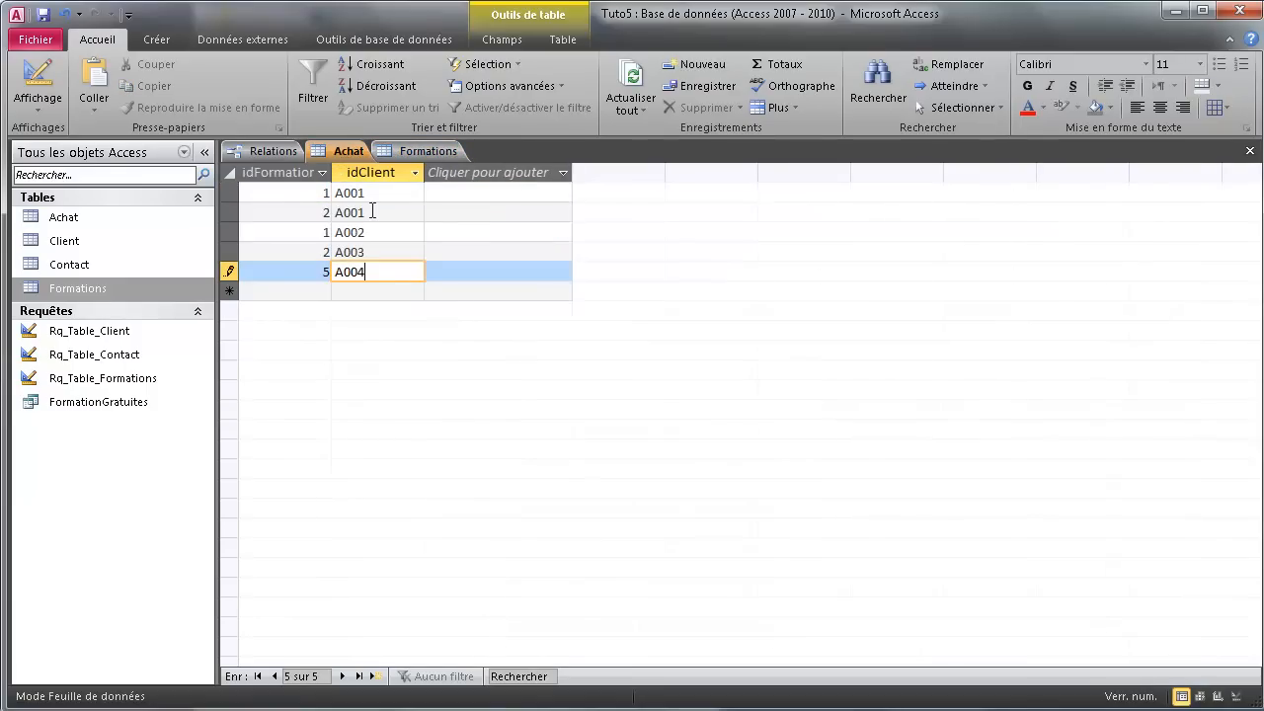
pyautogui.write('A004')
pyautogui.press('Tab')
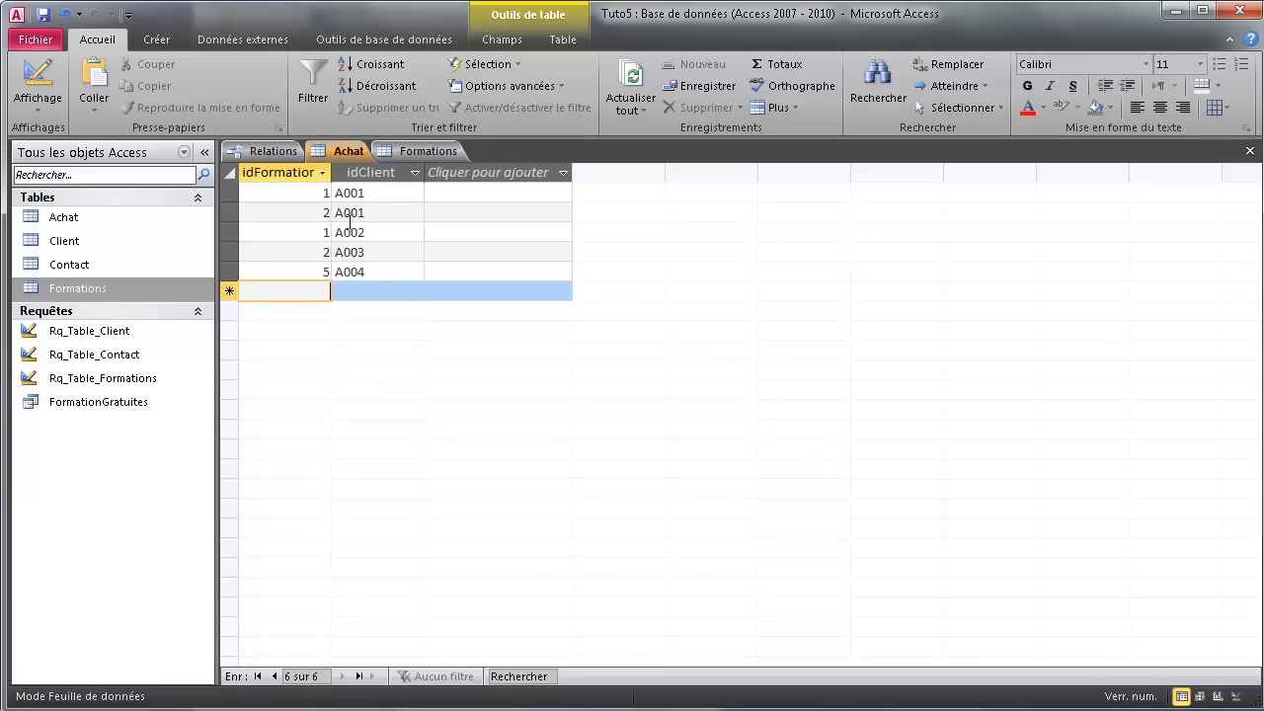
pyautogui.rightClick(346, 156)
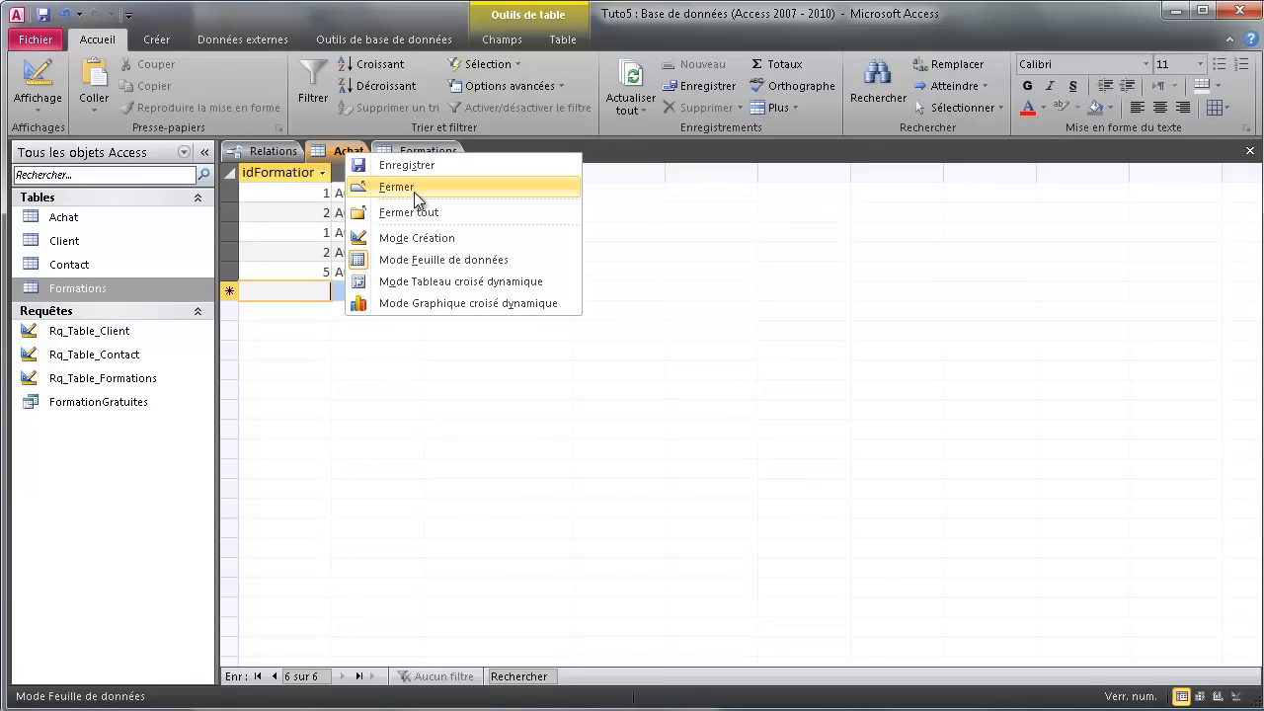
pyautogui.click(418, 168)
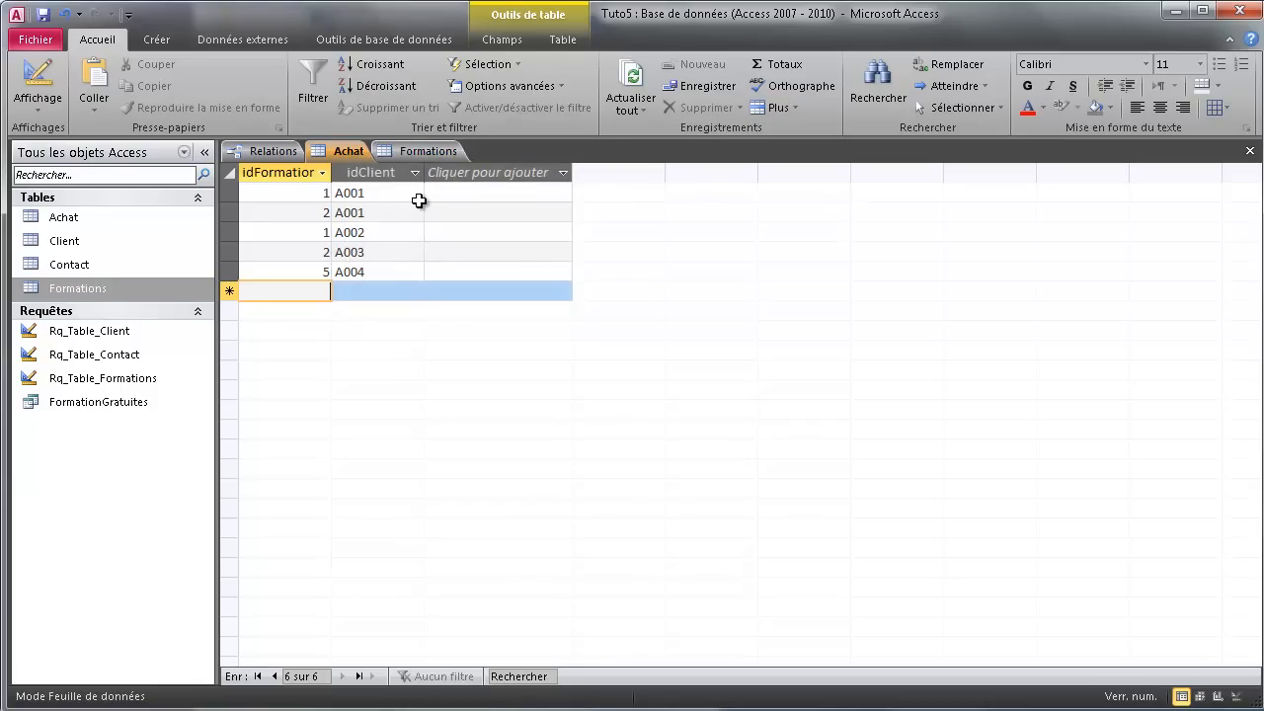
# Create a new query in design view and add the Achat, Client and Formations tables to it
pyautogui.click(160, 40)
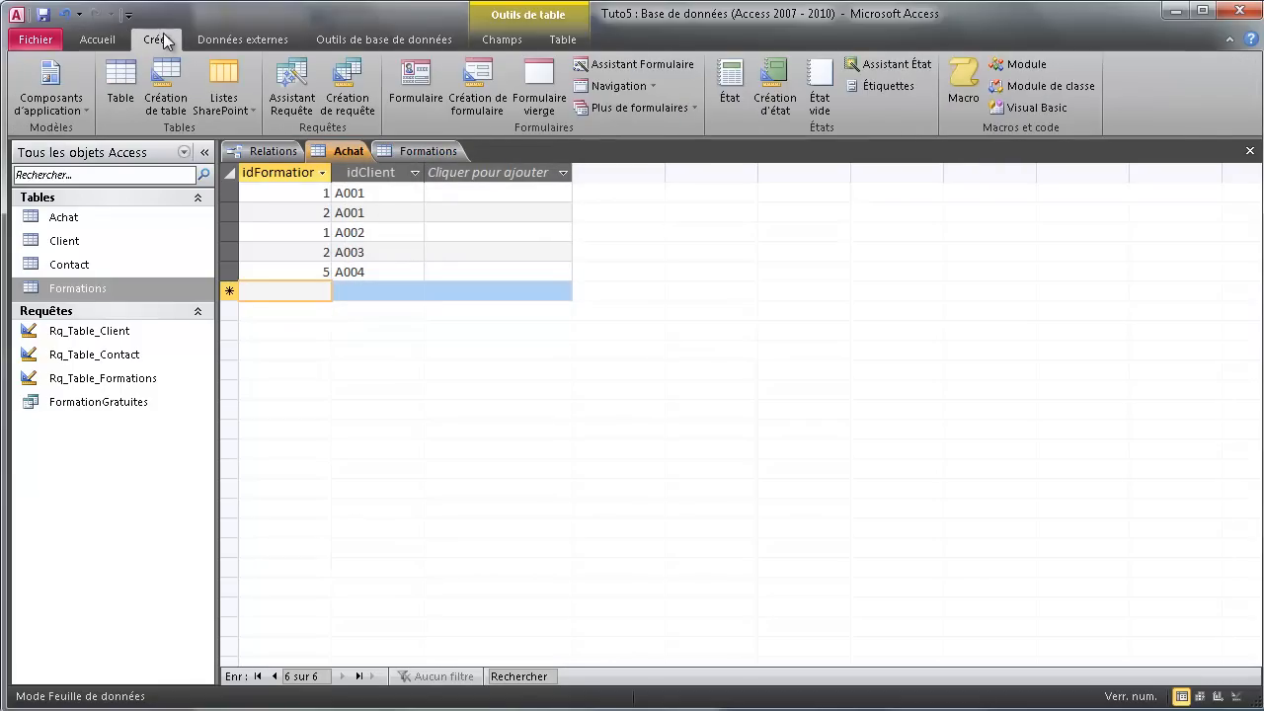
pyautogui.click(296, 89)
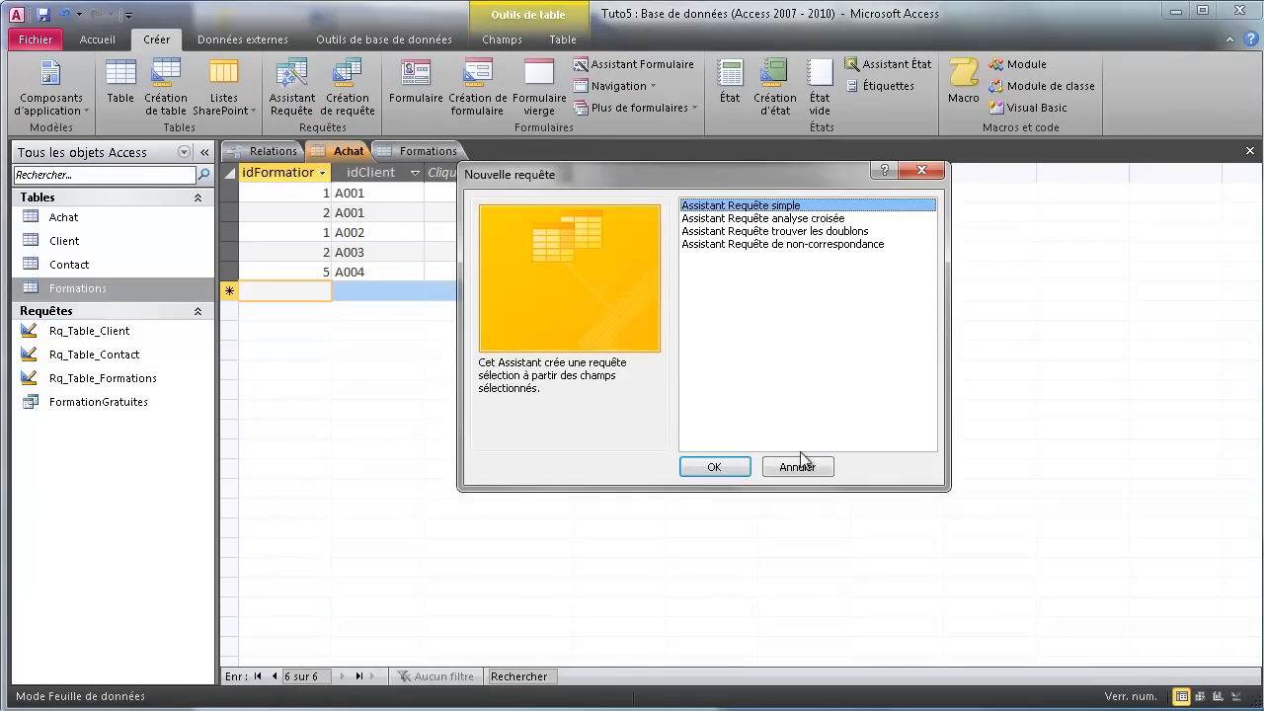
pyautogui.click(803, 463)
pyautogui.click(348, 91)
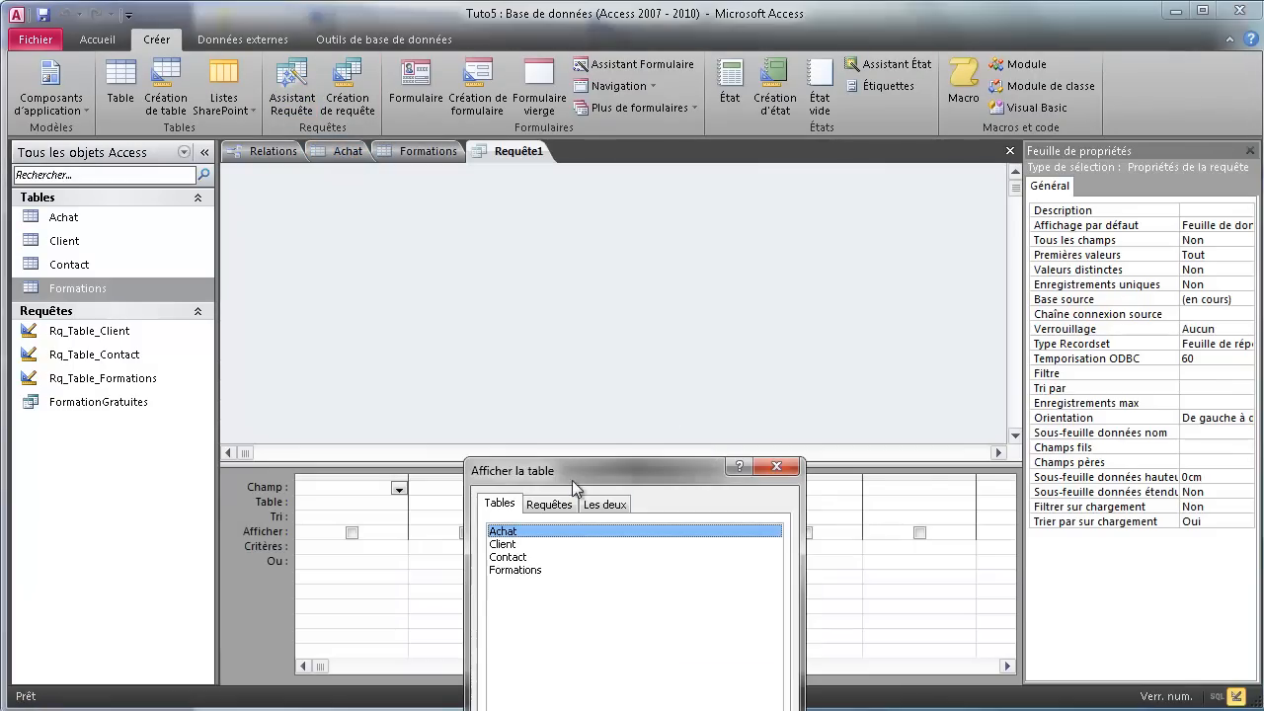
pyautogui.moveTo(573, 484); pyautogui.dragTo(747, 344)
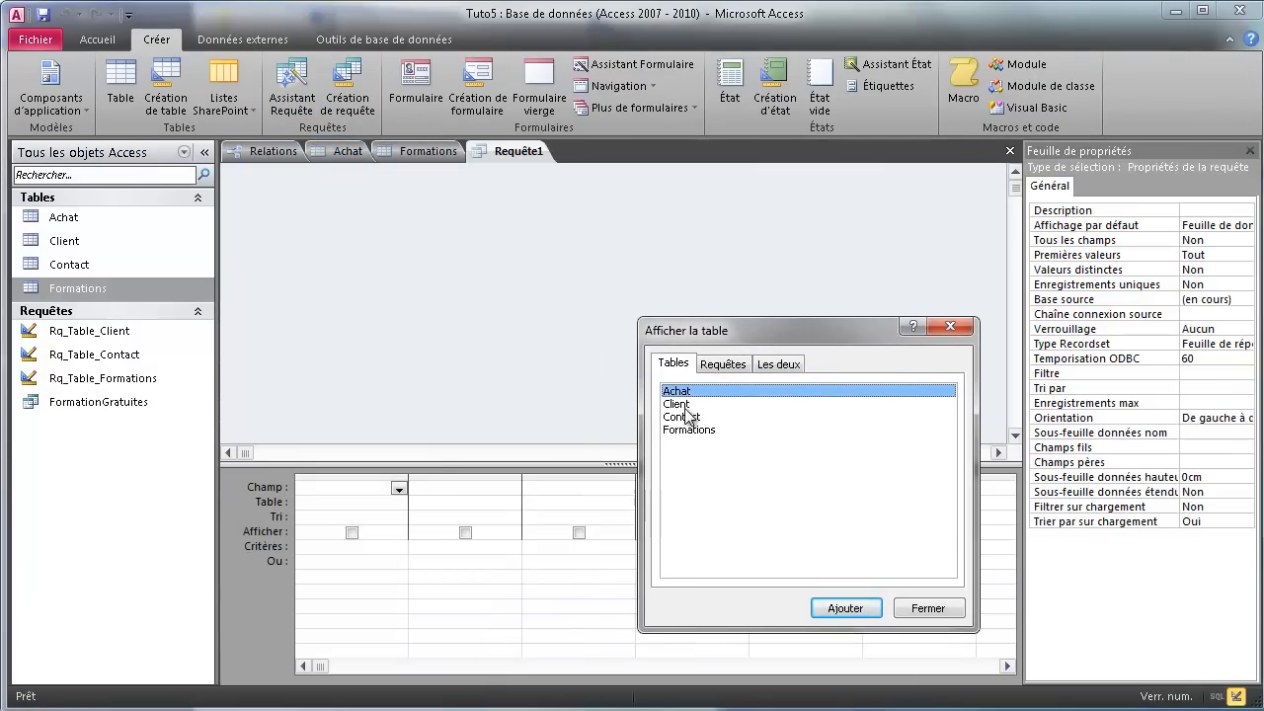
pyautogui.keyDown('ctrl'); pyautogui.click(686, 405); pyautogui.keyUp('ctrl')
pyautogui.keyDown('ctrl'); pyautogui.click(689, 430); pyautogui.keyUp('ctrl')
pyautogui.click(845, 609)
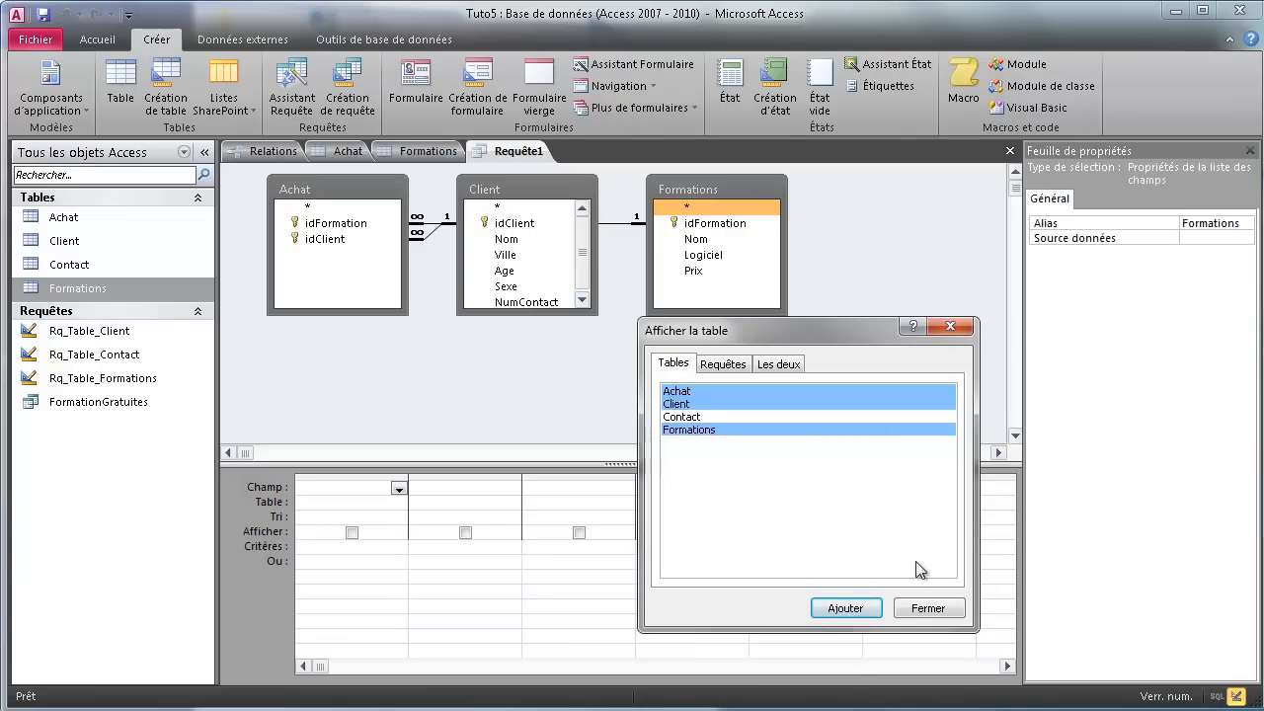
pyautogui.click(924, 606)
# Rearrange the query's source tables, with Client below and between Achat and Formations, so the join lines are distinct
pyautogui.moveTo(713, 186); pyautogui.dragTo(866, 203)
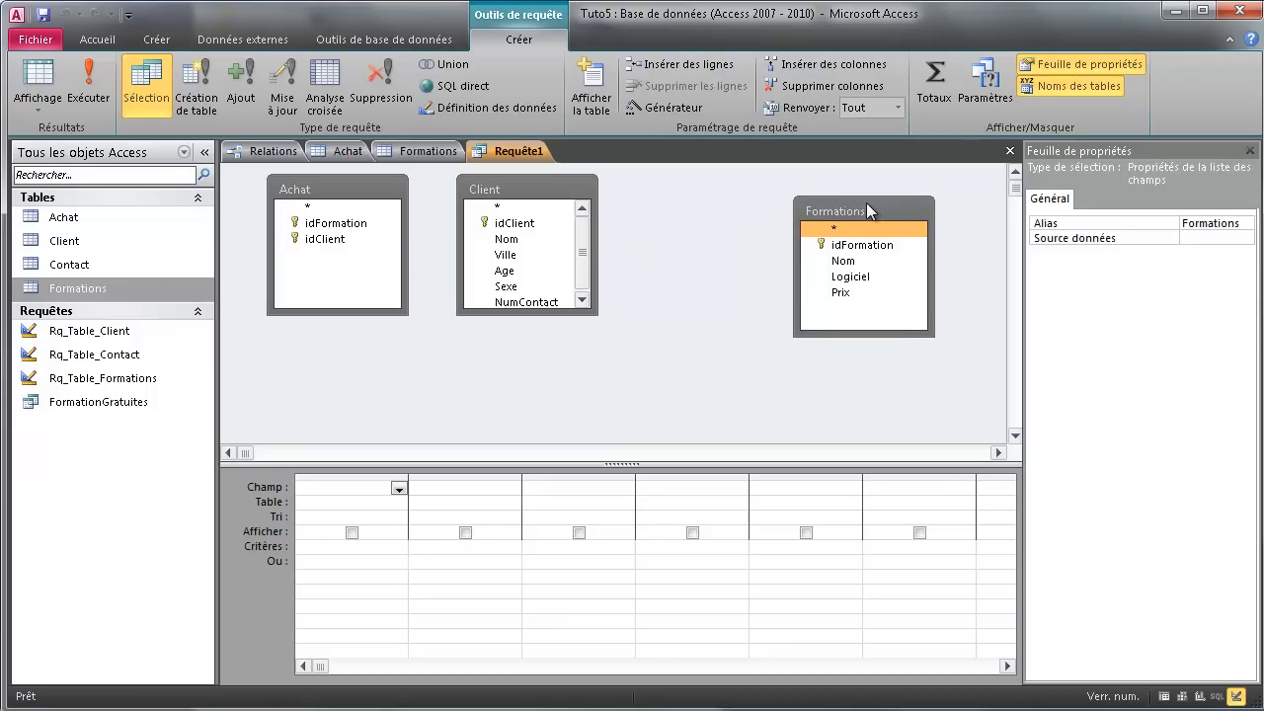
pyautogui.moveTo(520, 185); pyautogui.dragTo(564, 281)
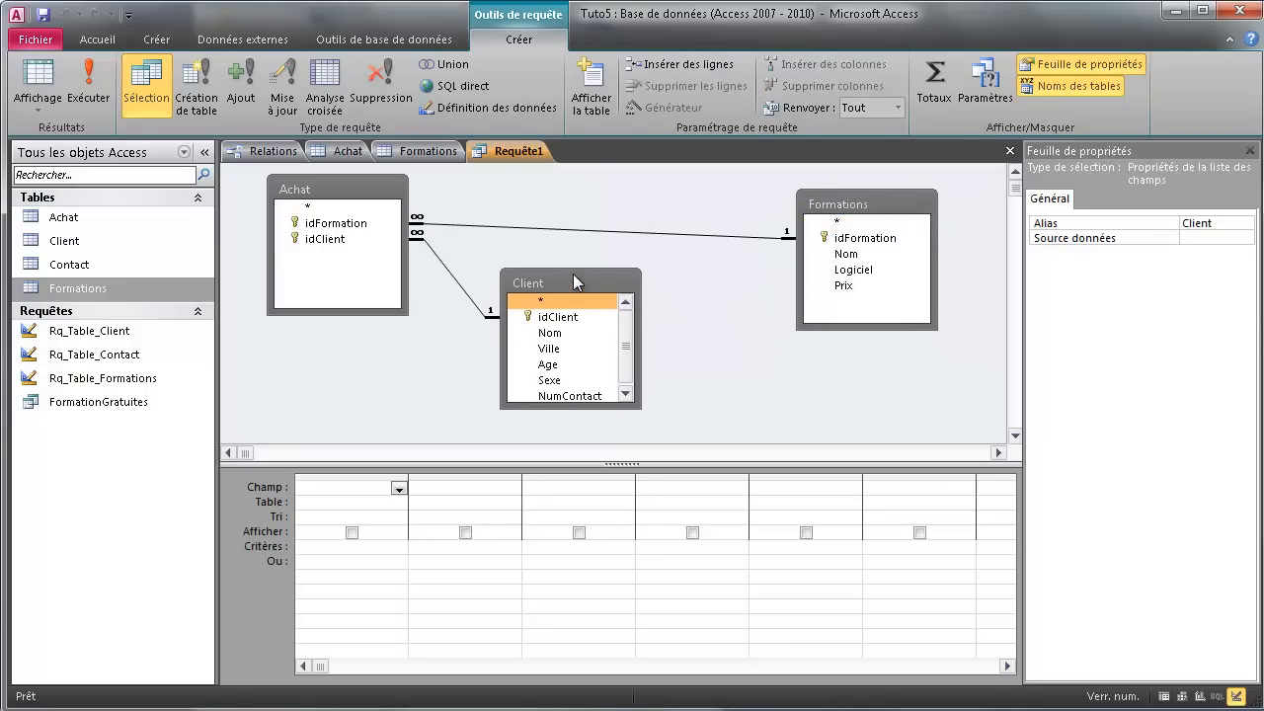
pyautogui.moveTo(851, 207); pyautogui.dragTo(750, 198)
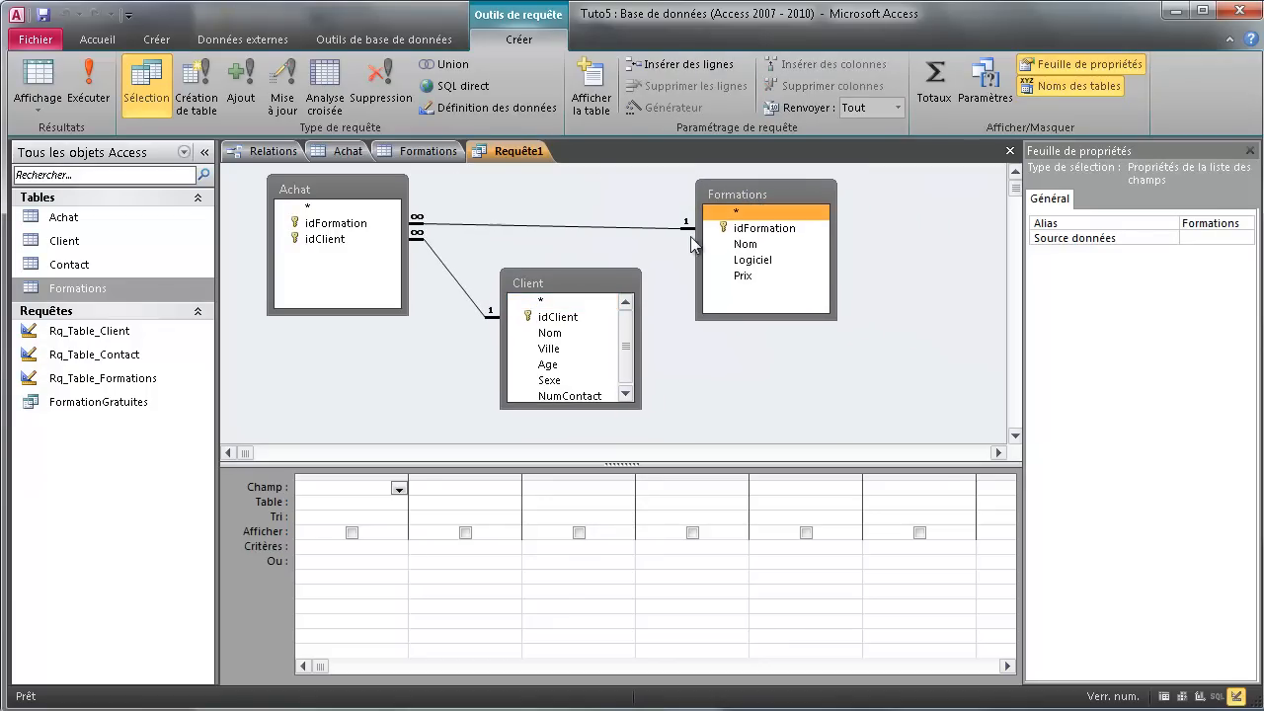
# Add the Client.Nom and Formations.Nom fields to the first two columns of the query
pyautogui.click(399, 489)
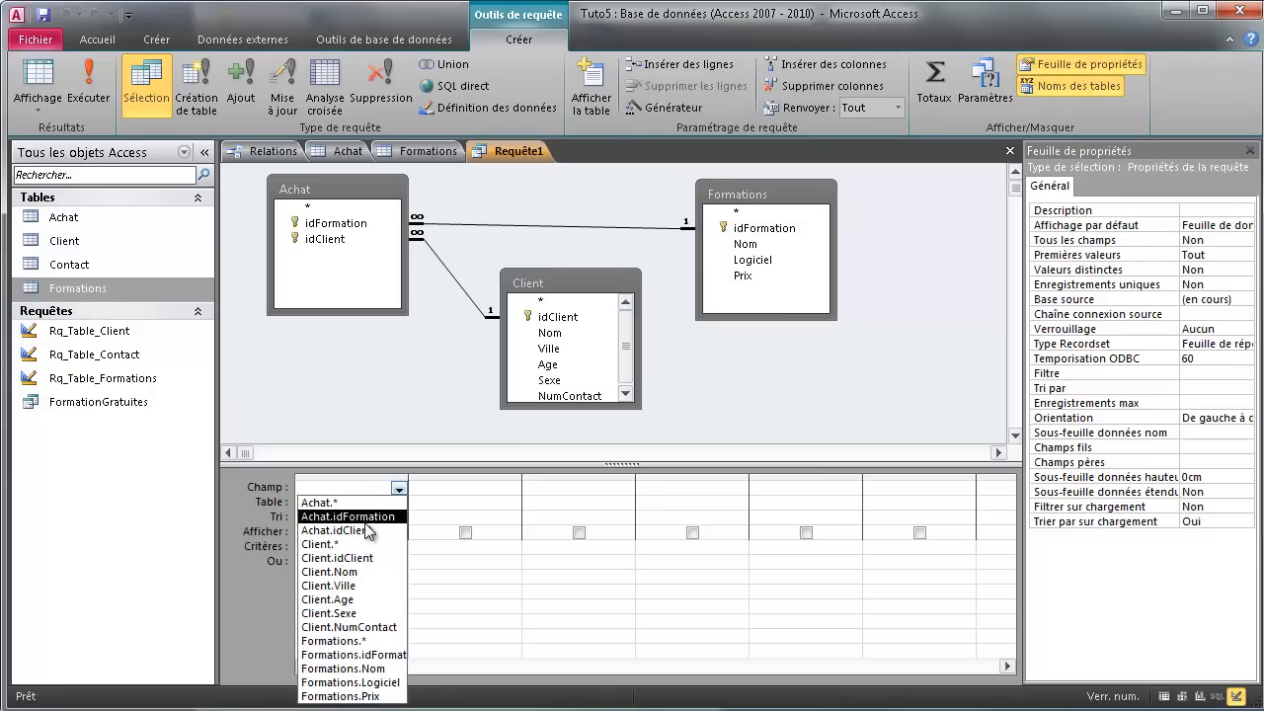
pyautogui.click(336, 572)
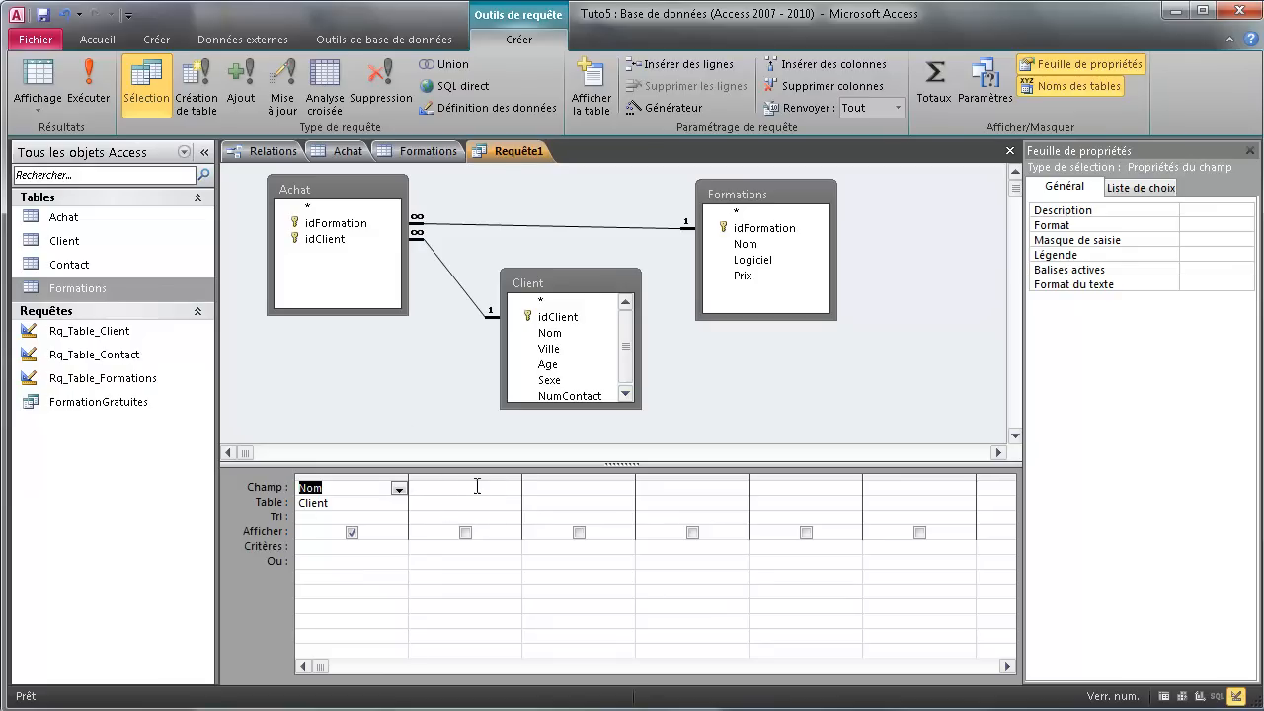
pyautogui.click(474, 486)
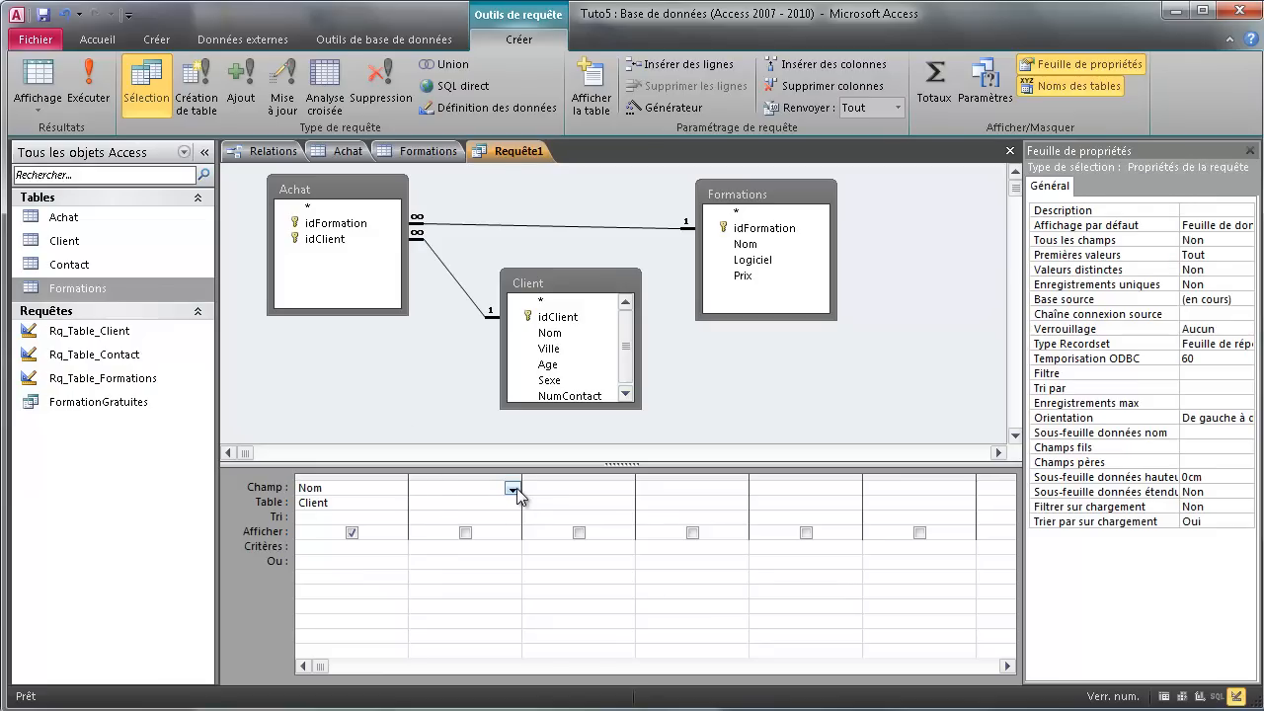
pyautogui.click(513, 488)
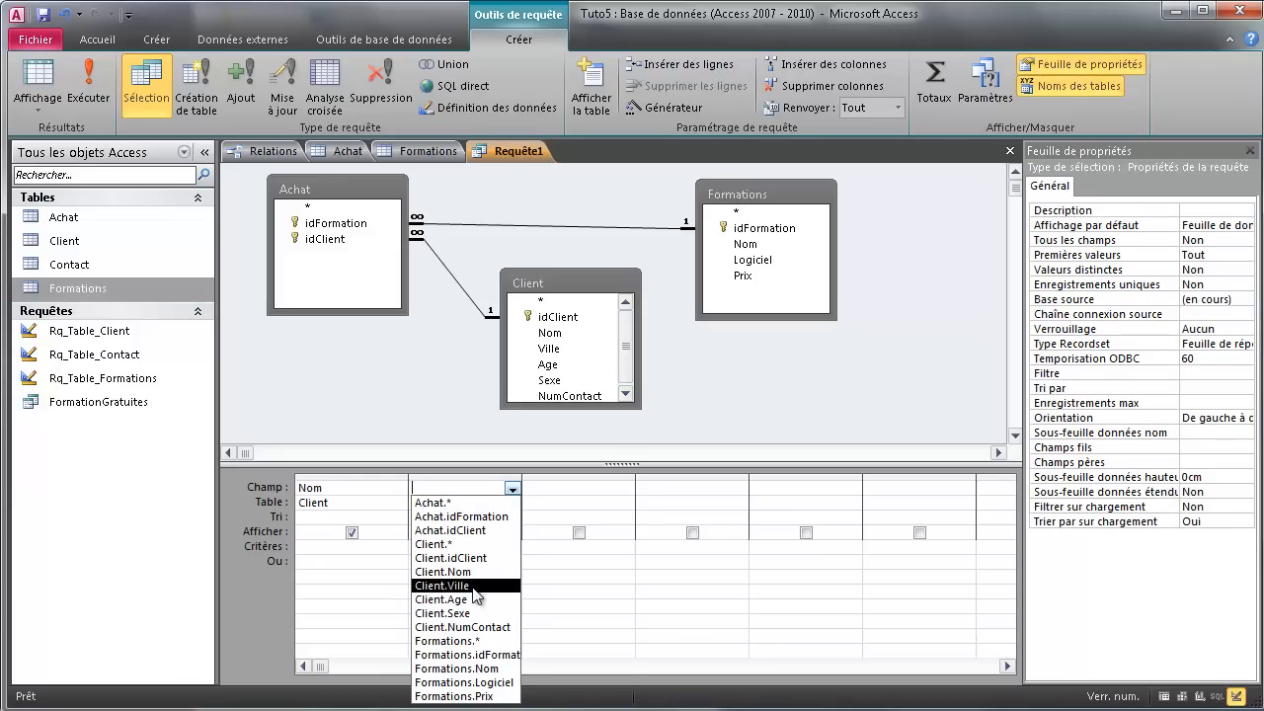
pyautogui.click(456, 669)
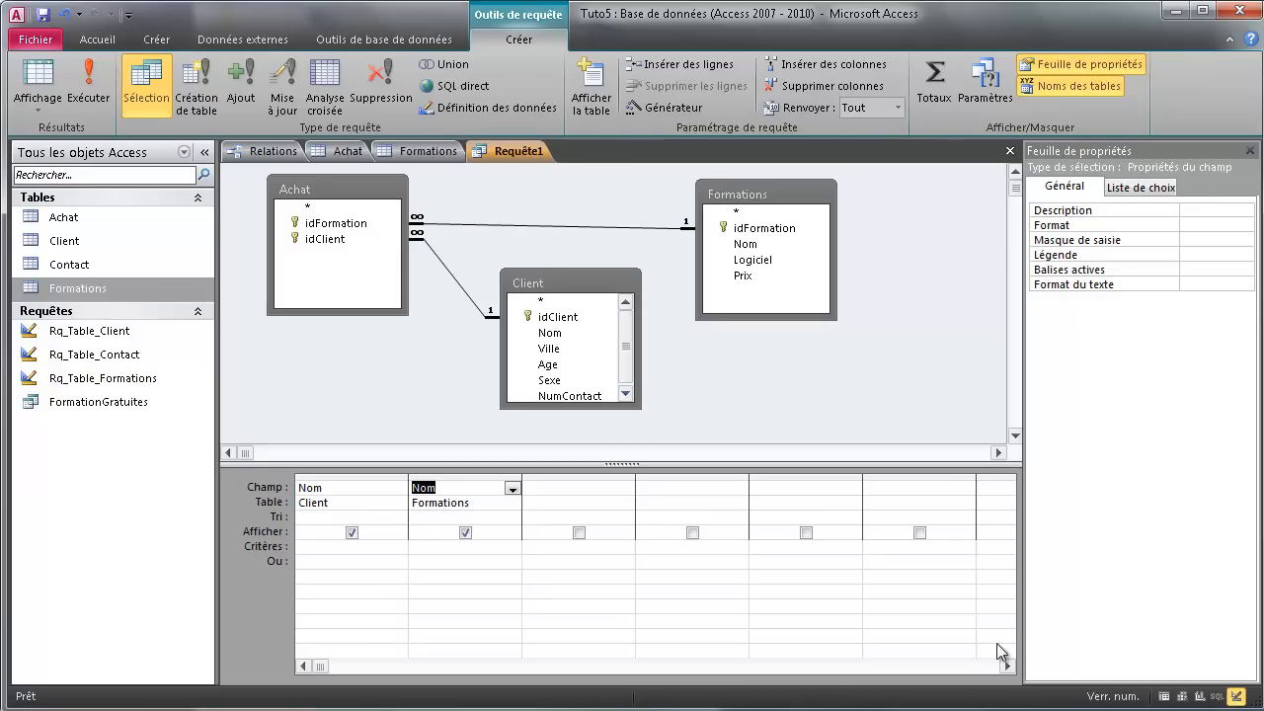
# Show the query's results as a datasheet and compare the client and course names with the Achat records
pyautogui.click(1162, 698)
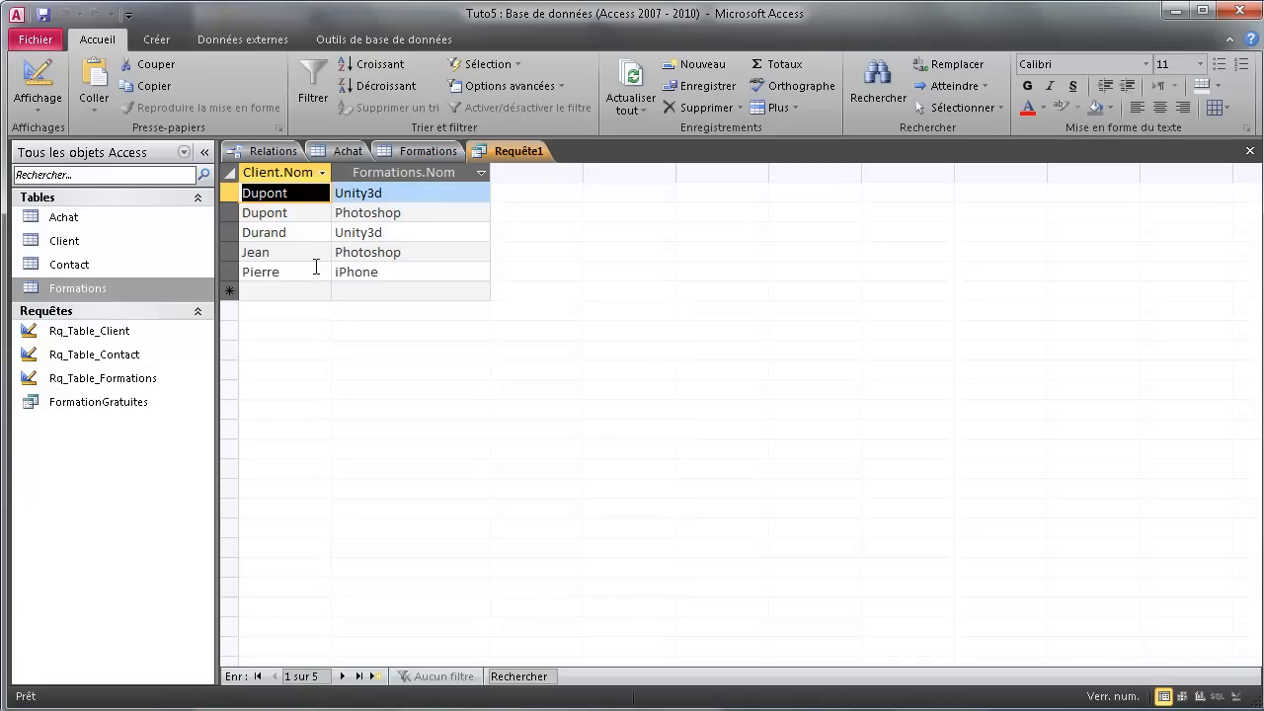
pyautogui.click(290, 273)
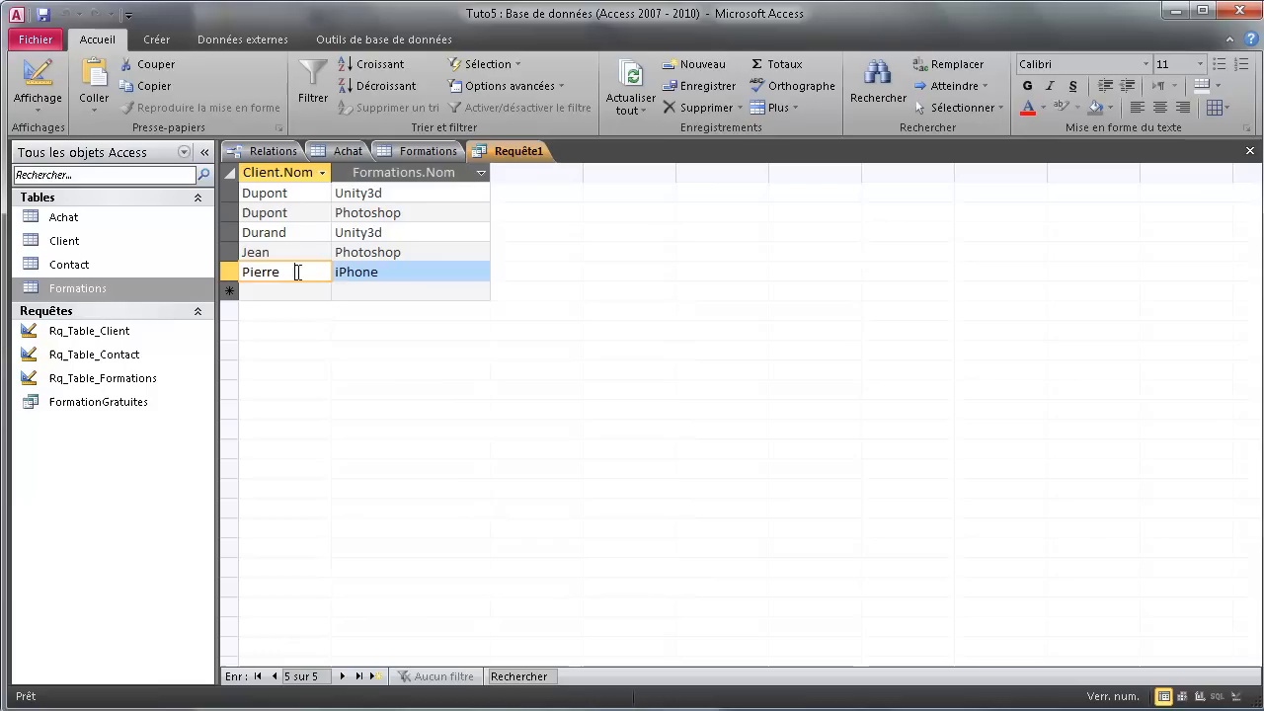
pyautogui.click(385, 274)
pyautogui.click(337, 151)
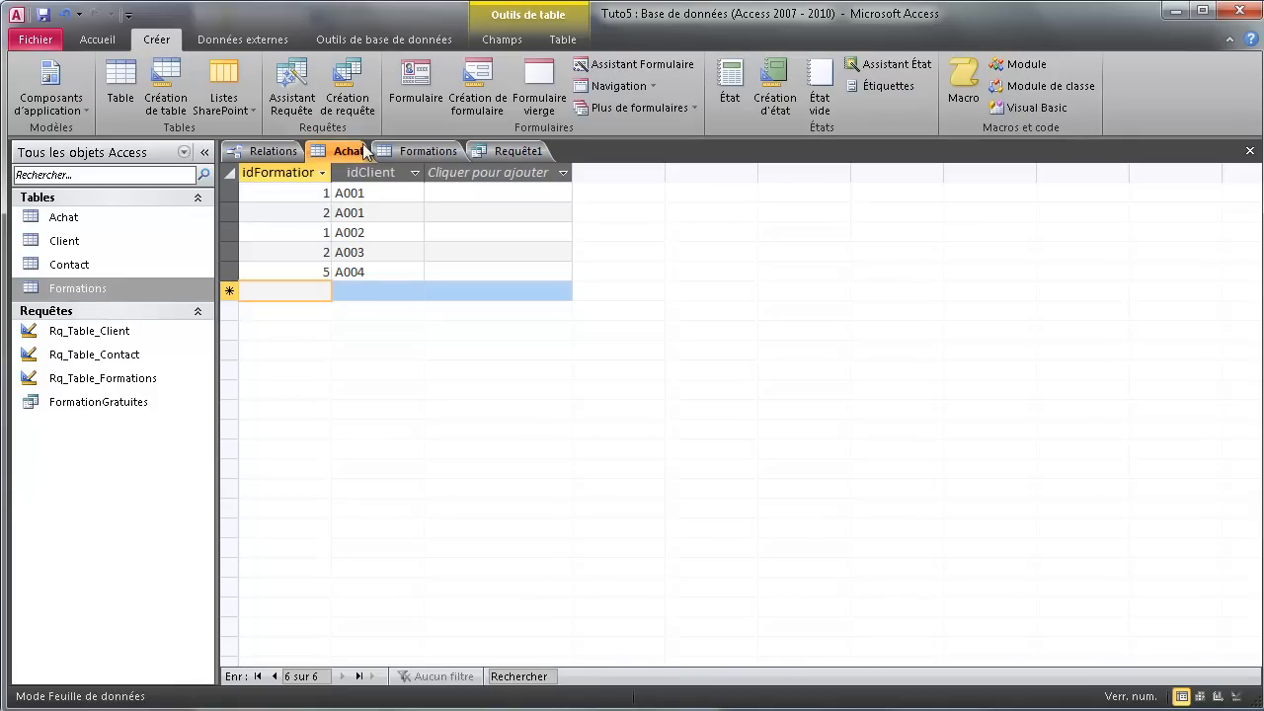
# Rearrange the relationships diagram so that Contact, Client, Achat and Formations follow one another from left to right
pyautogui.click(289, 151)
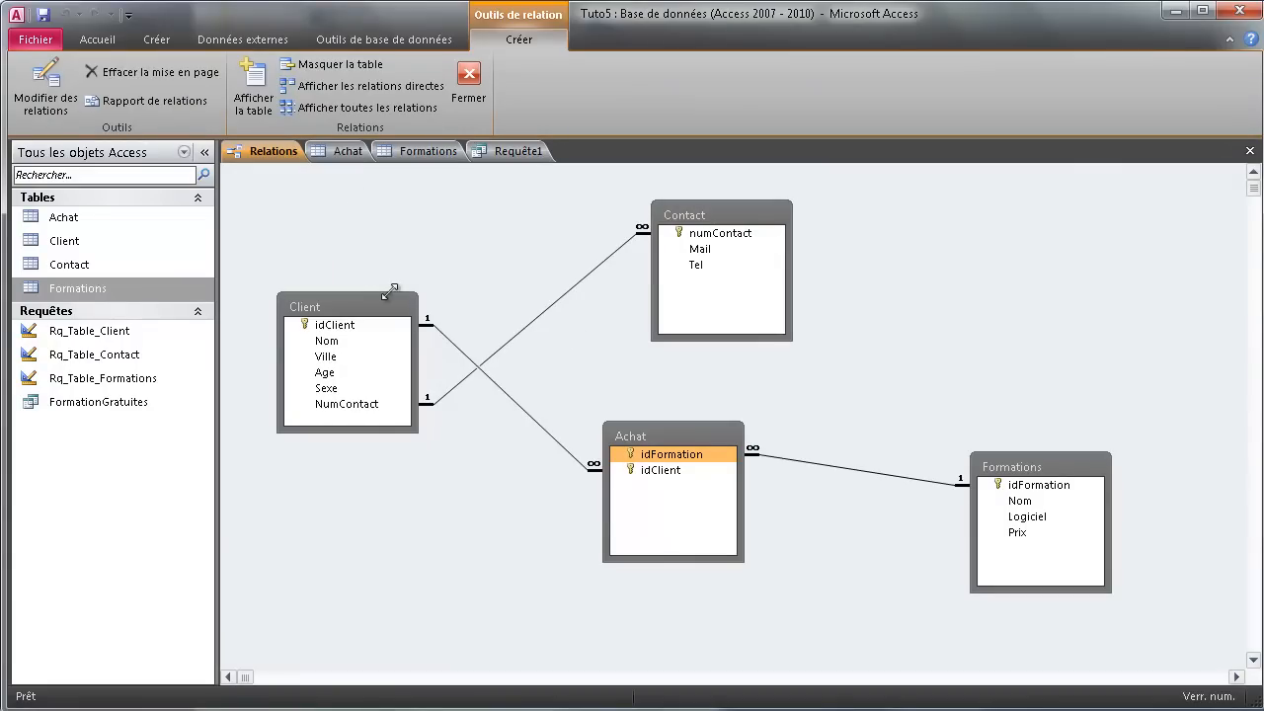
pyautogui.moveTo(706, 221); pyautogui.dragTo(279, 201)
pyautogui.moveTo(389, 310); pyautogui.dragTo(614, 243)
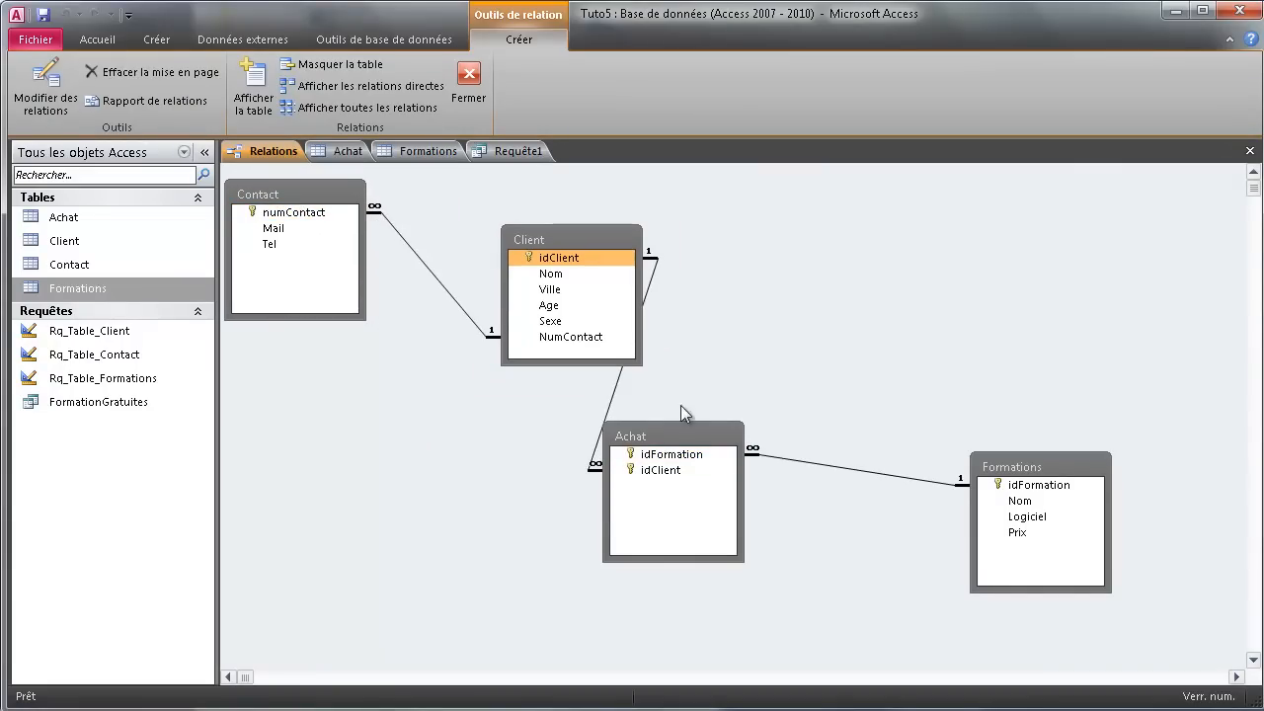
pyautogui.moveTo(677, 440); pyautogui.dragTo(803, 314)
pyautogui.moveTo(560, 236); pyautogui.dragTo(495, 233)
pyautogui.moveTo(793, 294); pyautogui.dragTo(712, 267)
pyautogui.moveTo(1061, 468); pyautogui.dragTo(956, 342)
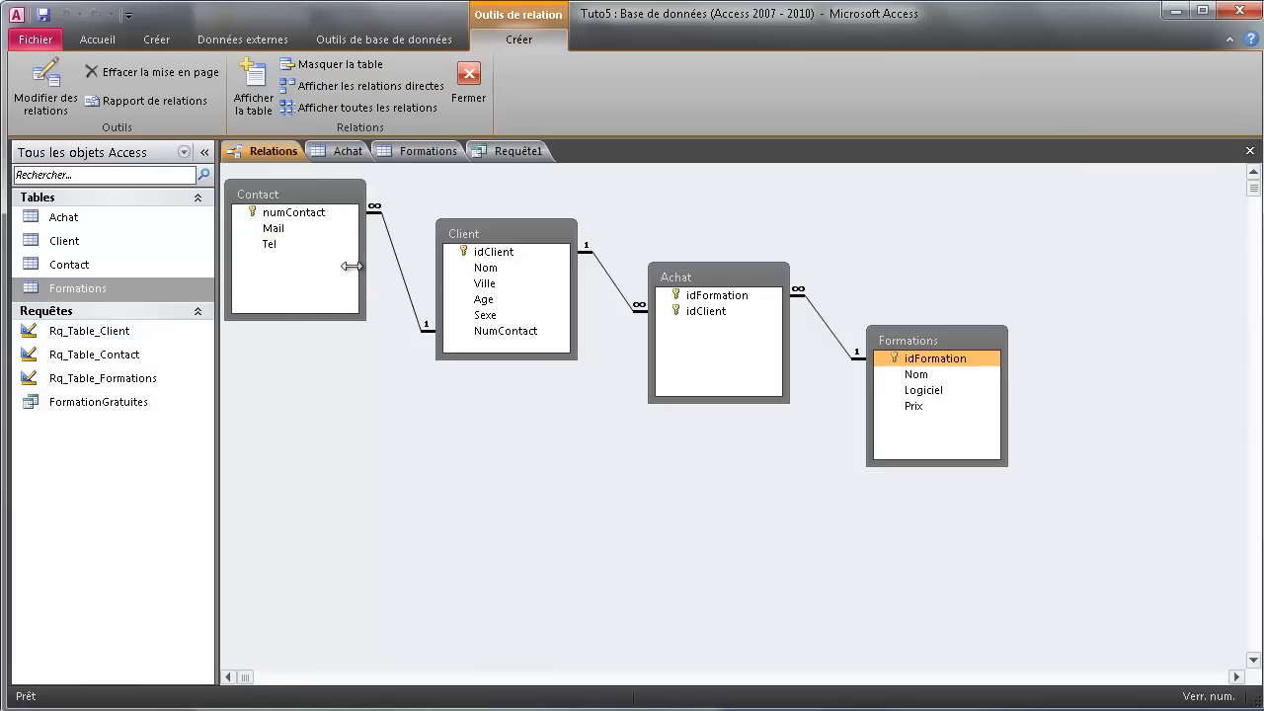
# Return to the query and examine its SQL statement with the SELECT fields and the nested INNER JOIN clauses
pyautogui.click(515, 156)
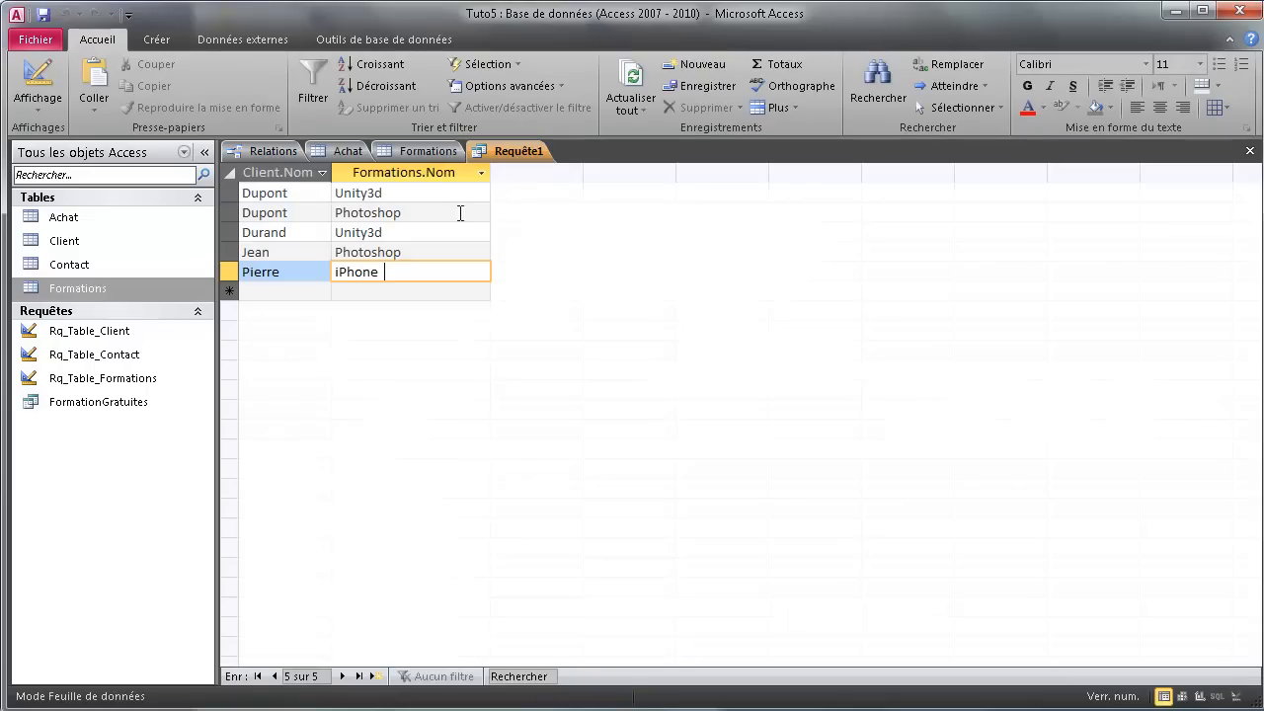
pyautogui.click(1218, 696)
pyautogui.click(395, 207)
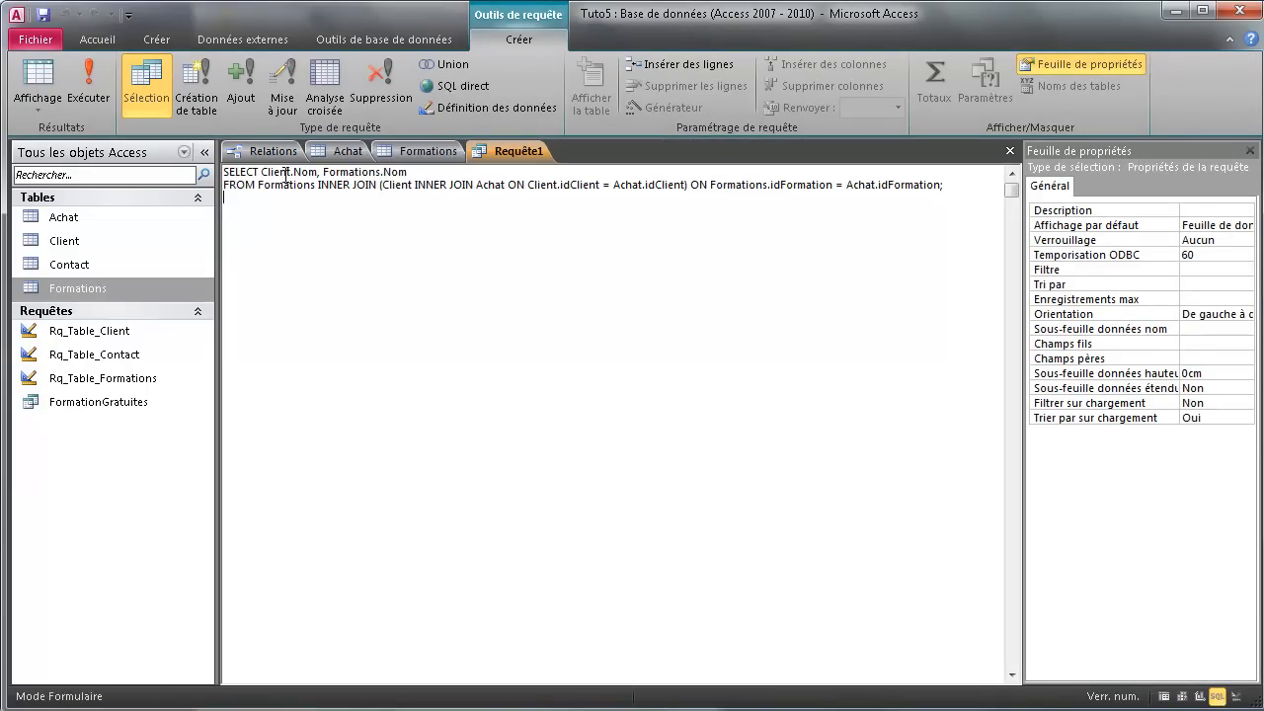
pyautogui.moveTo(286, 173); pyautogui.dragTo(439, 195)
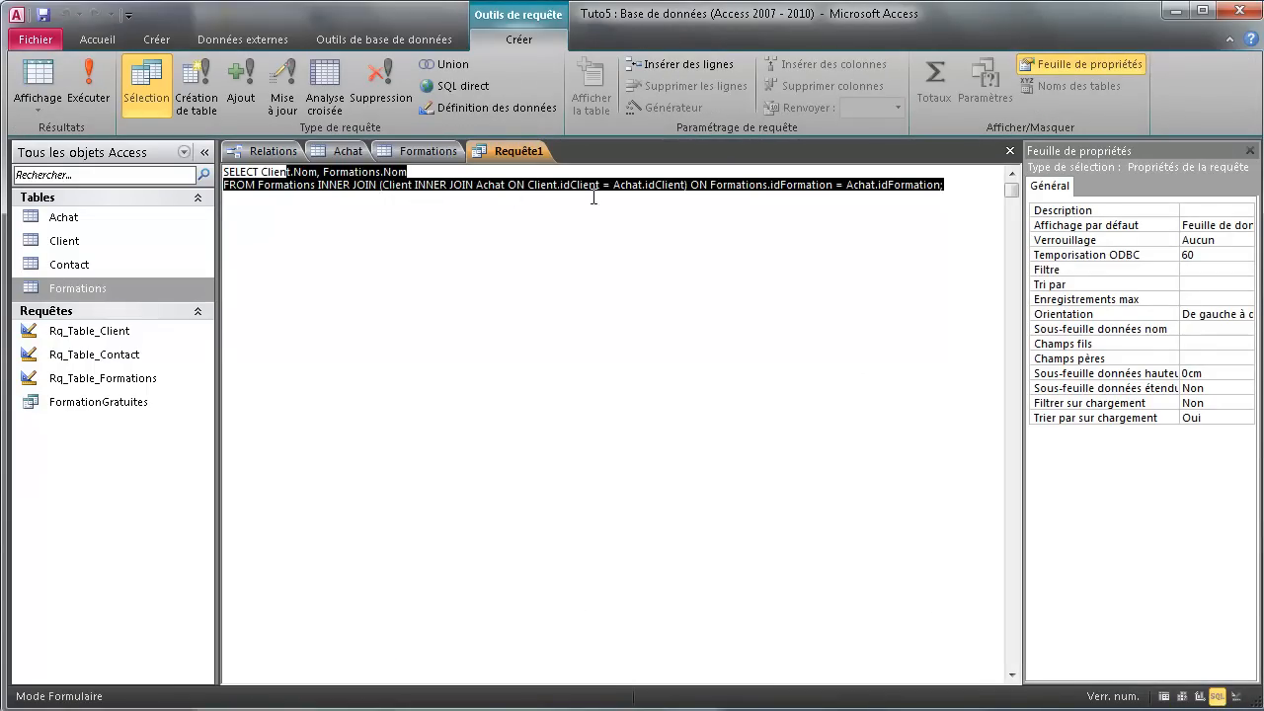
pyautogui.click(381, 208)
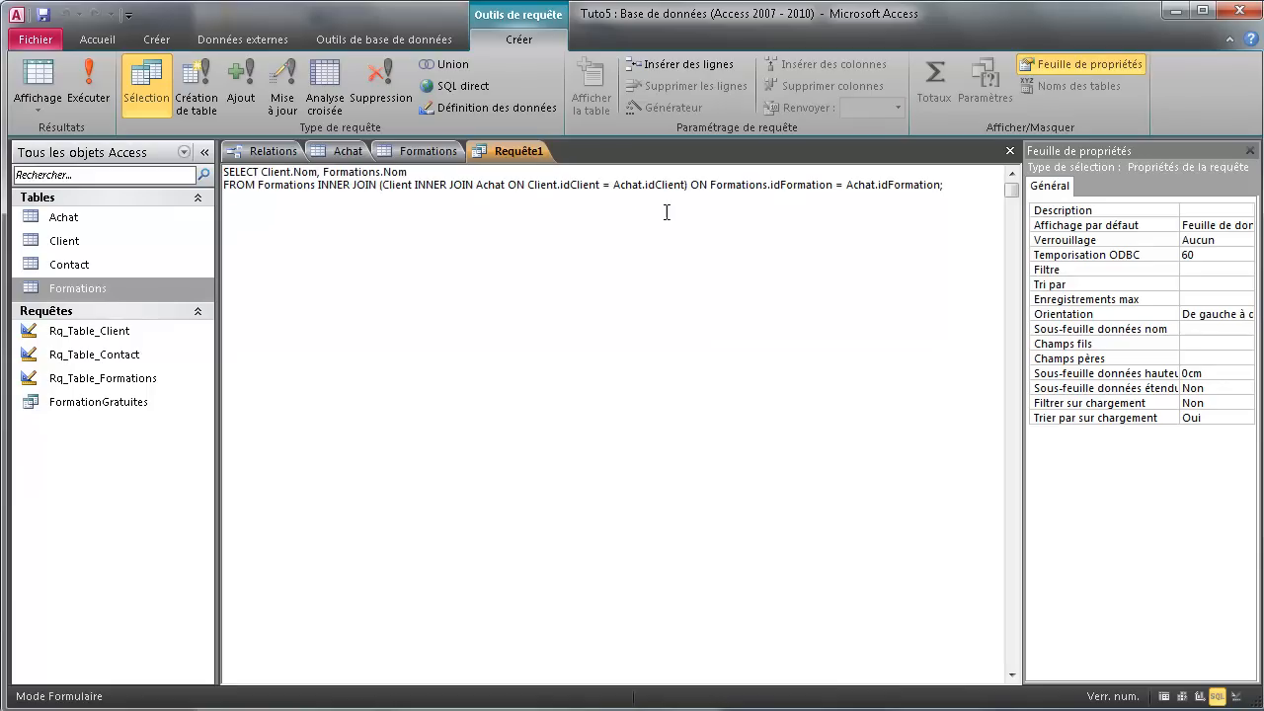
# Copy the query's entire SQL statement, switch to Word and paste it into the document
pyautogui.moveTo(962, 193); pyautogui.dragTo(219, 172)
pyautogui.hotkey('ctrl', 'c')
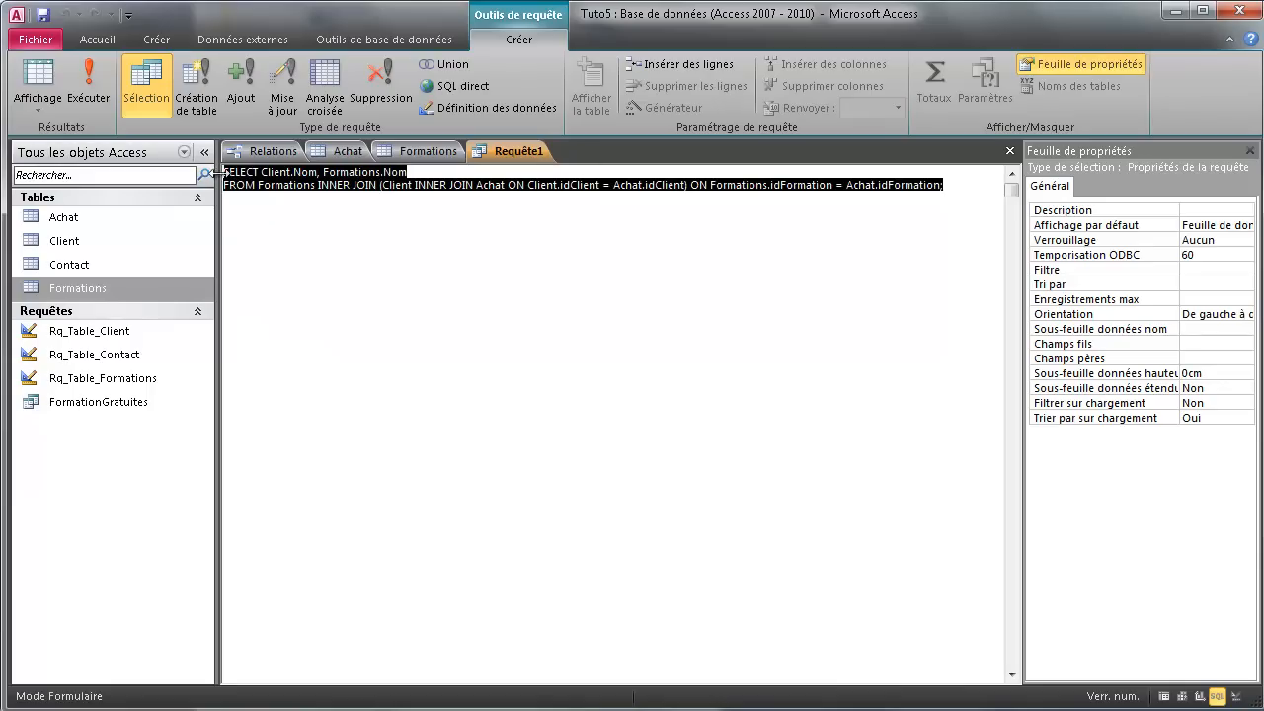
pyautogui.hotkey('alt', 'Tab')
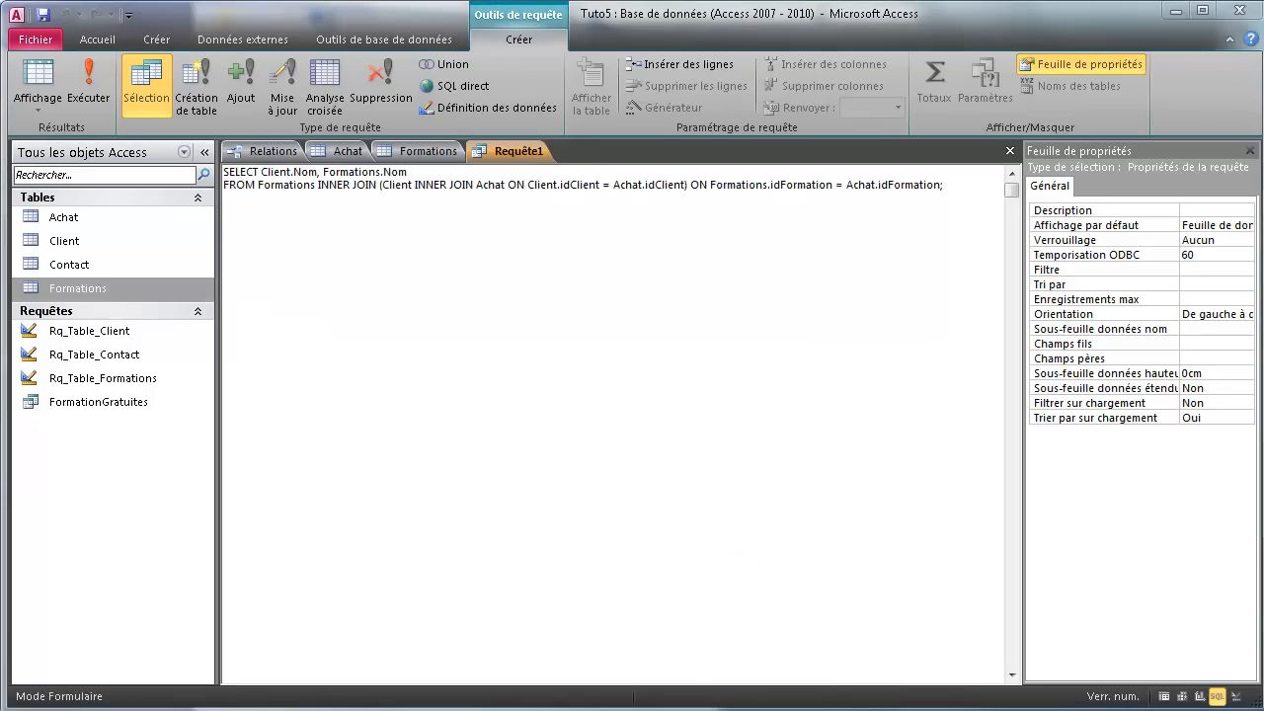
pyautogui.hotkey('ctrl', 'v')
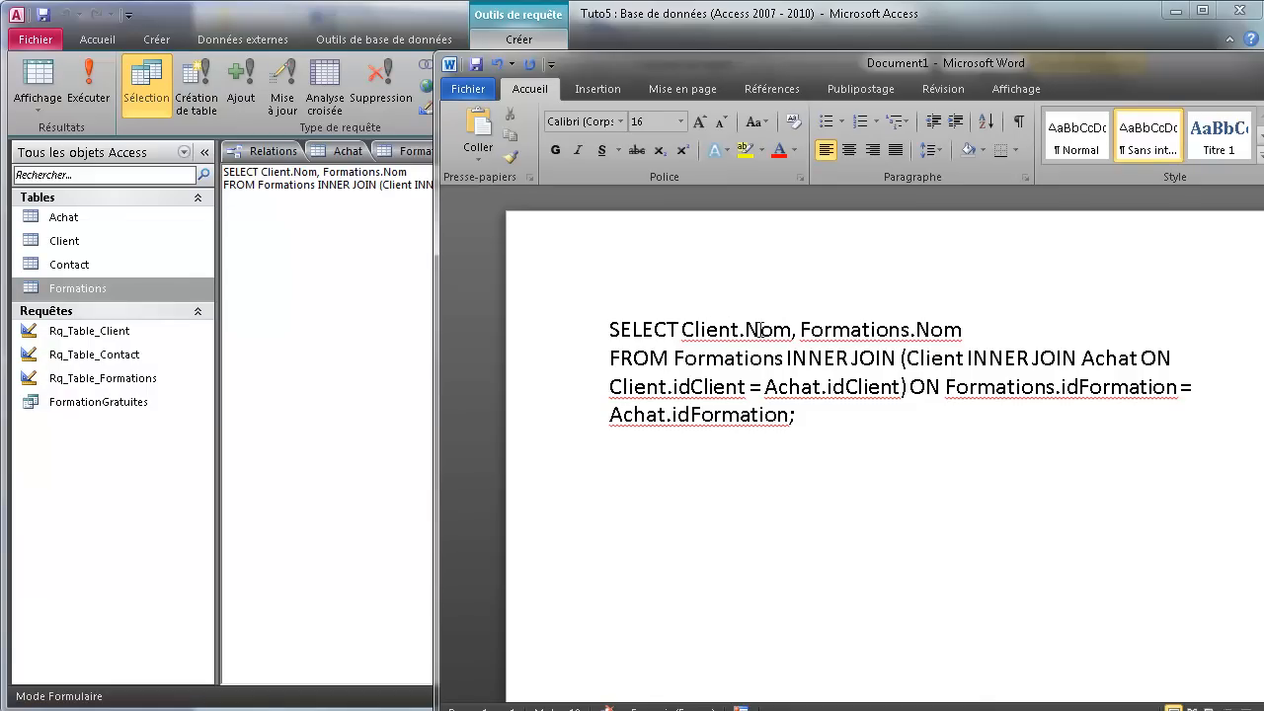
# Examine the nested INNER JOIN between Client and Achat and its ON condition in the pasted statement
pyautogui.moveTo(962, 329); pyautogui.dragTo(958, 358)
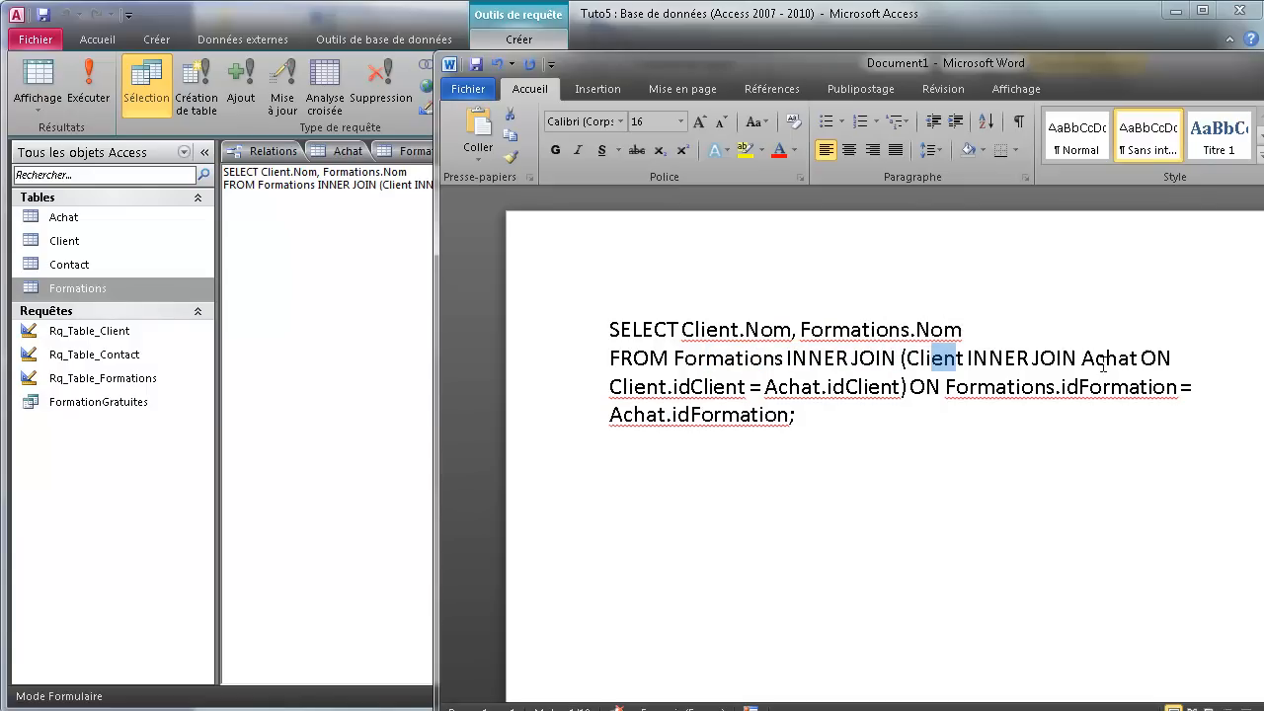
pyautogui.moveTo(1104, 358); pyautogui.dragTo(1117, 359)
pyautogui.moveTo(691, 386); pyautogui.dragTo(745, 386)
pyautogui.click(797, 415)
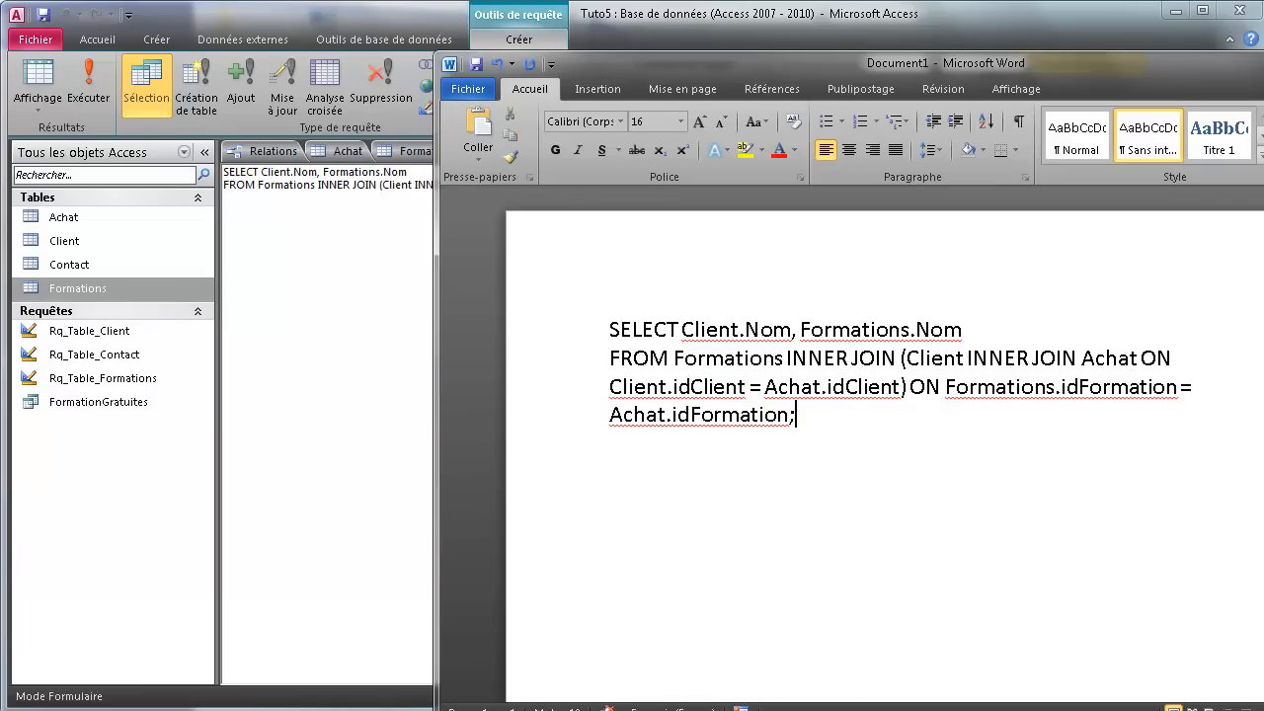
# Delete the entire pasted SQL statement from the Word document
pyautogui.moveTo(1105, 63); pyautogui.dragTo(1063, 73)
pyautogui.moveTo(755, 424); pyautogui.dragTo(559, 303)
pyautogui.press('BackSpace')
# Switch to Access, show the query's design, and examine how Achat links to Client through idClient and to Formations through idFormation
pyautogui.click(346, 260)
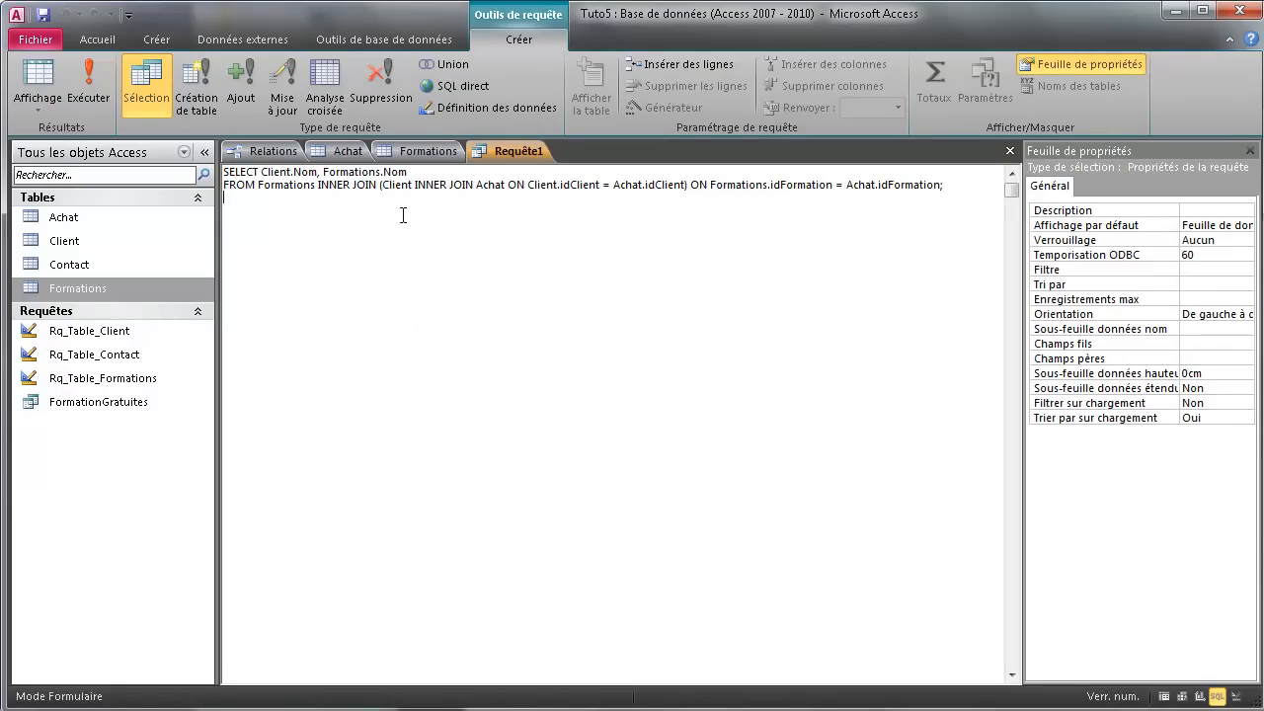
pyautogui.click(1234, 698)
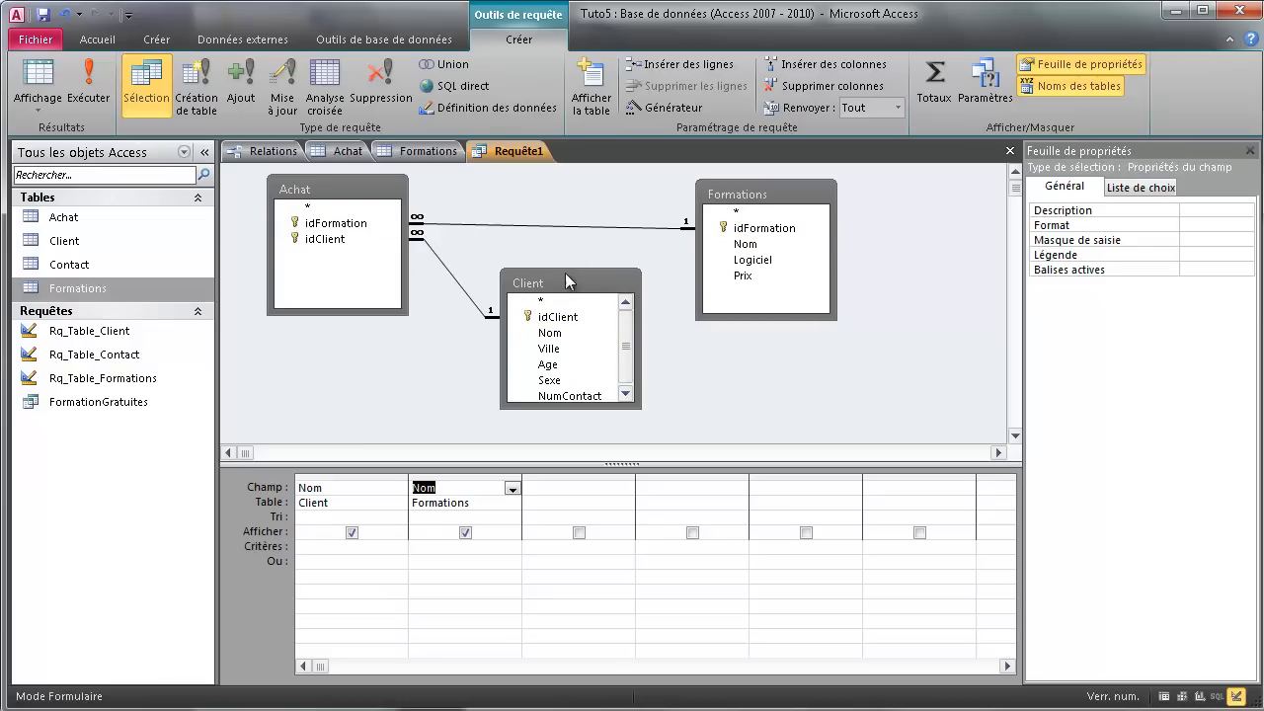
pyautogui.moveTo(565, 281)
pyautogui.mouseDown()
pyautogui.moveTo(565, 306)
pyautogui.moveTo(549, 297)
pyautogui.mouseUp()
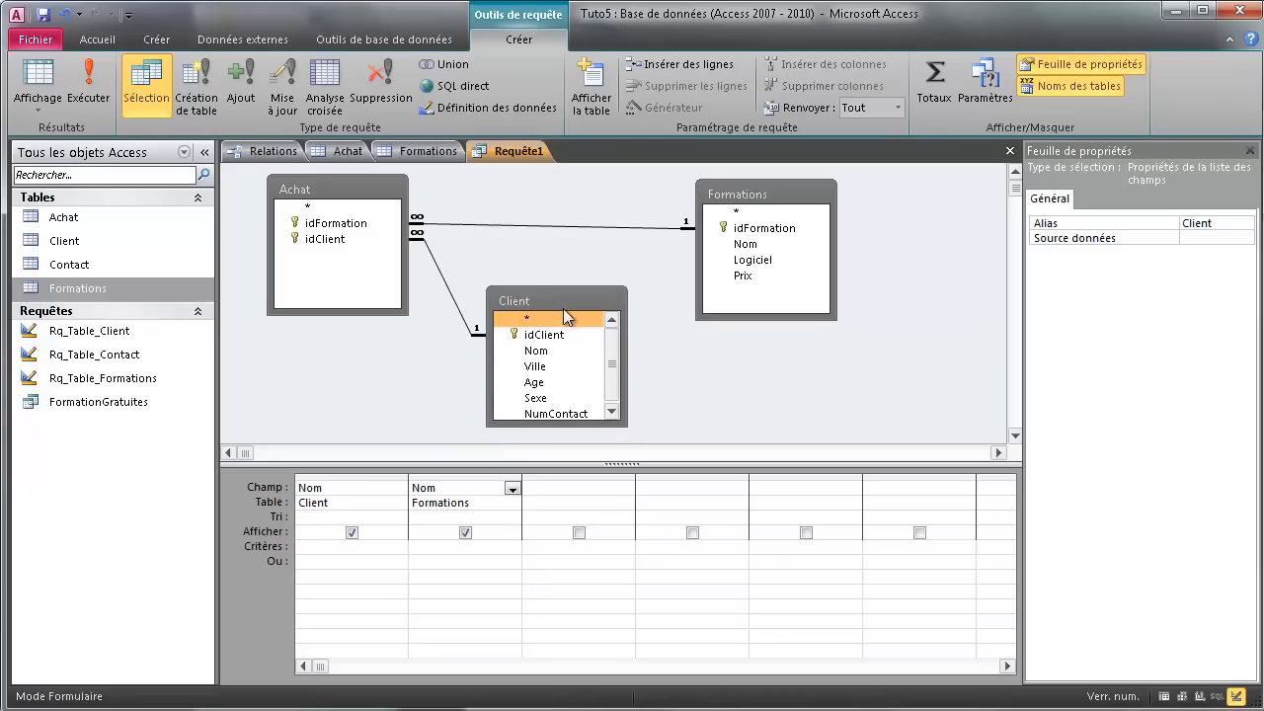
pyautogui.click(541, 339)
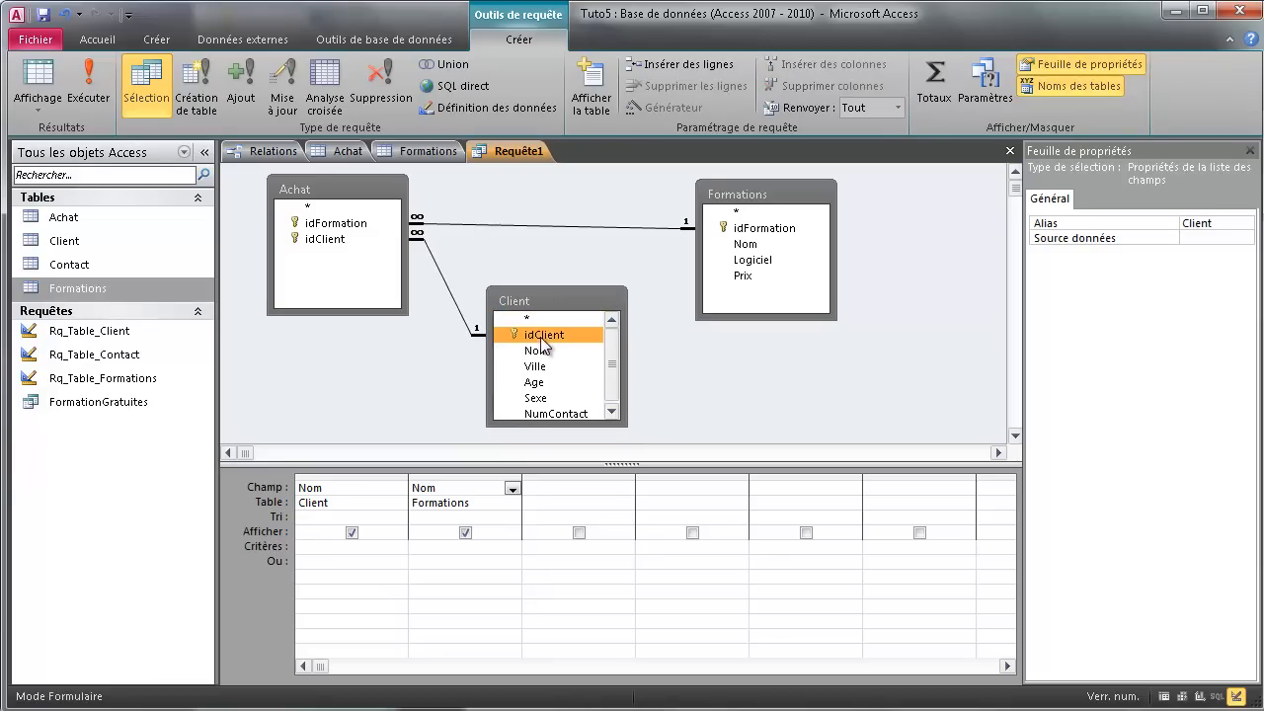
pyautogui.click(764, 233)
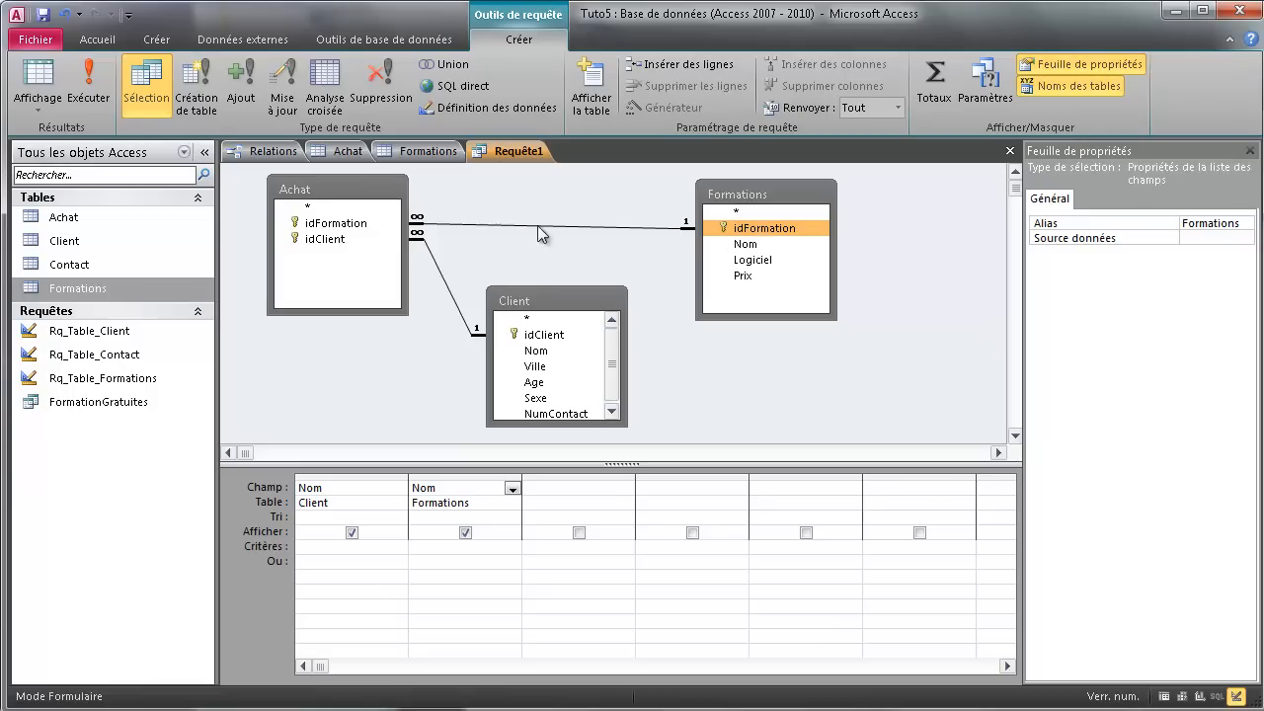
pyautogui.moveTo(353, 184); pyautogui.dragTo(356, 197)
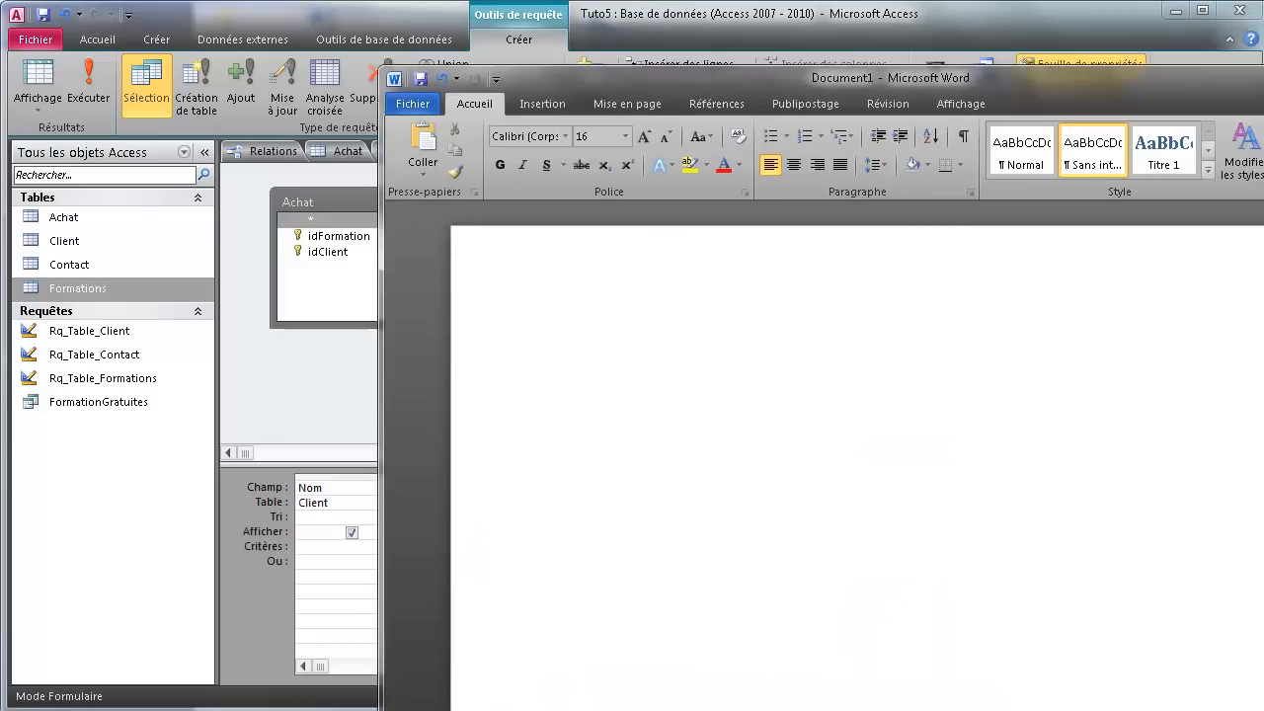
# Switch to Word and write the line "SELECT C.Nom, F.Nom" in the empty document
pyautogui.moveTo(1263, 71); pyautogui.dragTo(1092, 47)
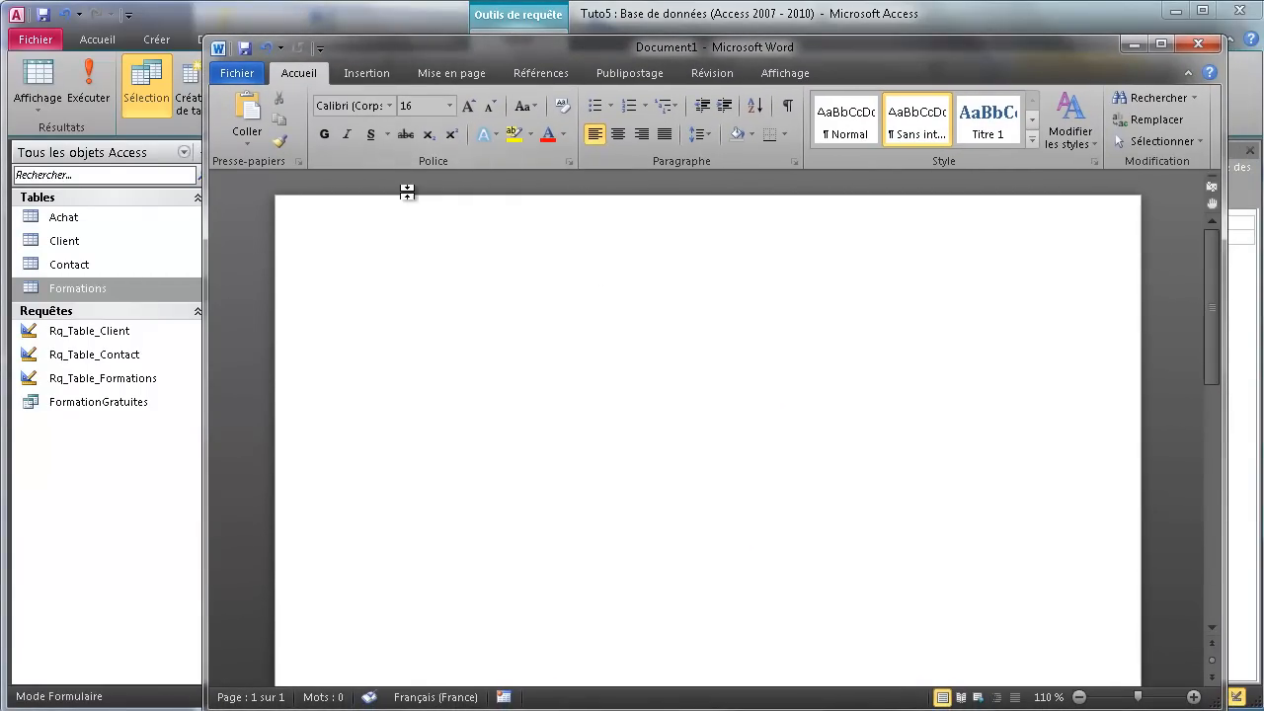
pyautogui.write('SELECT C')
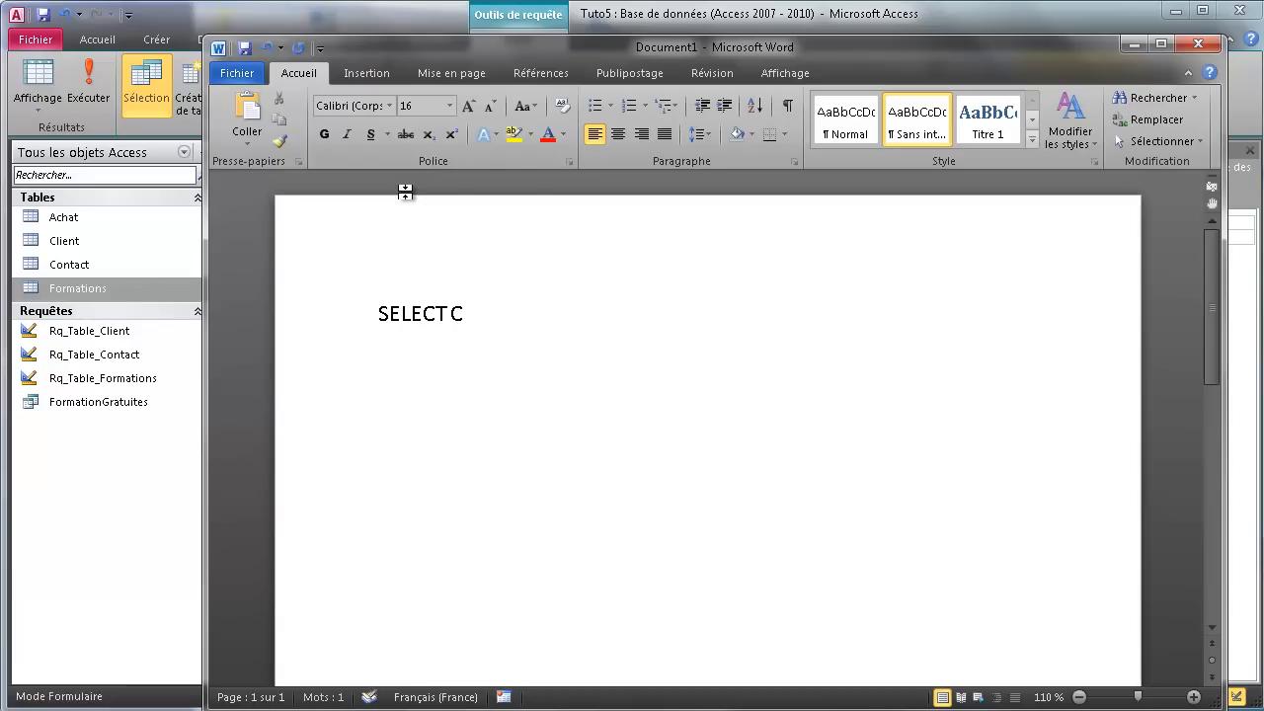
pyautogui.write('.Nom, F.Nom')
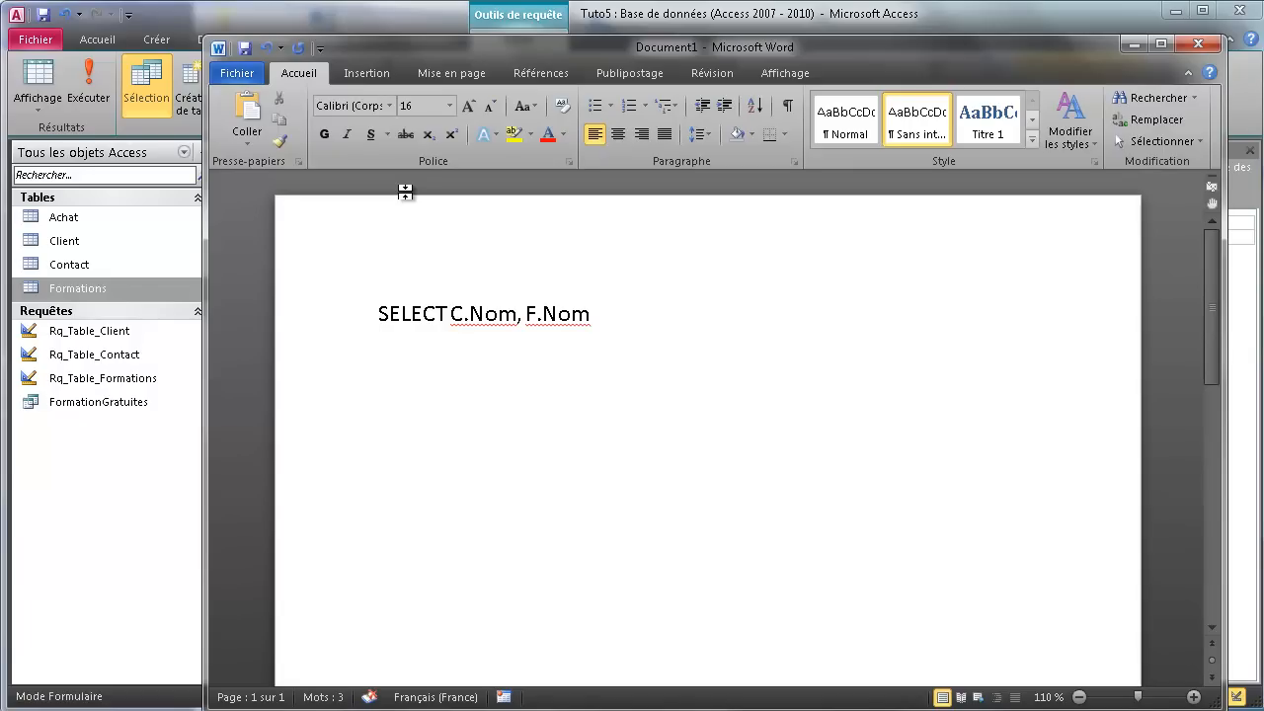
# Add the line "FROM Client C, Formations F, Achat A" under the SELECT line, giving each table a one-letter alias
pyautogui.write(' FROM')
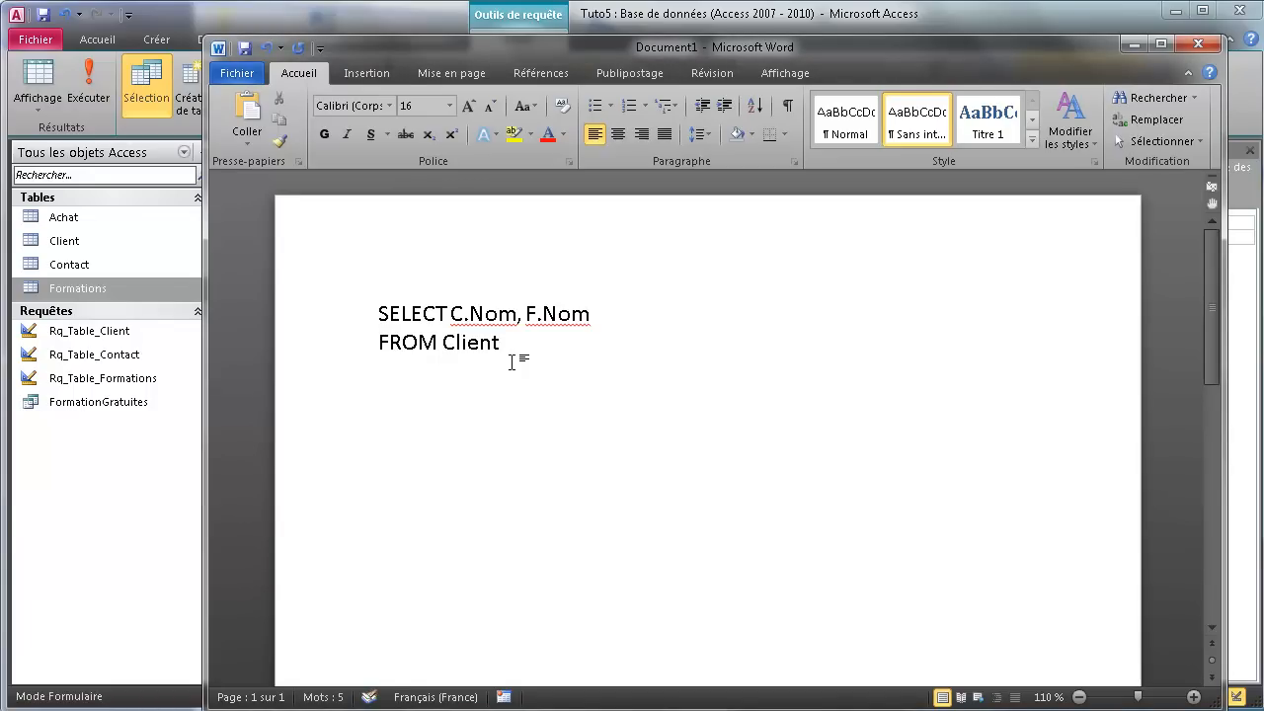
pyautogui.write(' Client AS')
pyautogui.write(' C')
pyautogui.press('BackSpace')
pyautogui.press('BackSpace')
pyautogui.press('BackSpace')
pyautogui.write(', Formations F,')
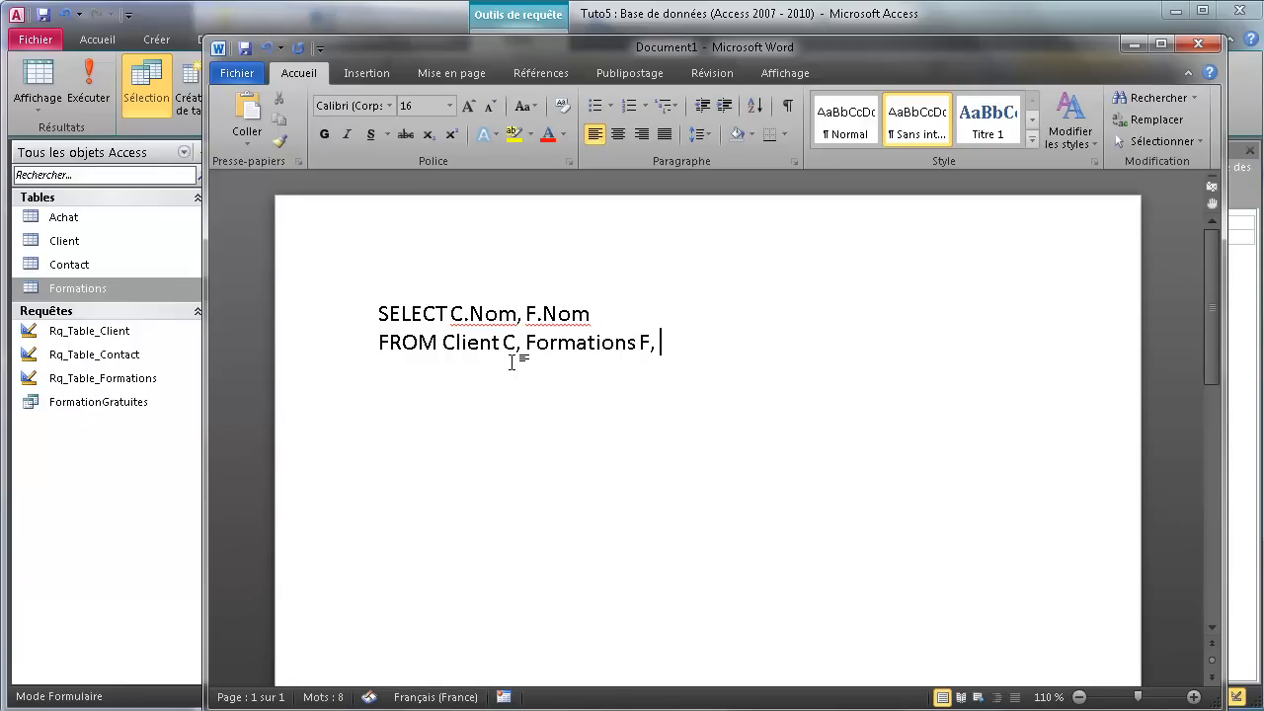
pyautogui.write(' Achat A')
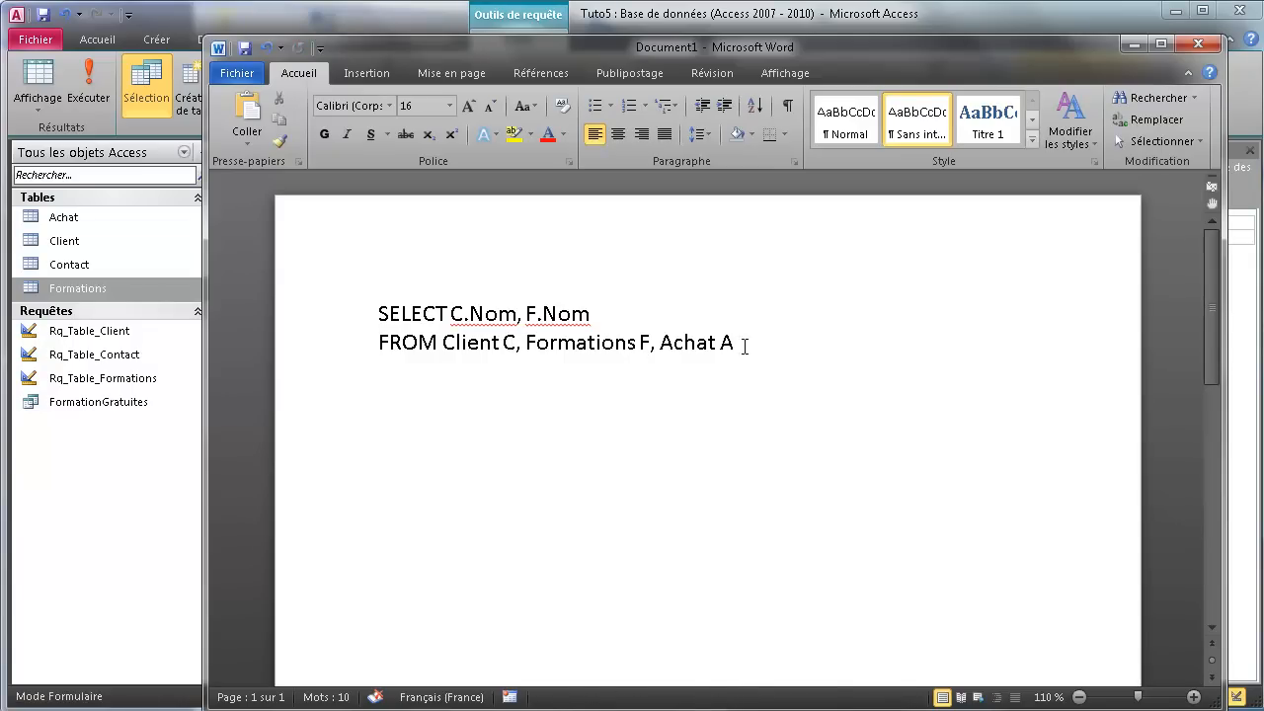
# Switch to Access, show the query's SQL statement, and examine its INNER JOIN clauses and the ON keyword
pyautogui.click(388, 8)
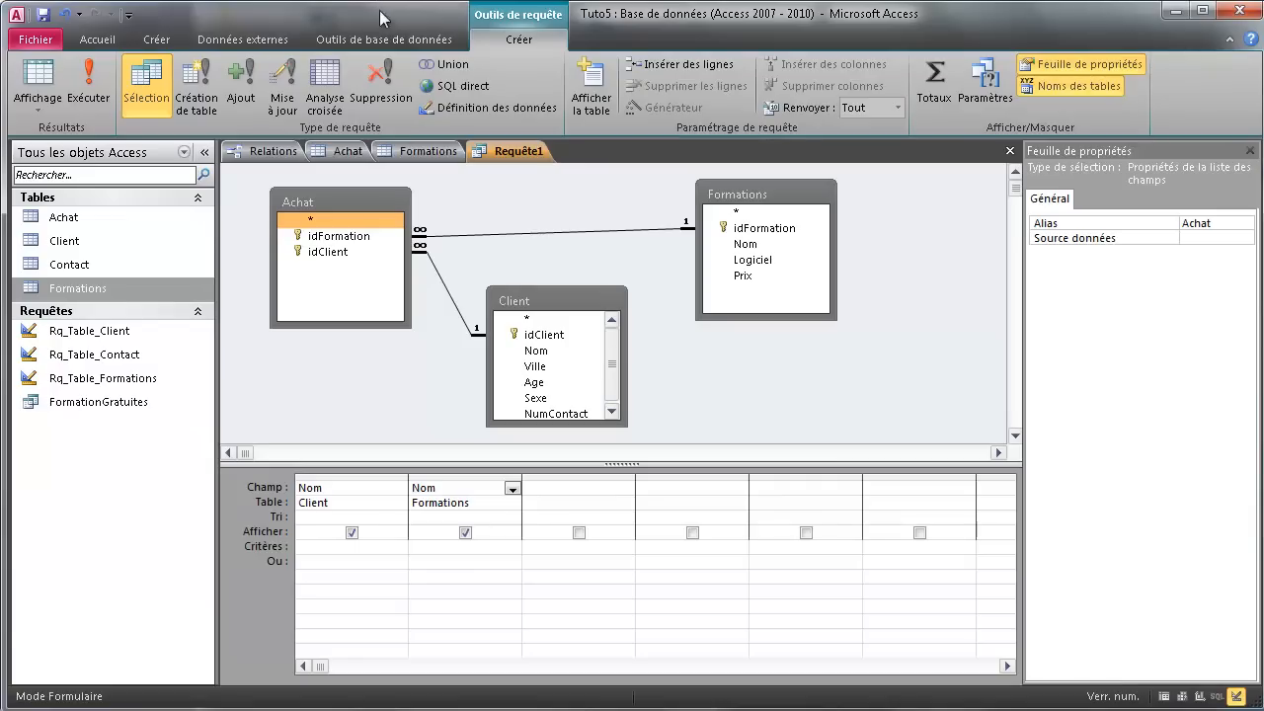
pyautogui.click(1218, 696)
pyautogui.click(468, 260)
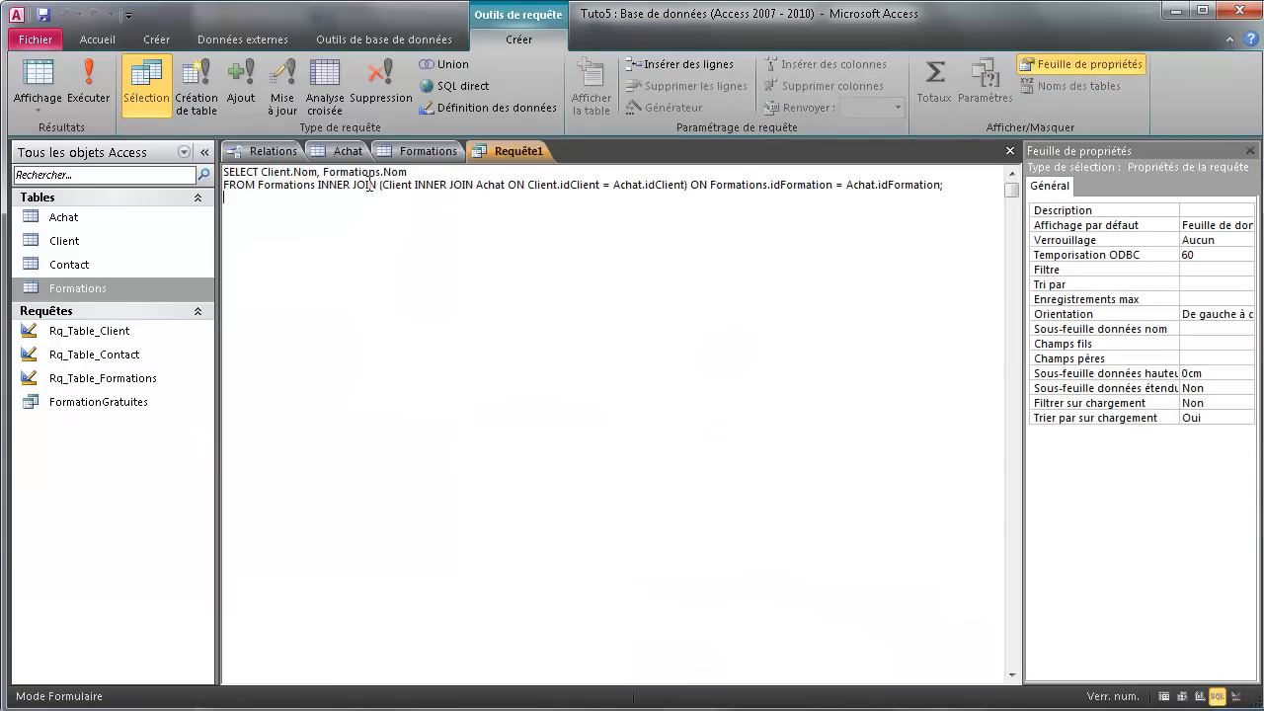
pyautogui.moveTo(328, 188); pyautogui.dragTo(509, 268)
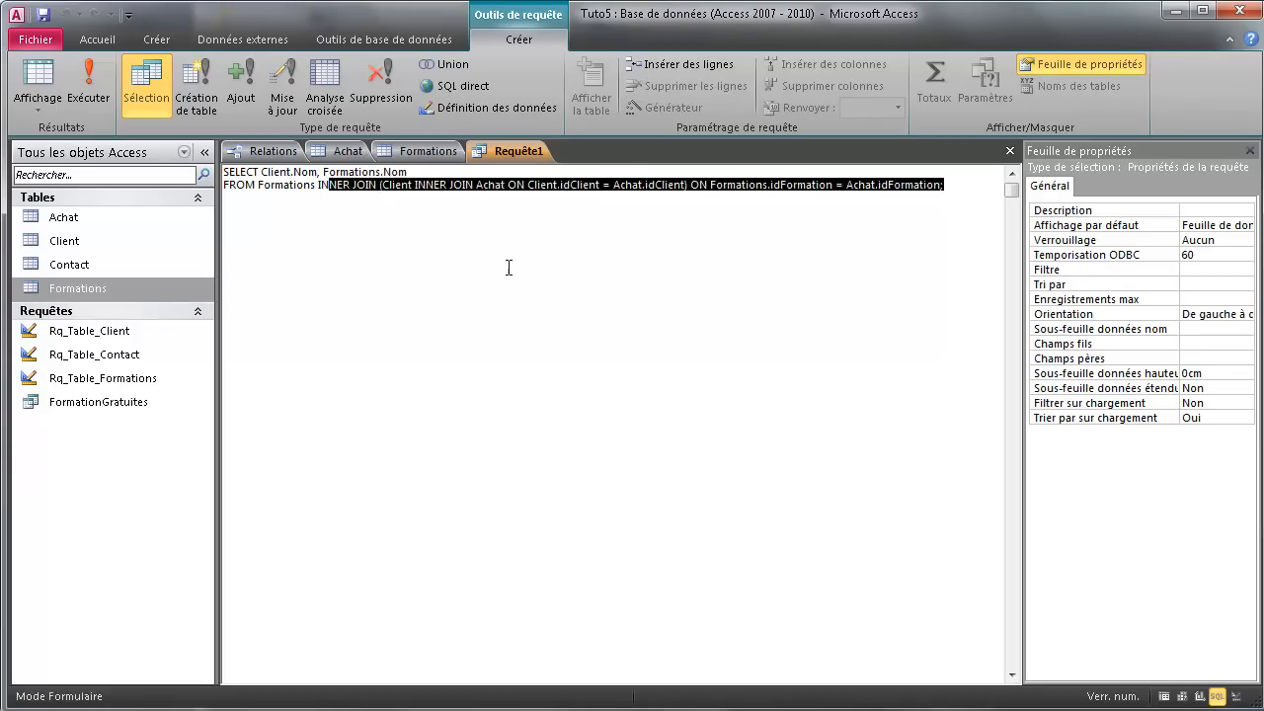
pyautogui.click(569, 210)
pyautogui.moveTo(511, 184); pyautogui.dragTo(530, 189)
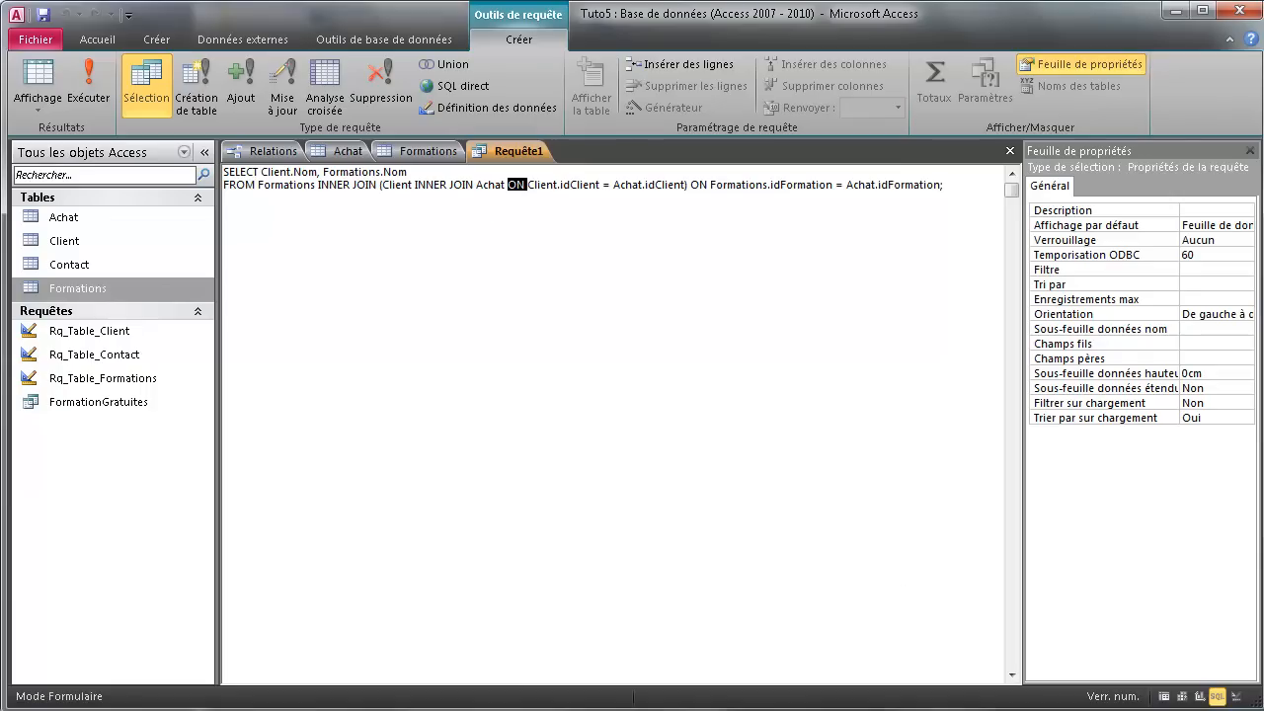
# Begin a WHERE line below the FROM line in Word, and bring up the Access relationships diagram to consult the join keys
pyautogui.hotkey('alt', 'Tab')
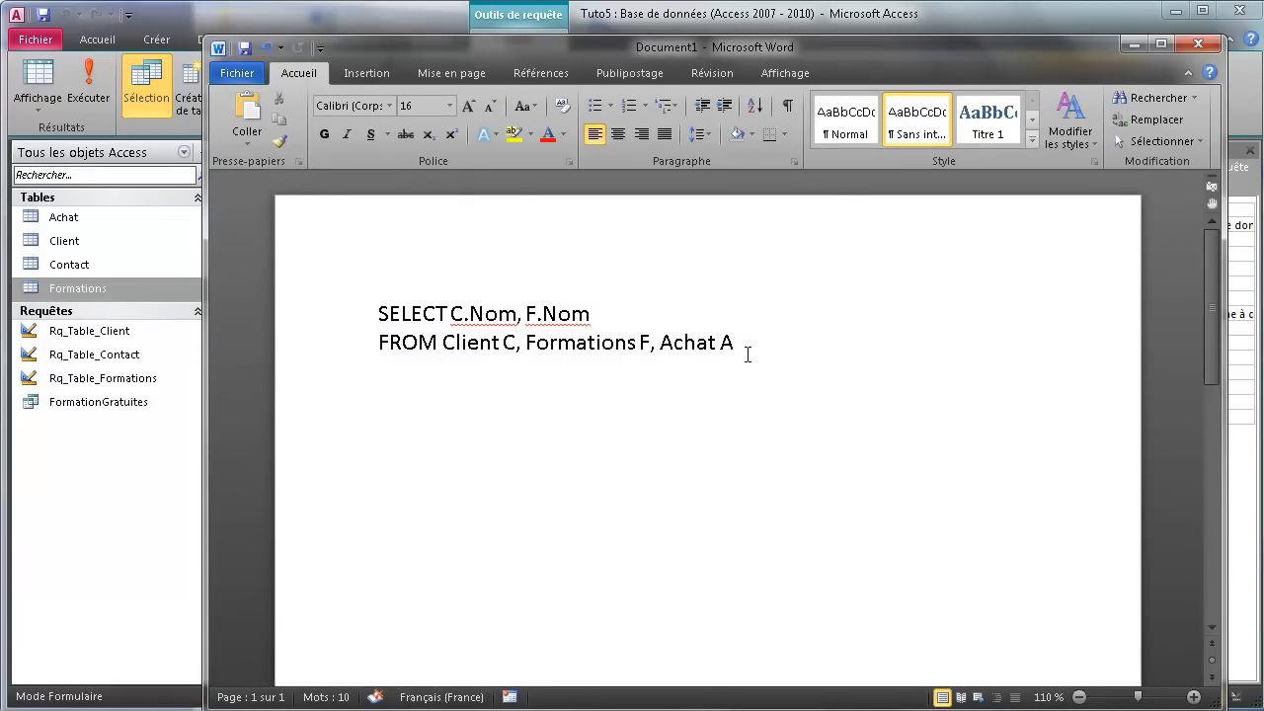
pyautogui.press('Return')
pyautogui.write('WHERE')
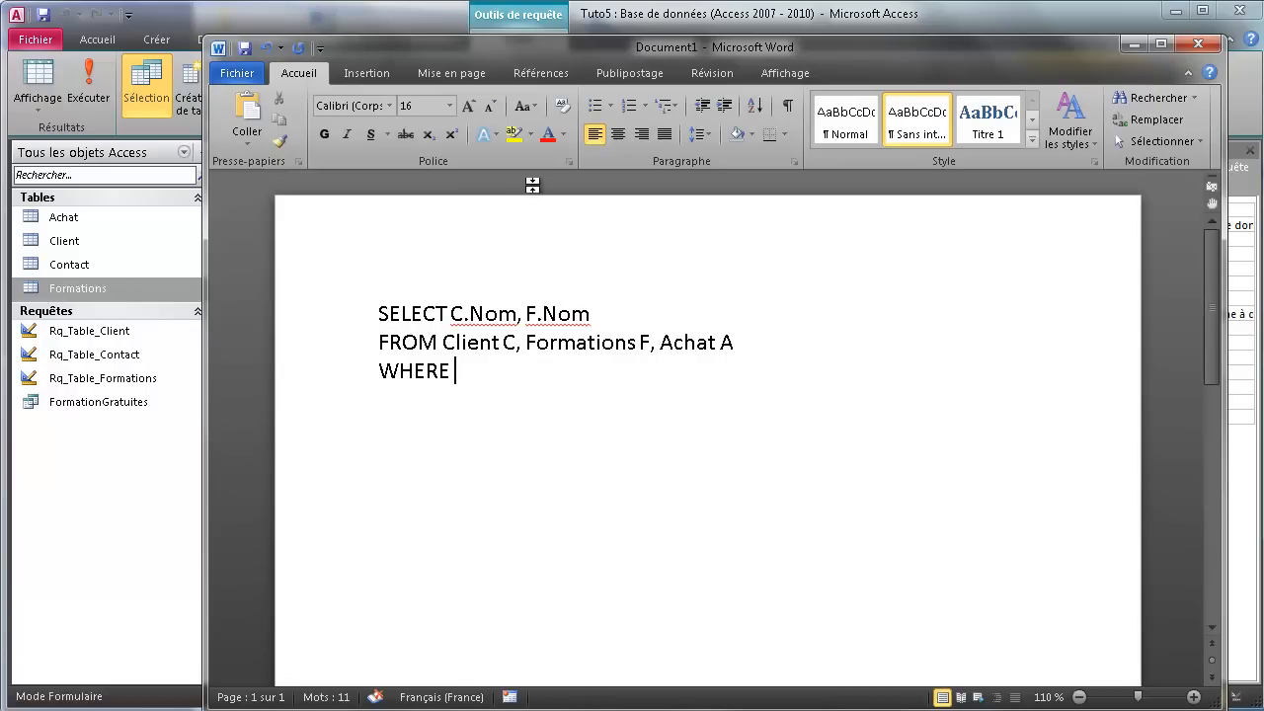
pyautogui.moveTo(460, 48); pyautogui.dragTo(930, 73)
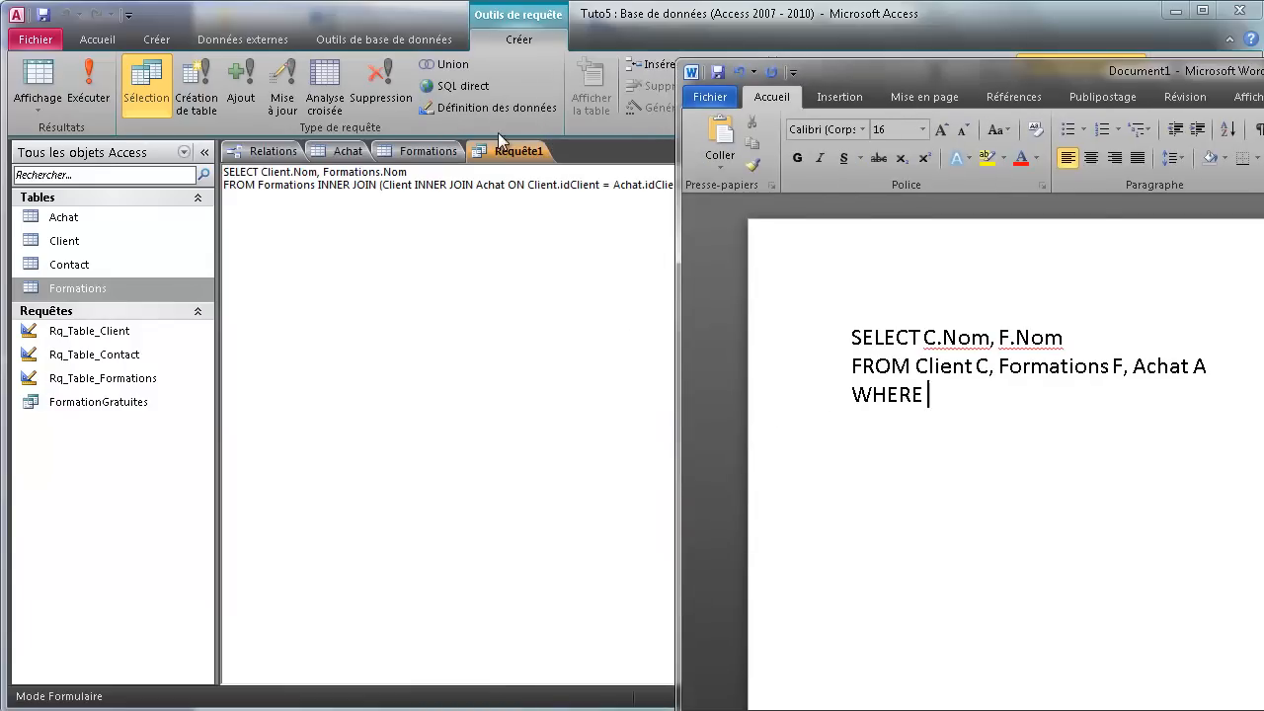
pyautogui.click(264, 151)
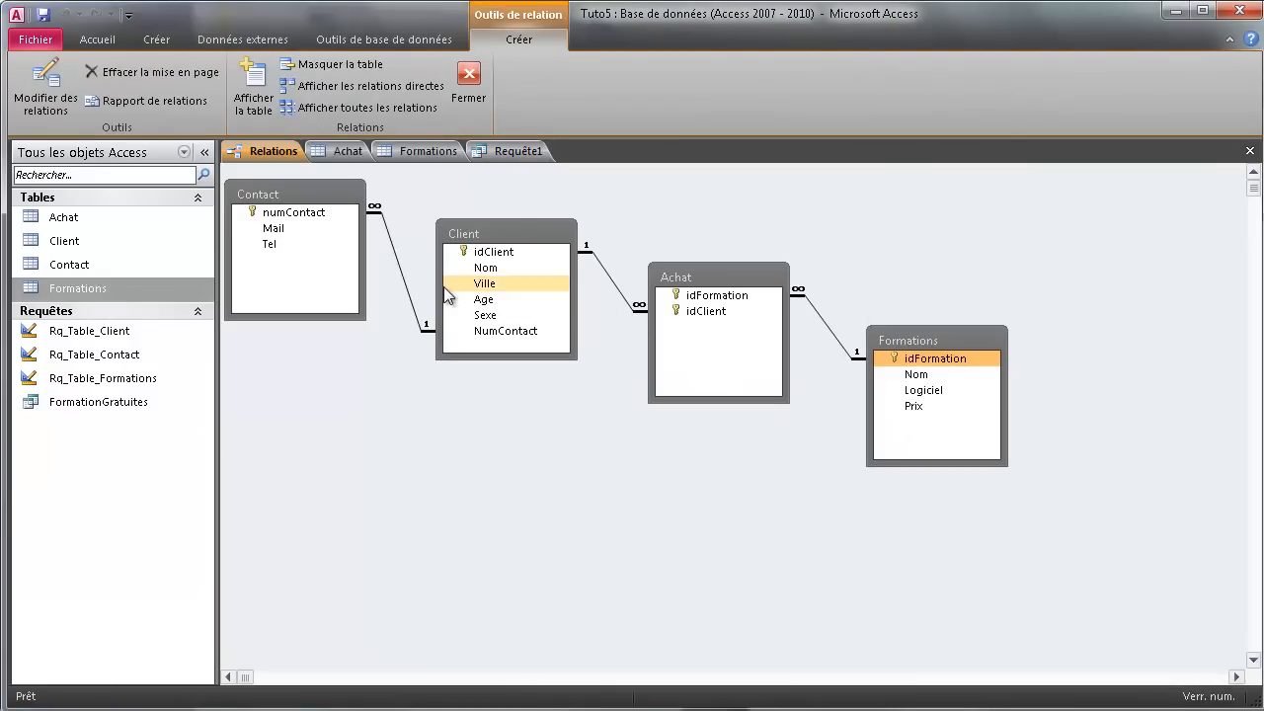
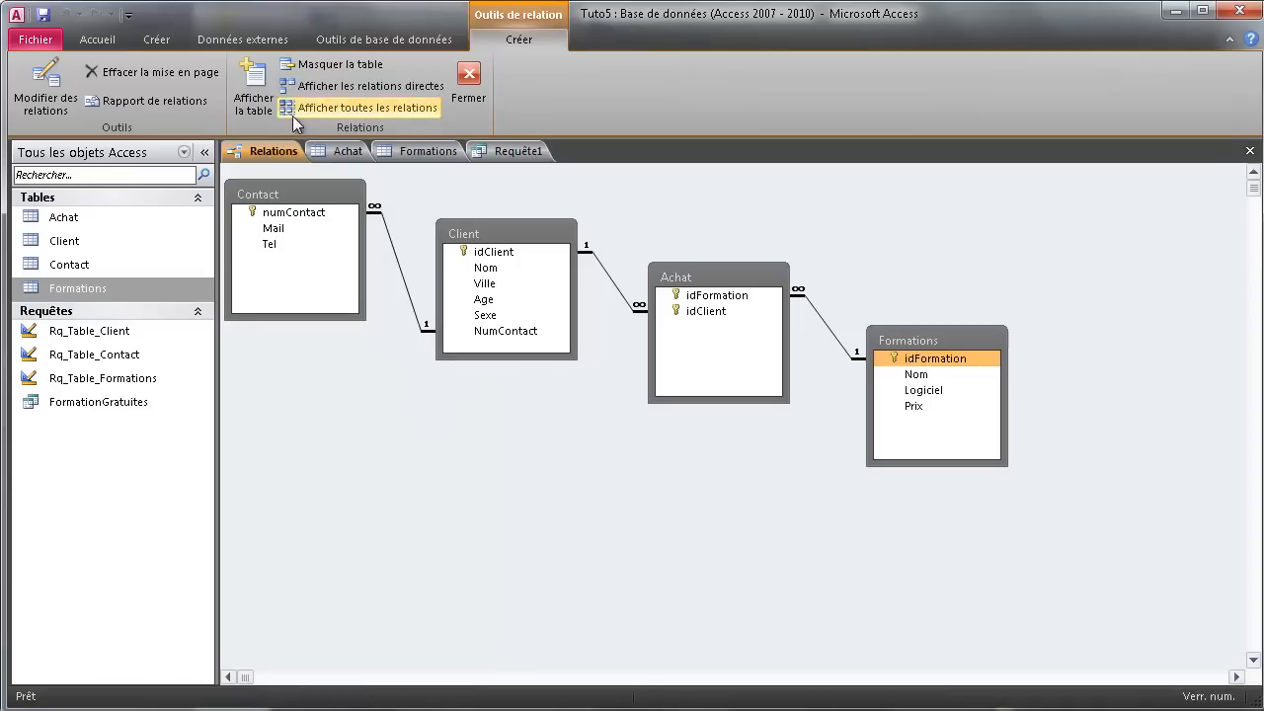
# Close the Requête1 query without saving its changes
pyautogui.rightClick(523, 152)
pyautogui.click(560, 183)
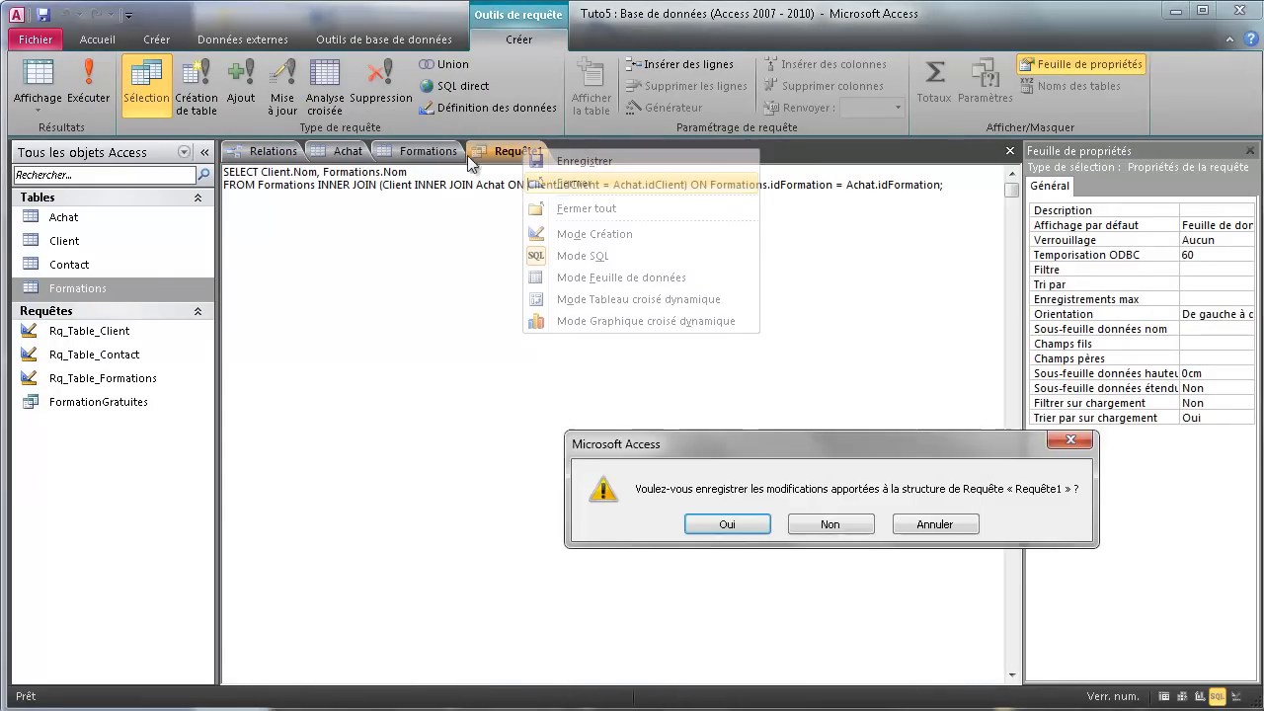
pyautogui.click(803, 524)
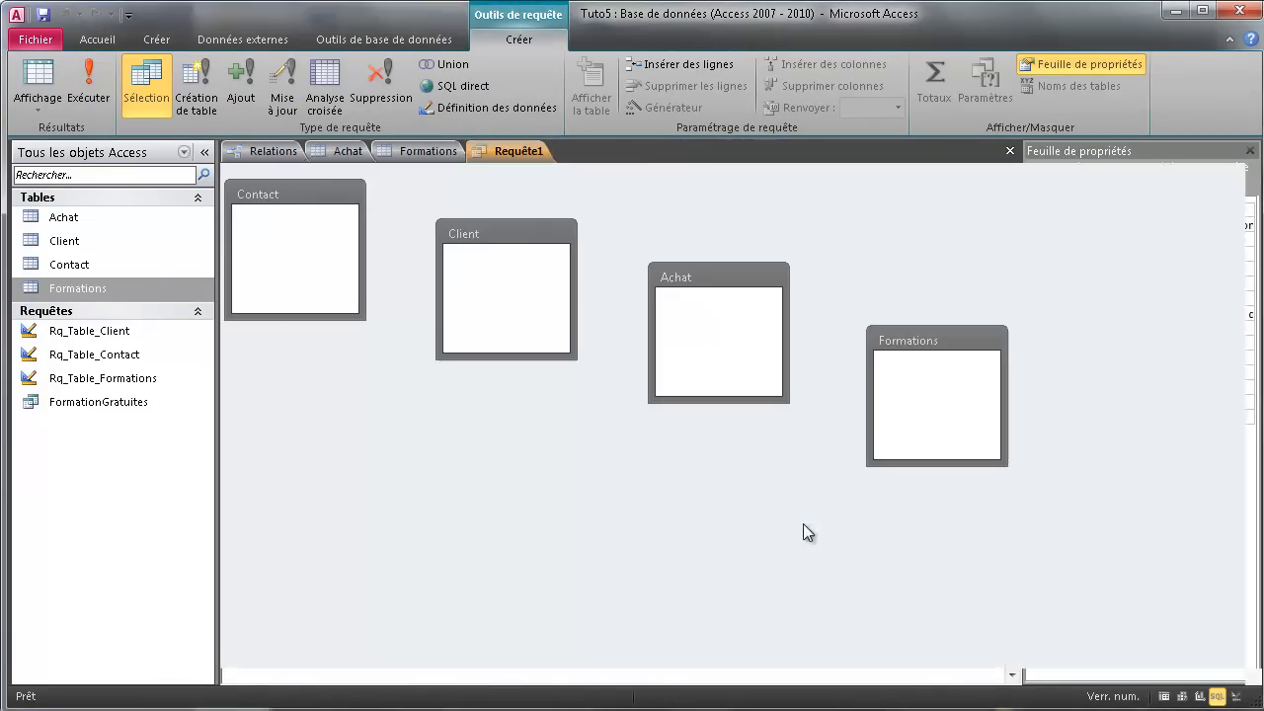
# Create and run the SQL query "SELECT C.Nom, F.Nom FROM Client C, Formations F, Achat A WHERE C.idClient = A.idClient AND A.idFormation = F.idFormation ;"
pyautogui.click(156, 39)
pyautogui.click(341, 110)
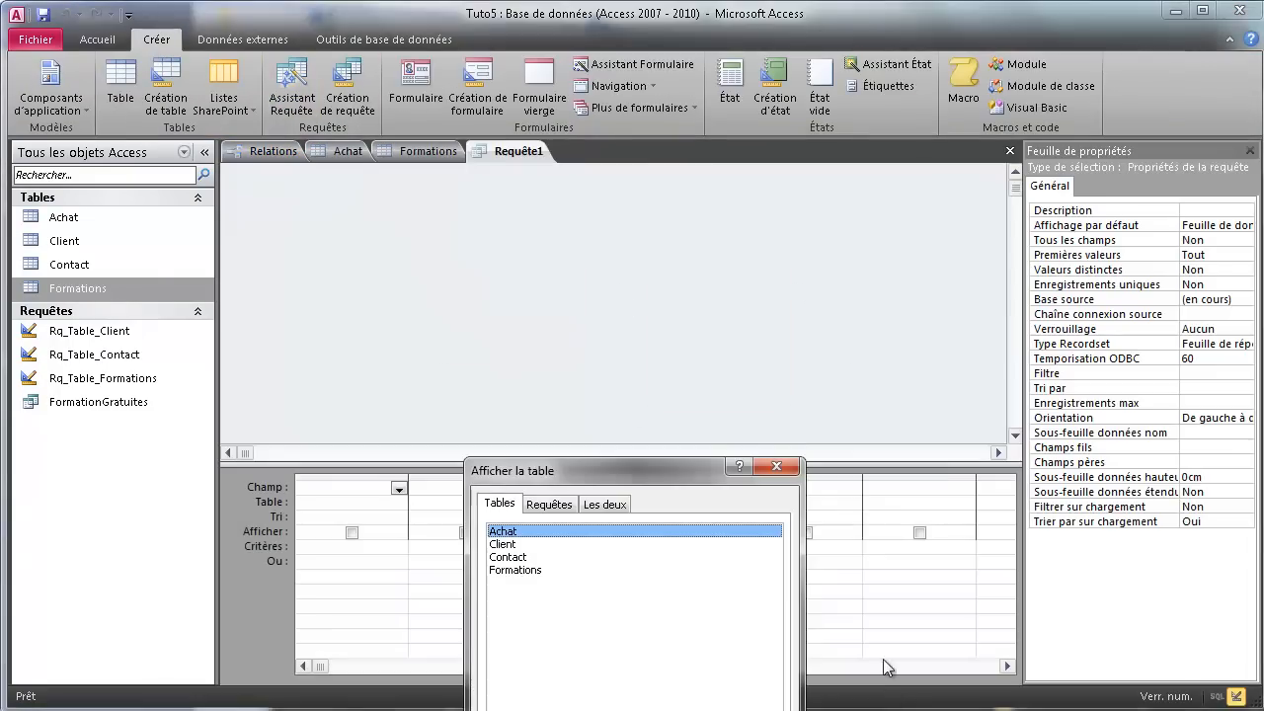
pyautogui.press('Escape')
pyautogui.click(43, 77)
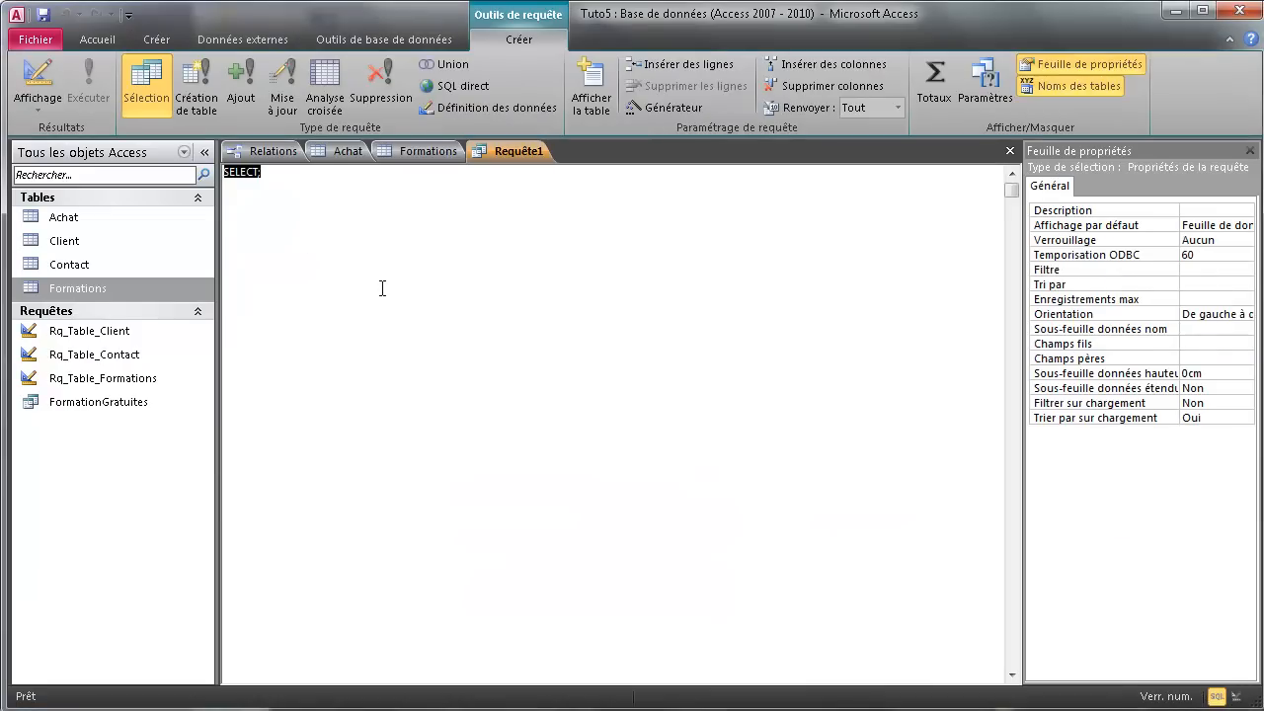
pyautogui.write('SELECT C.Nom, F.Nom FROM Client C, Formations F, Achat A WHERE C.idClient = A.idClient AND A.idFormation = F.idFormation ;')
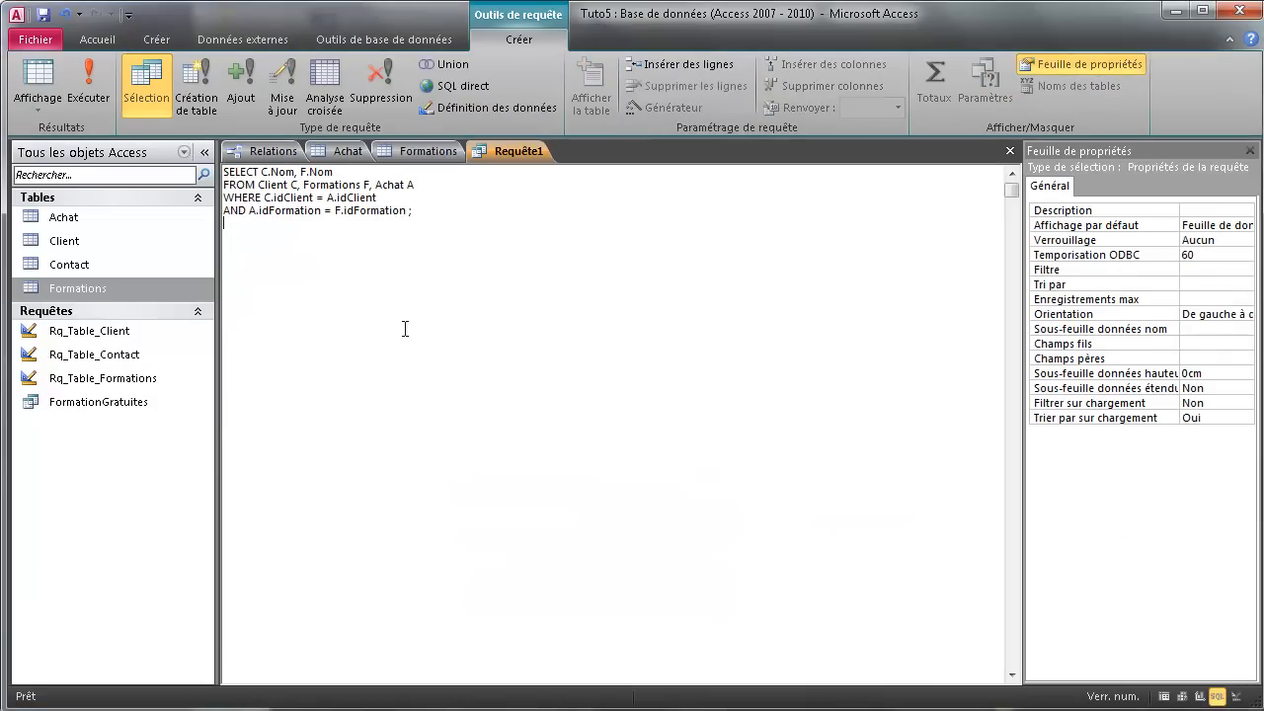
pyautogui.click(91, 83)
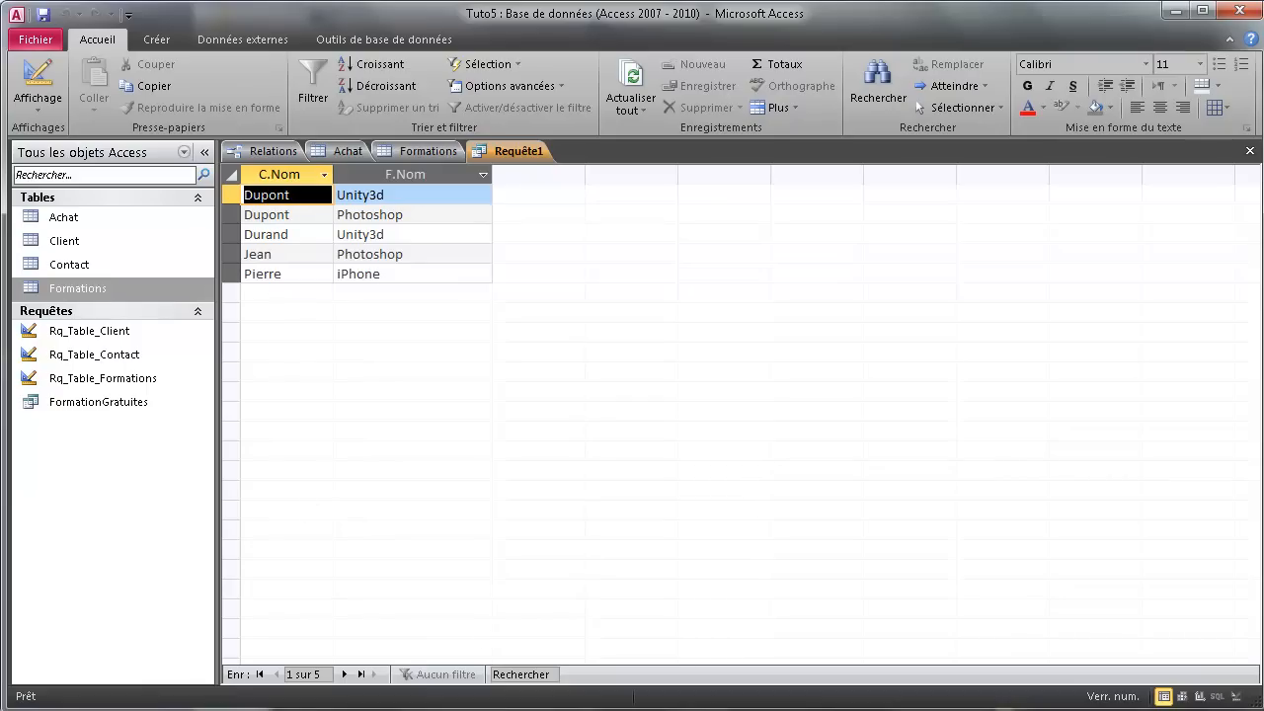
# Switch to Word and review the statement's aliased FROM tables and the idClient and idFormation join conditions
pyautogui.hotkey('alt', 'Tab')
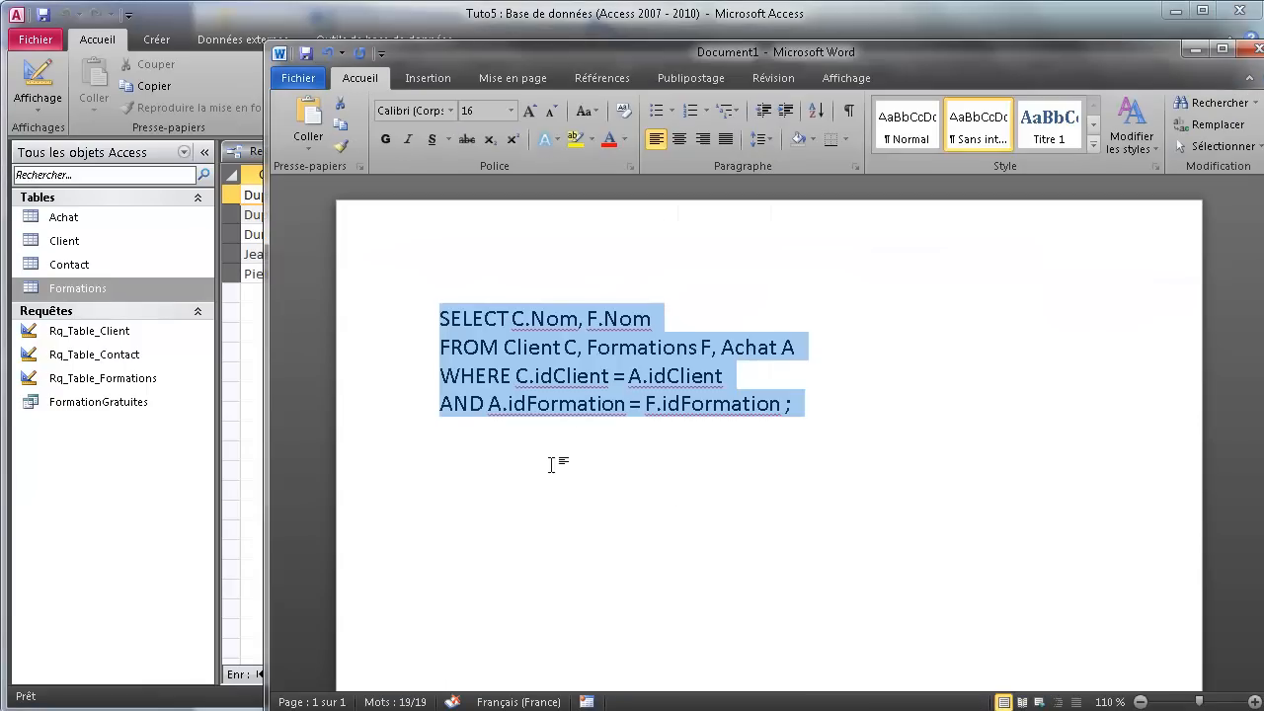
pyautogui.click(550, 405)
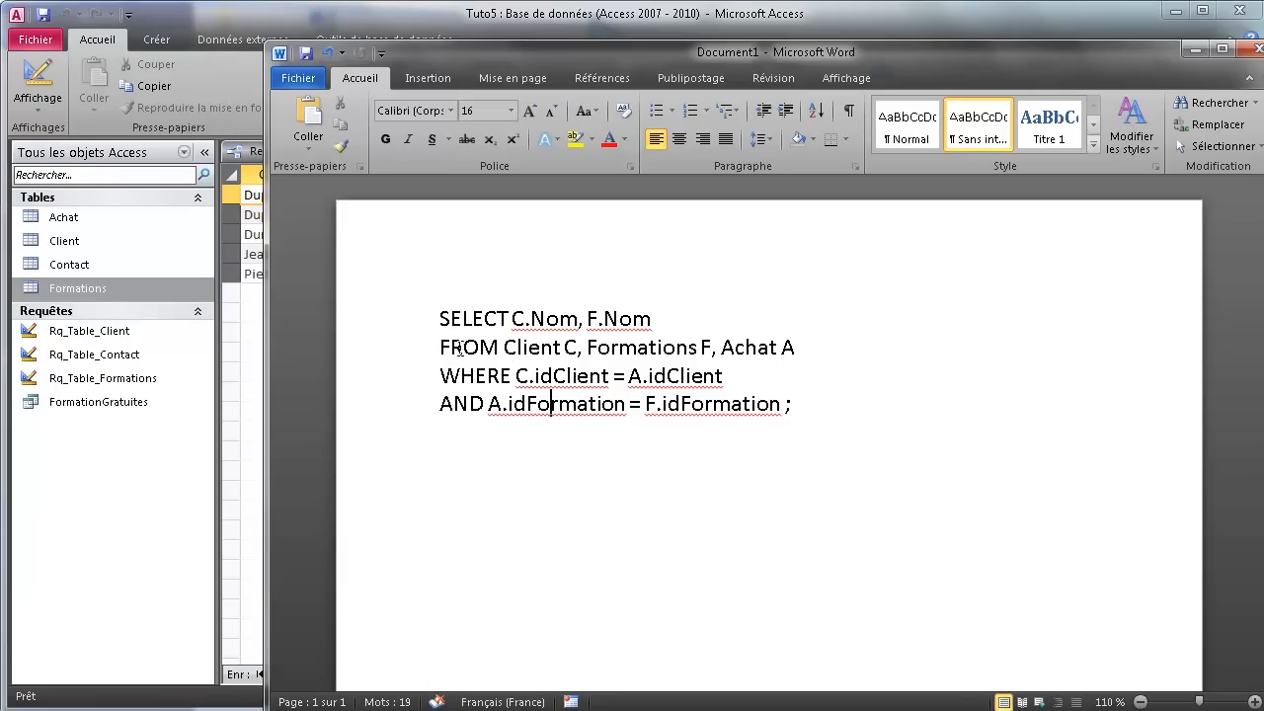
pyautogui.moveTo(454, 348); pyautogui.dragTo(796, 346)
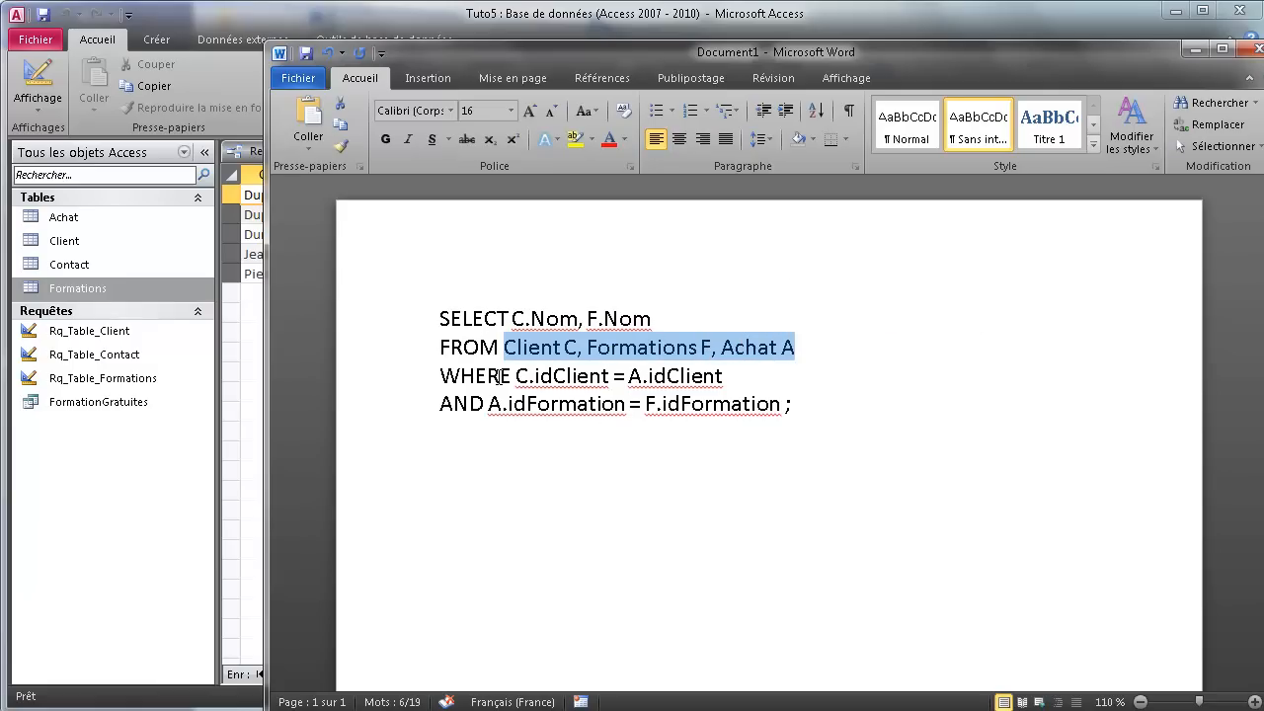
pyautogui.moveTo(470, 376); pyautogui.dragTo(689, 376)
pyautogui.click(667, 376)
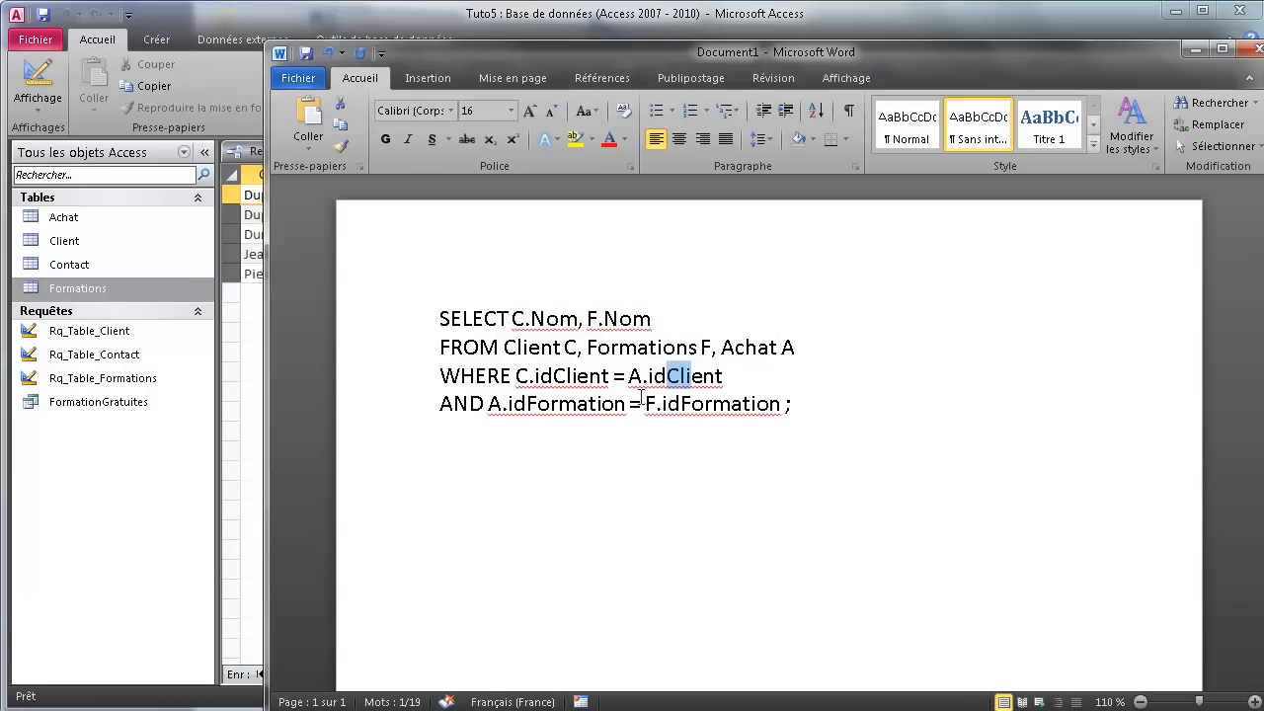
pyautogui.moveTo(526, 404); pyautogui.dragTo(575, 404)
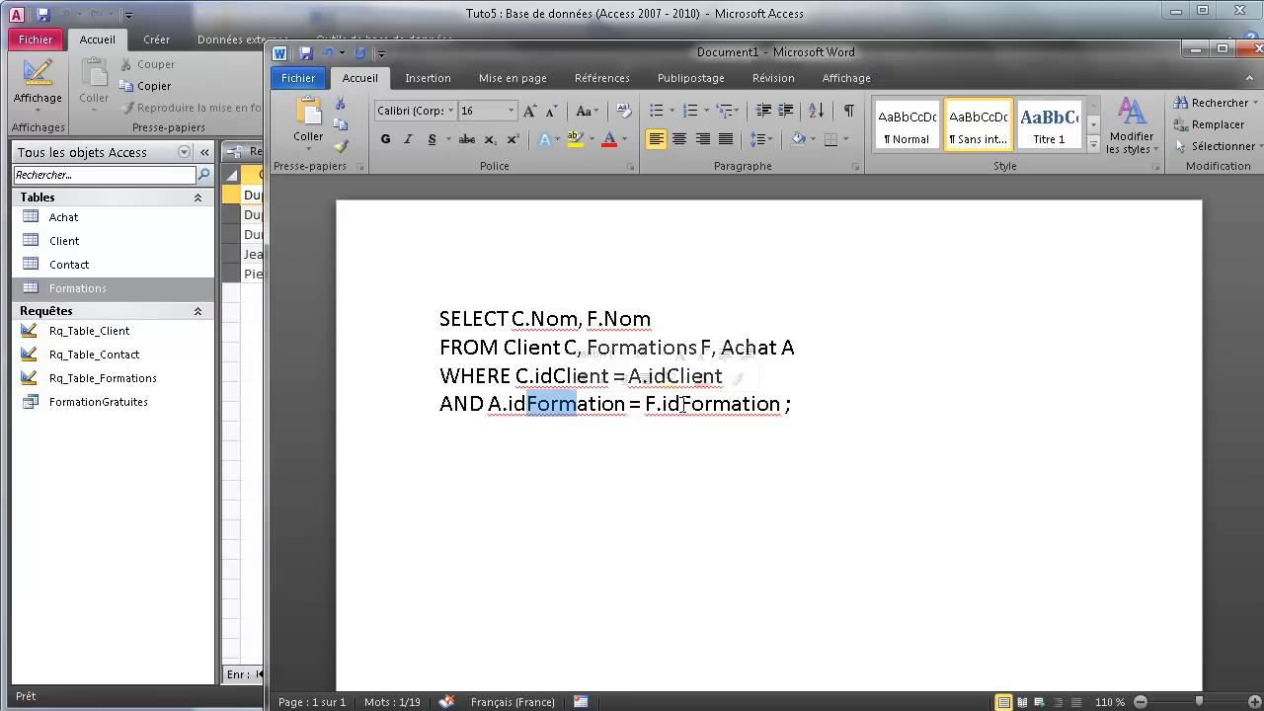
pyautogui.moveTo(667, 404); pyautogui.dragTo(704, 404)
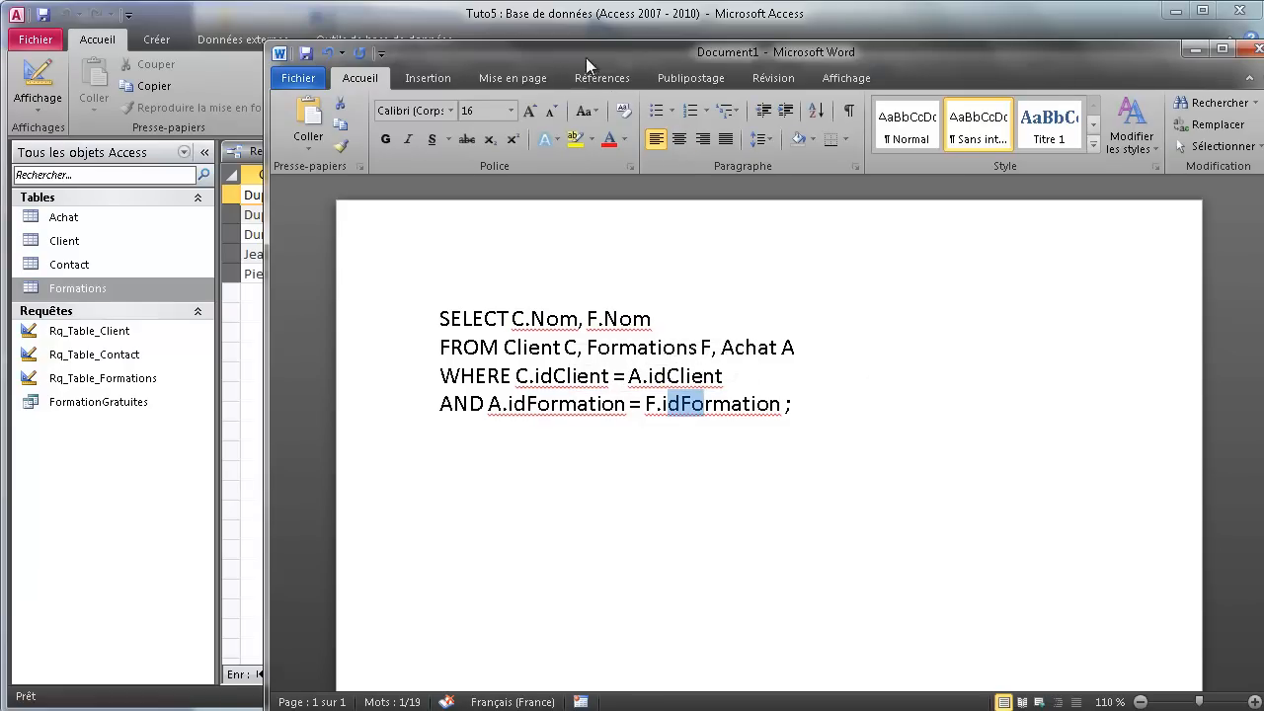
# Switch to Access and examine the relationships diagram for how the Contact table links to Client
pyautogui.moveTo(586, 57); pyautogui.dragTo(1055, 95)
pyautogui.click(267, 154)
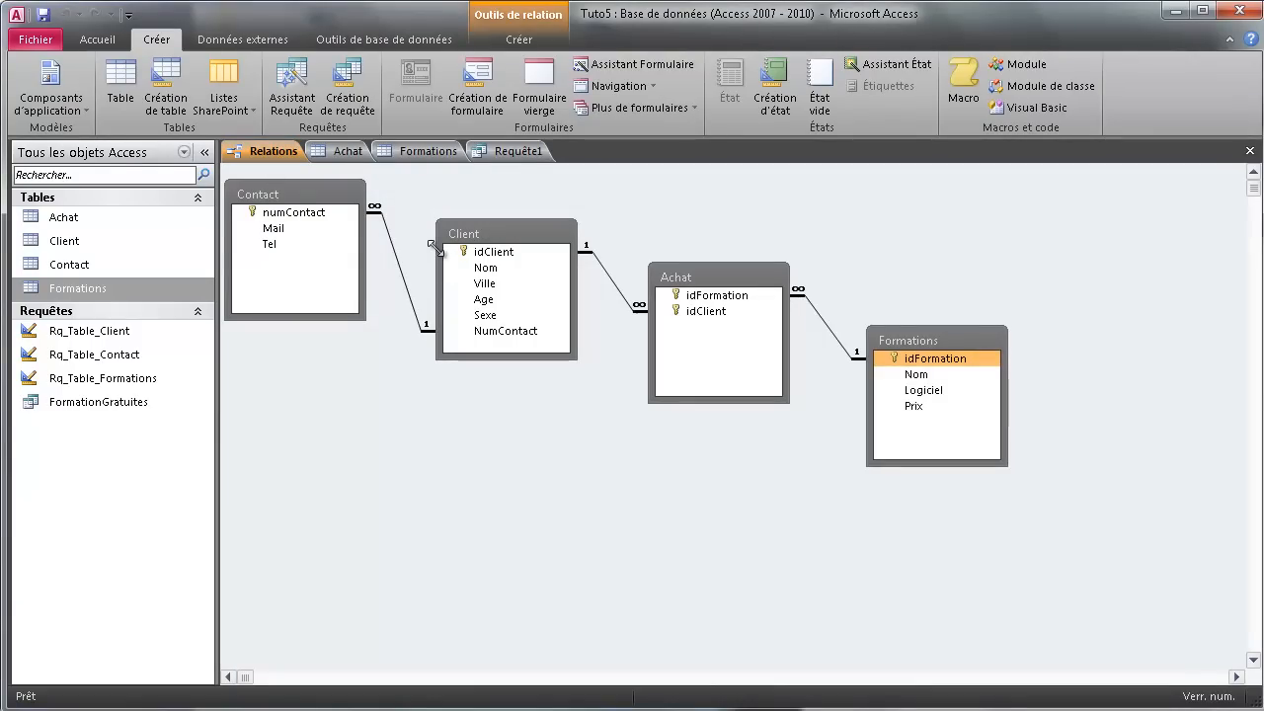
pyautogui.click(279, 217)
pyautogui.click(649, 548)
pyautogui.hotkey('alt', 'Tab')
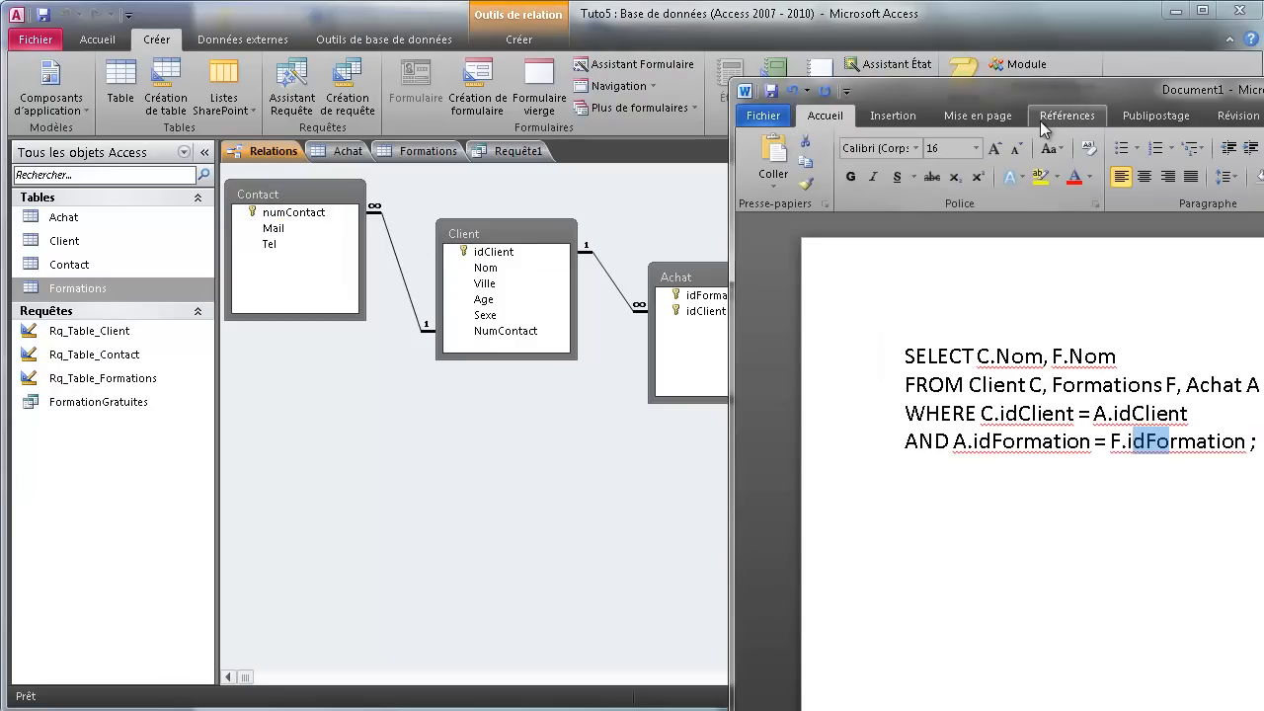
# In Word, add ", Contact CO" to the FROM line after Achat A, and compare the aliases C and CO
pyautogui.moveTo(1043, 89); pyautogui.dragTo(725, 70)
pyautogui.click(953, 363)
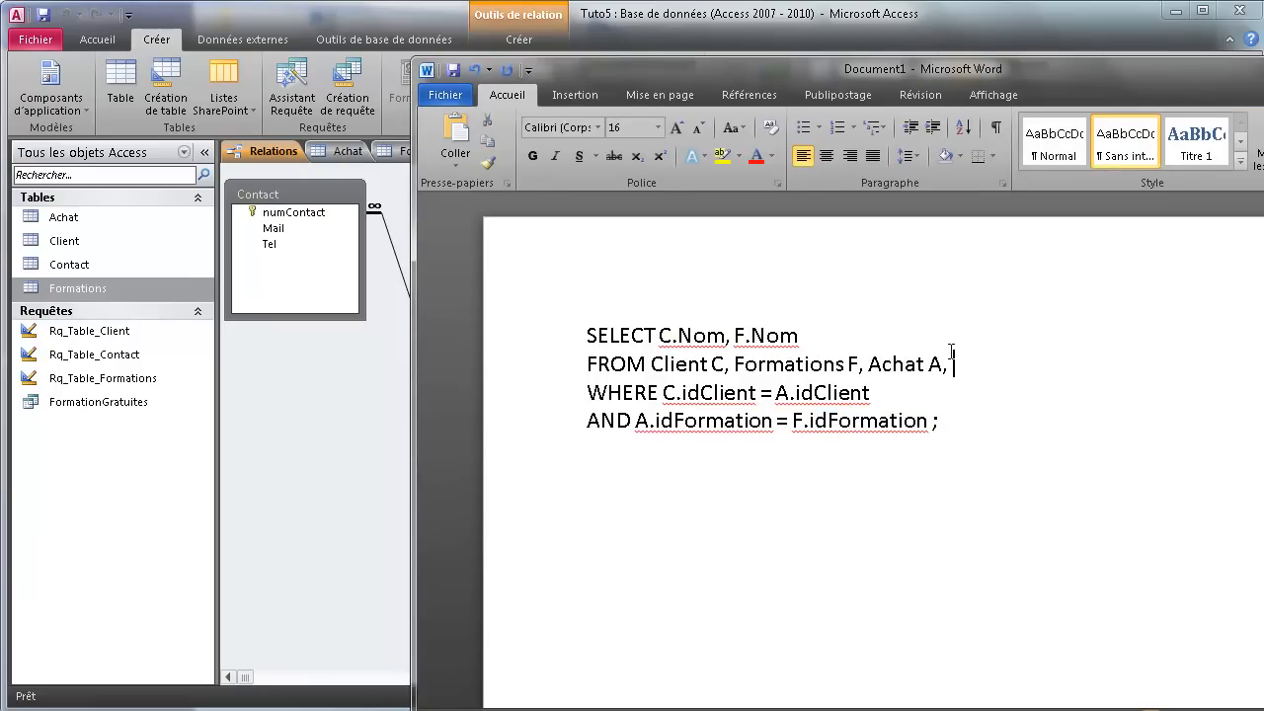
pyautogui.write(', Contact Co')
pyautogui.press('BackSpace')
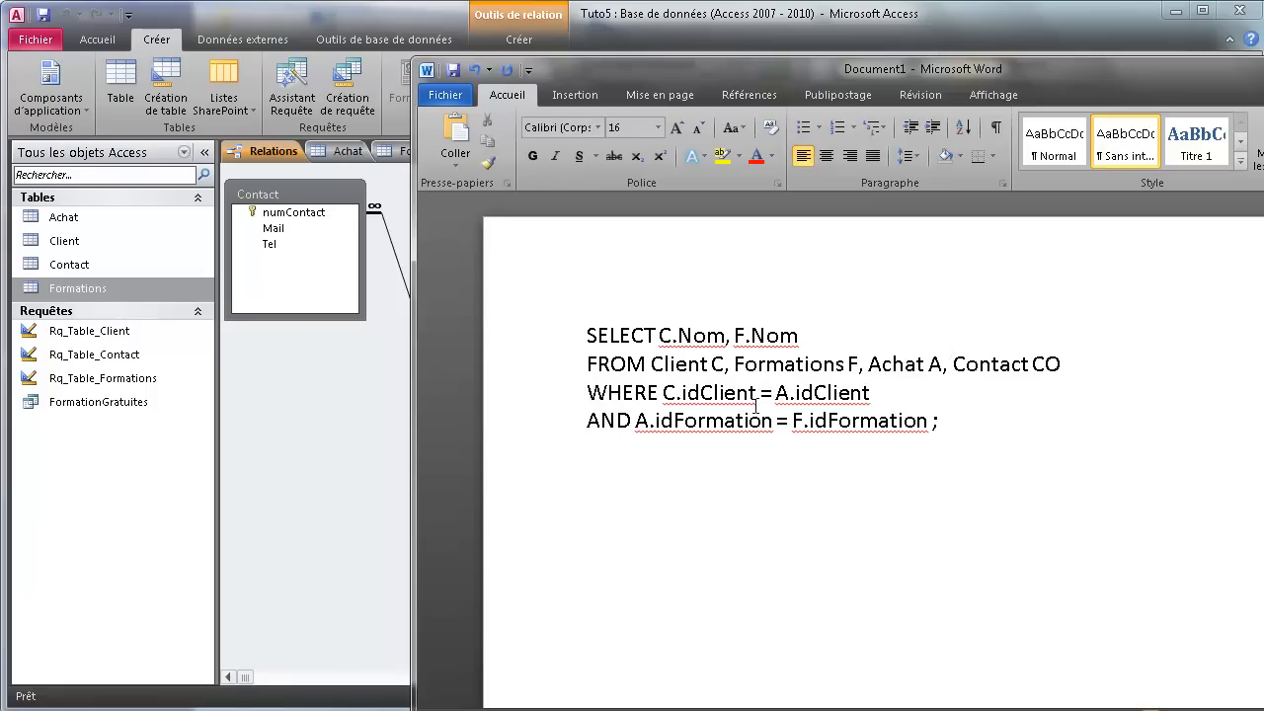
pyautogui.moveTo(728, 367); pyautogui.dragTo(708, 367)
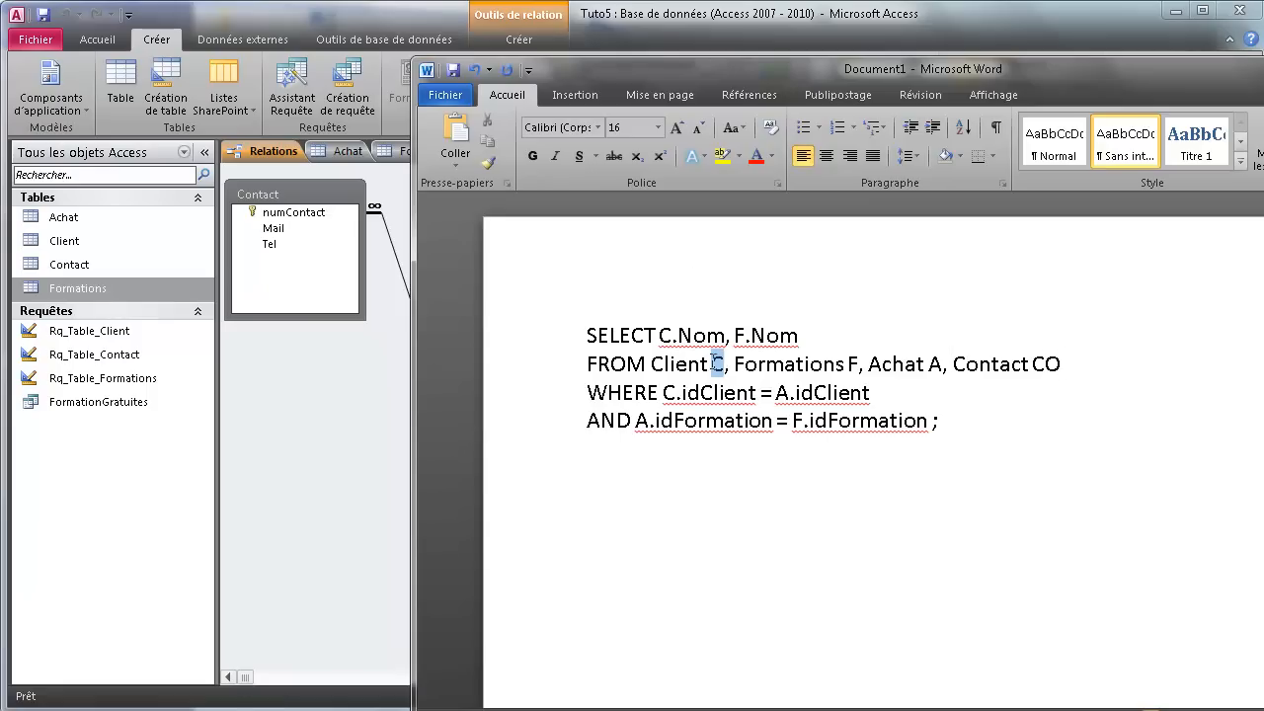
pyautogui.moveTo(1062, 364); pyautogui.dragTo(1036, 365)
pyautogui.click(1069, 366)
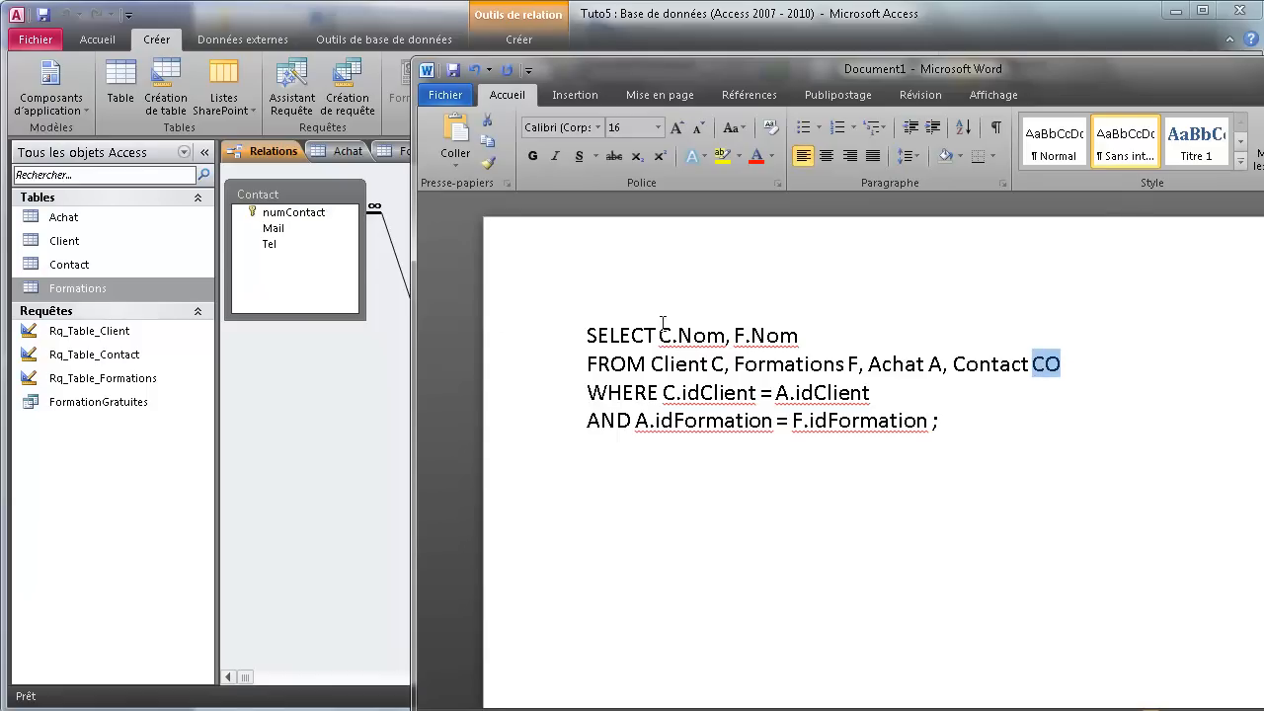
# Switch to Access and save the Requête1 query as Rq_Client_Formations
pyautogui.moveTo(604, 77); pyautogui.dragTo(860, 143)
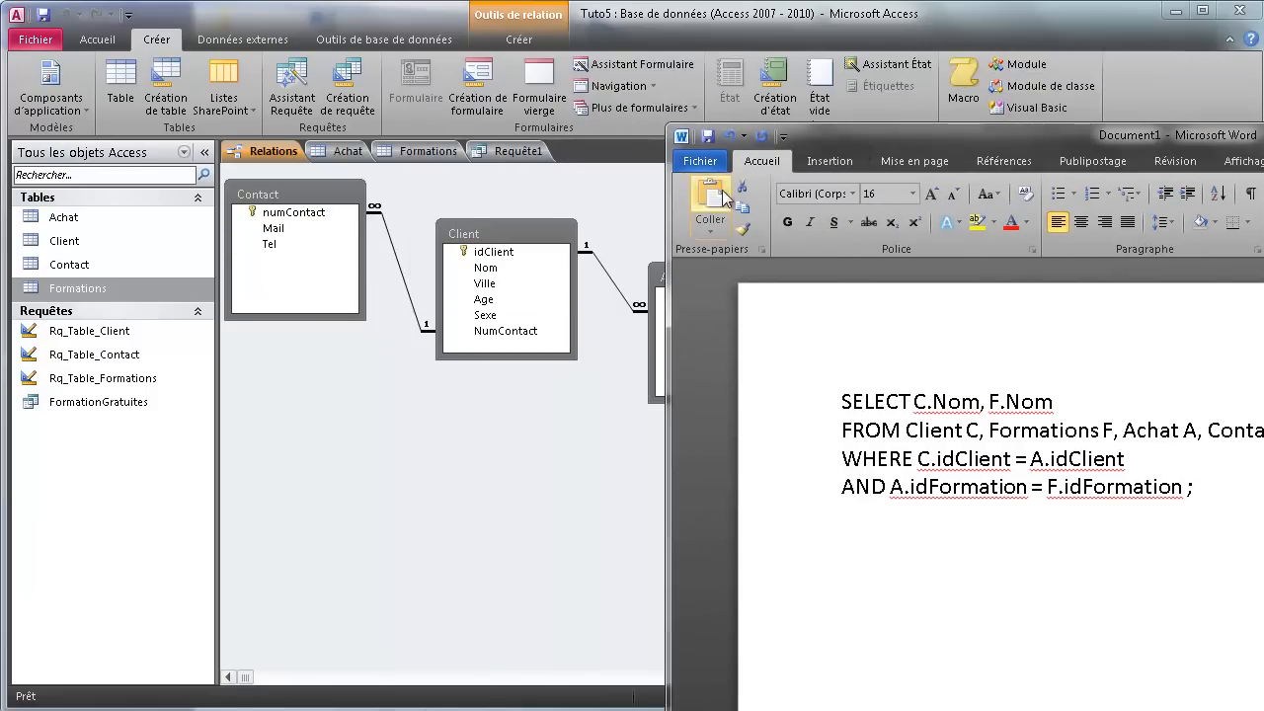
pyautogui.click(497, 387)
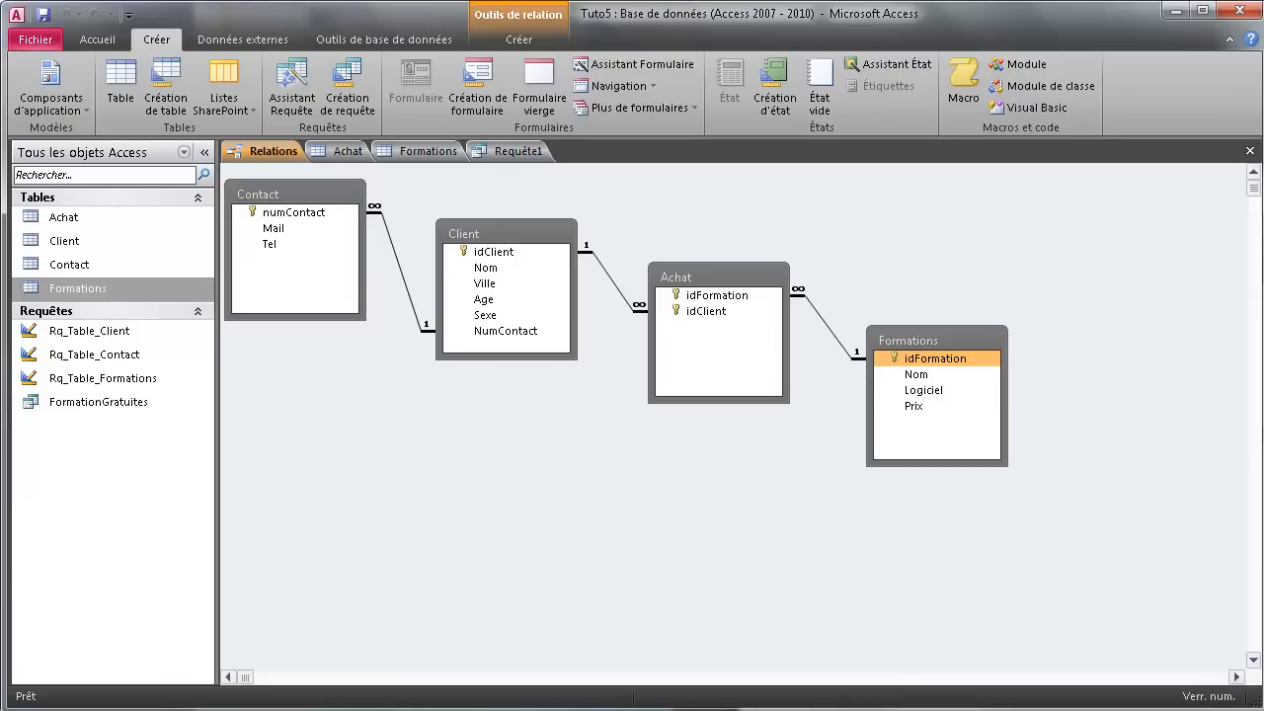
pyautogui.click(484, 153)
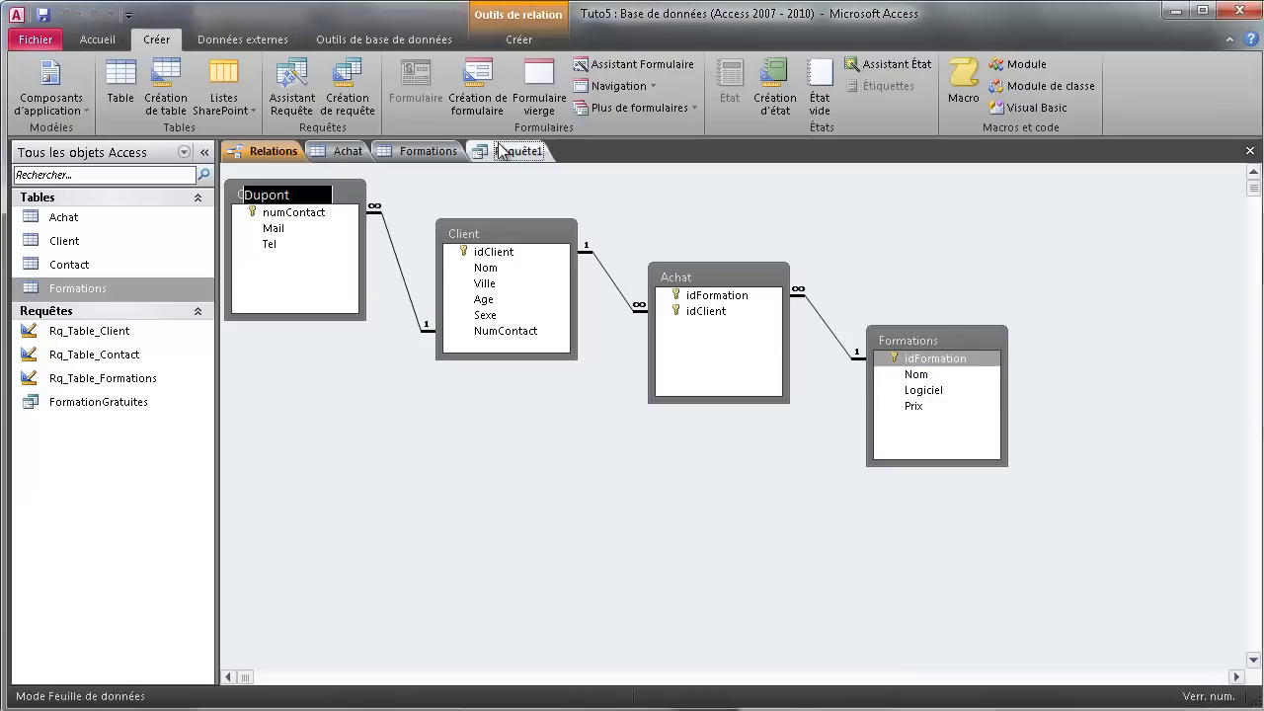
pyautogui.rightClick(504, 150)
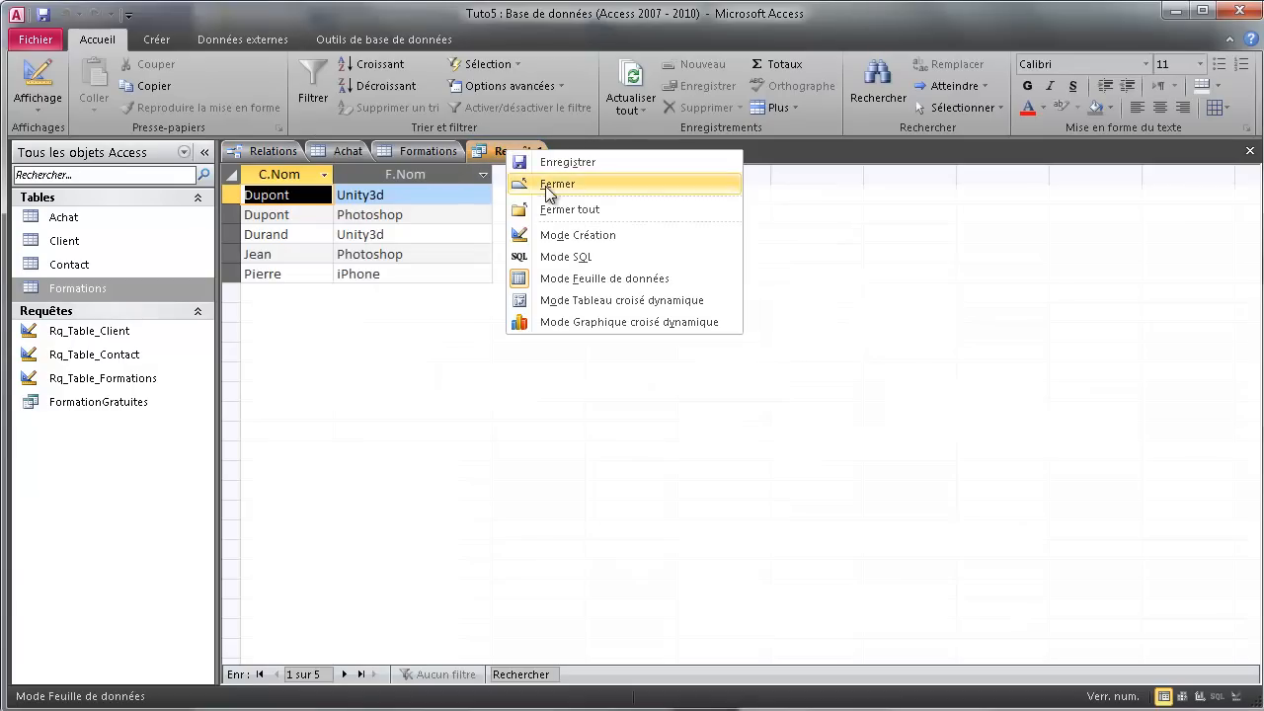
pyautogui.click(552, 163)
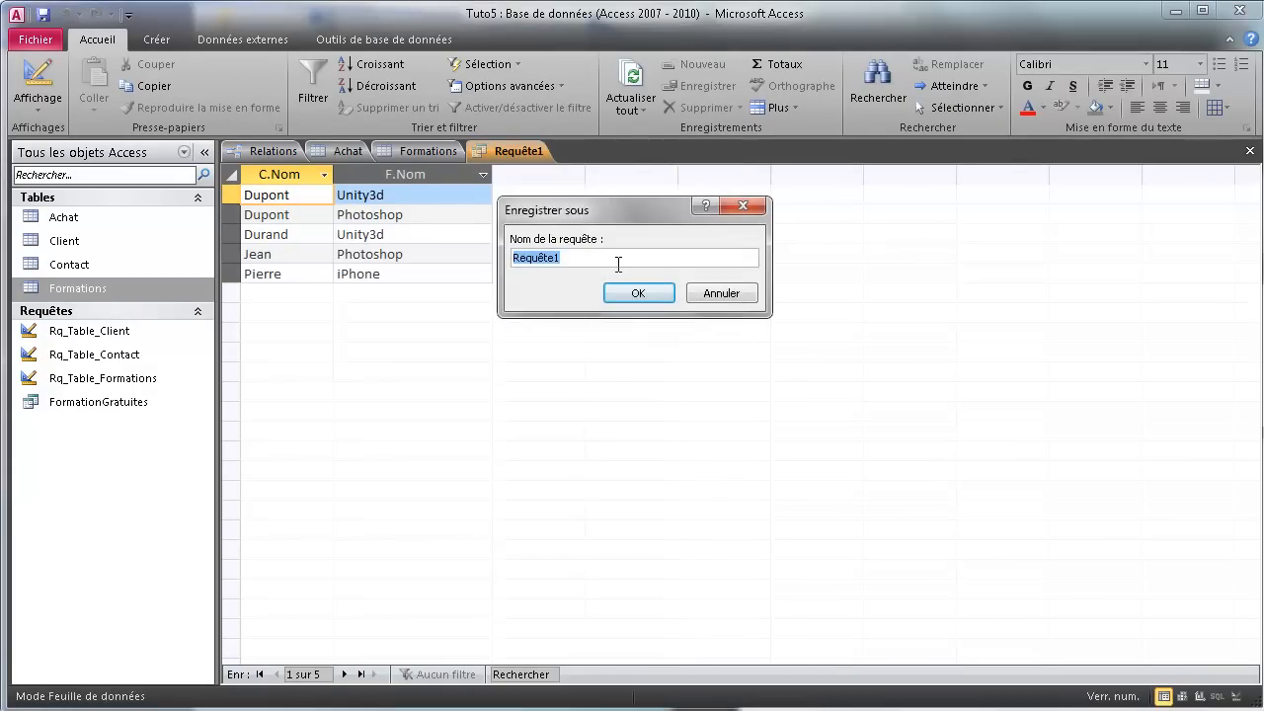
pyautogui.write('RQ')
pyautogui.write('_Client_Formations')
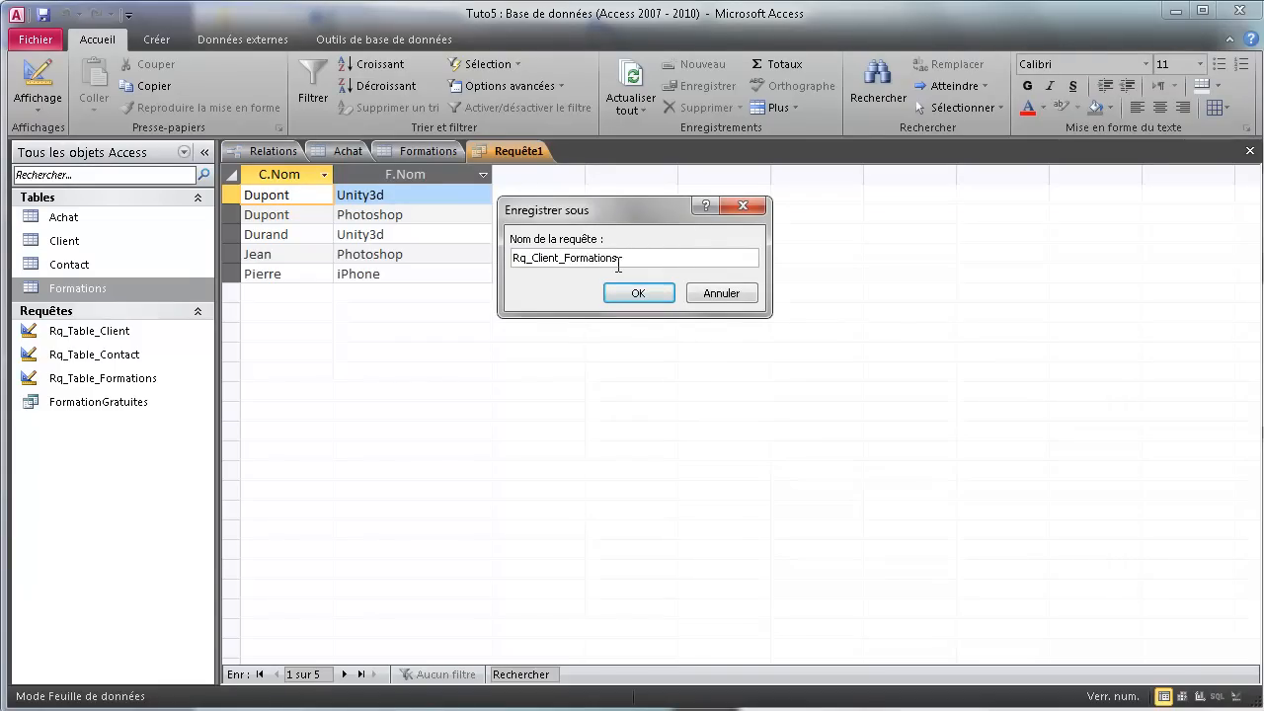
pyautogui.click(637, 293)
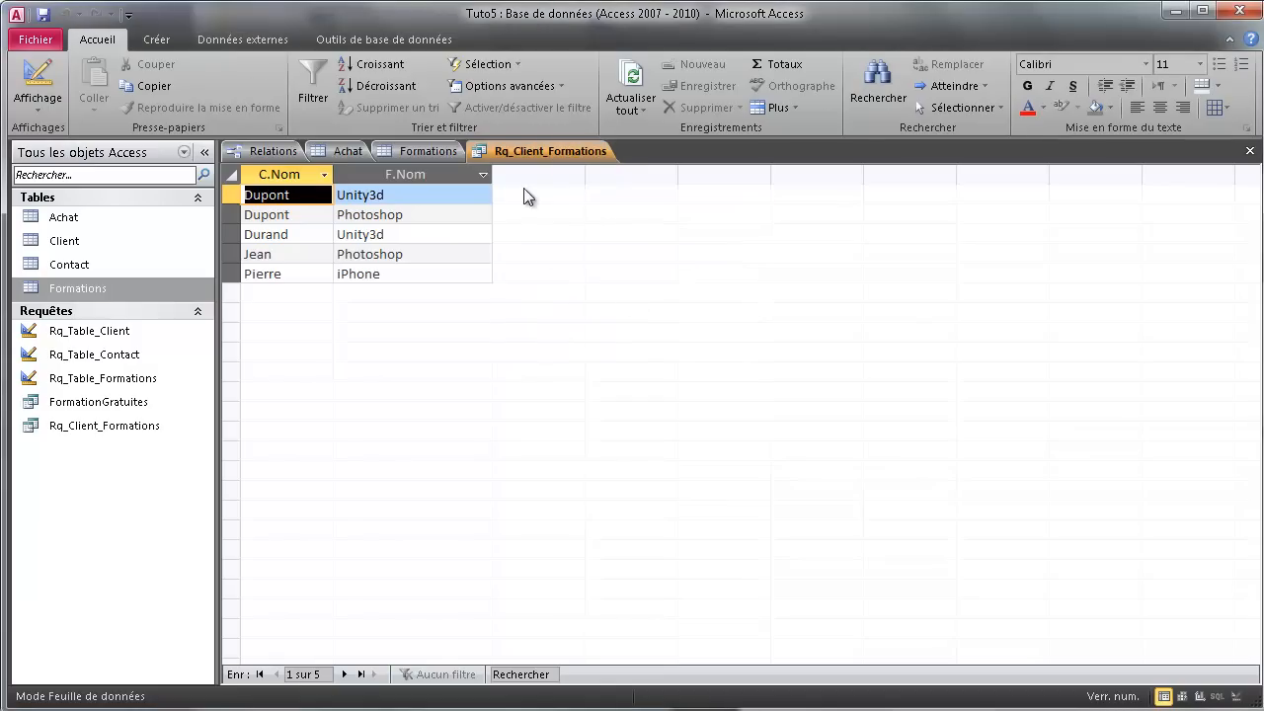
# Create a new query in SQL view with "SELECT * FROM Client" and run it
pyautogui.click(153, 39)
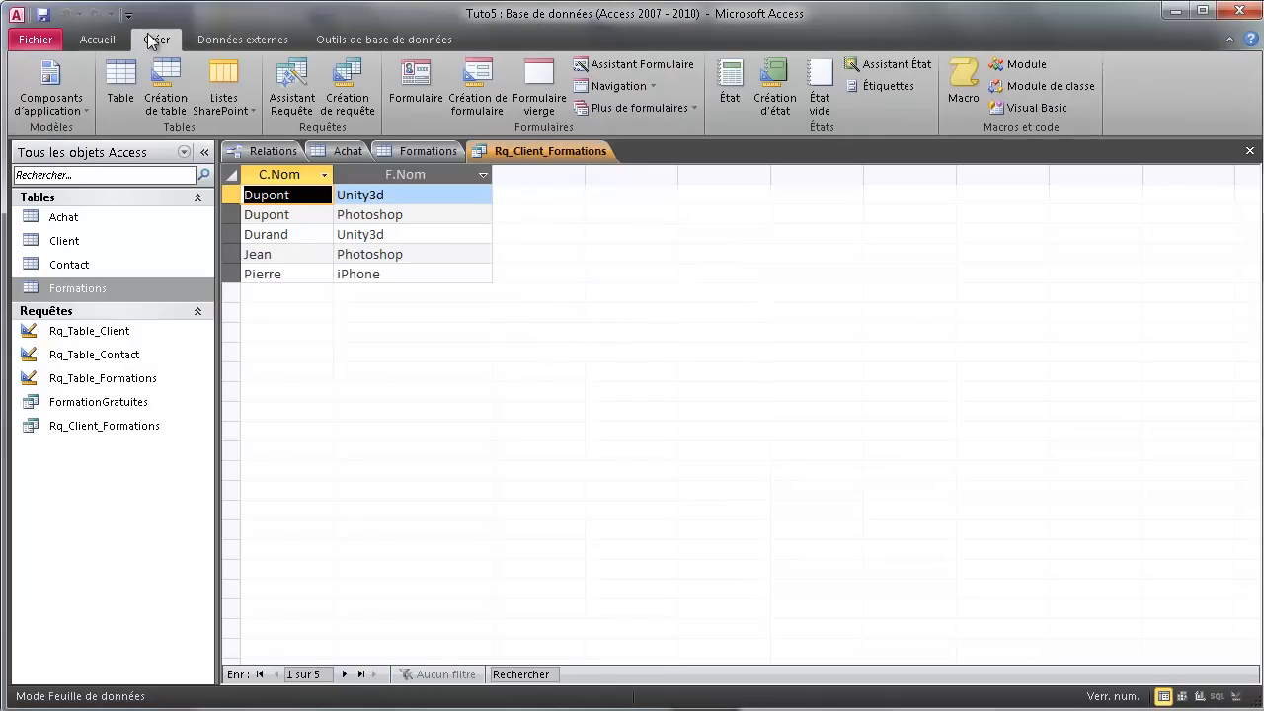
pyautogui.click(350, 86)
pyautogui.click(705, 691)
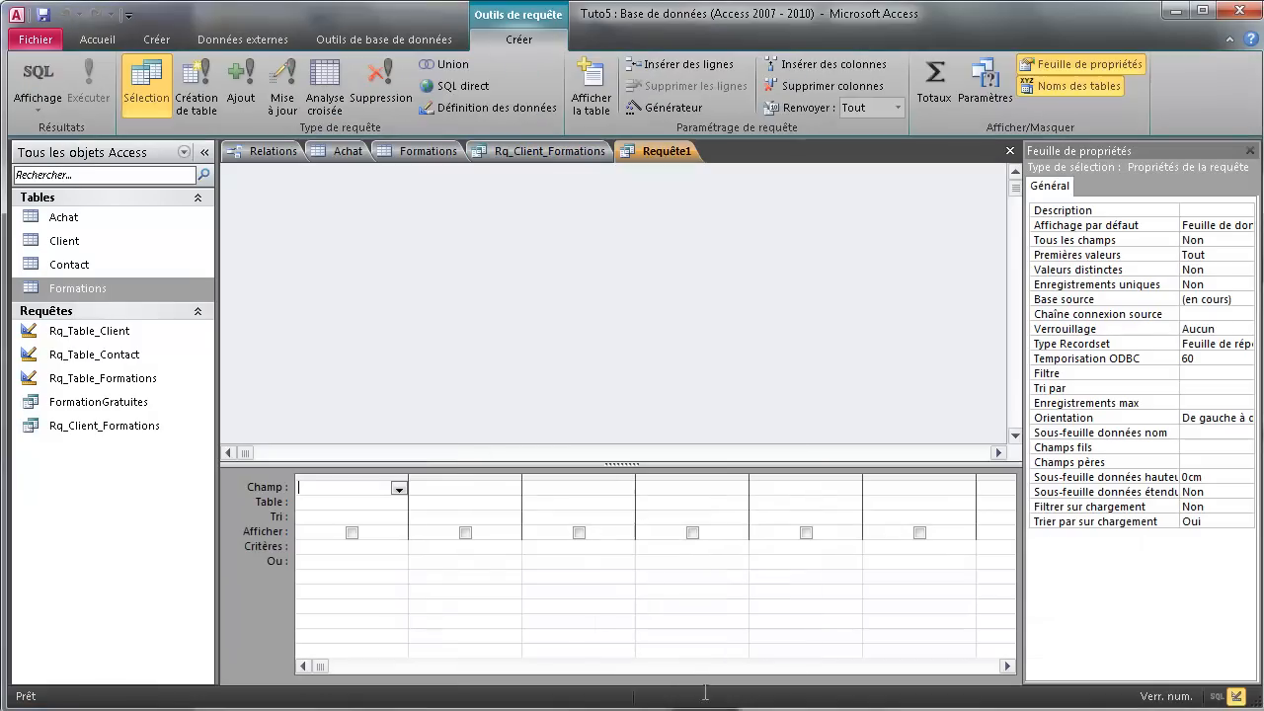
pyautogui.click(40, 77)
pyautogui.click(358, 196)
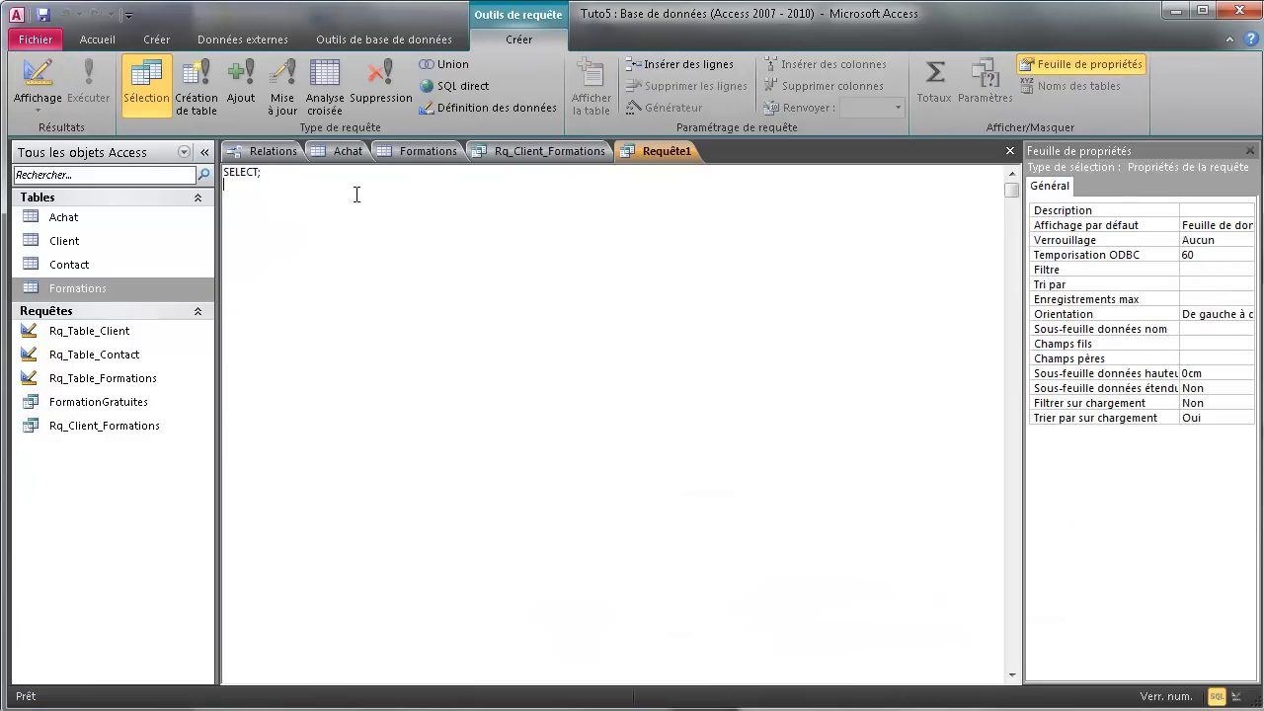
pyautogui.press('BackSpace')
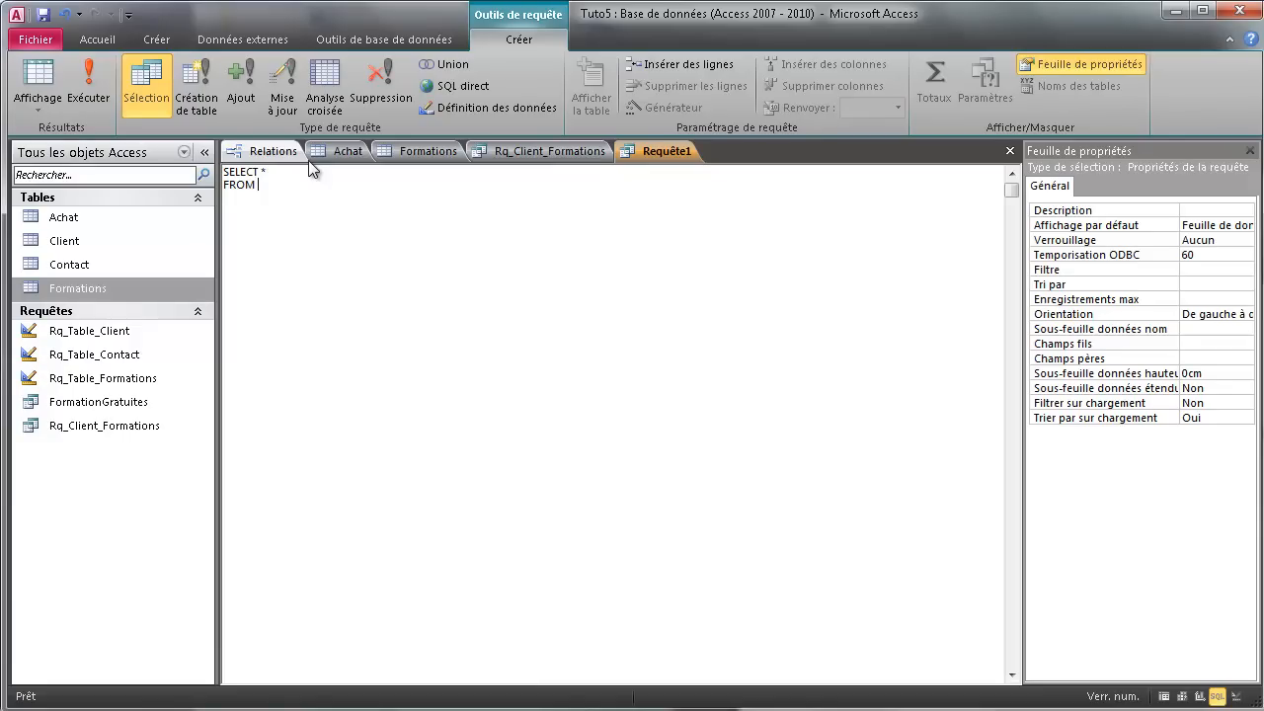
pyautogui.write('Client')
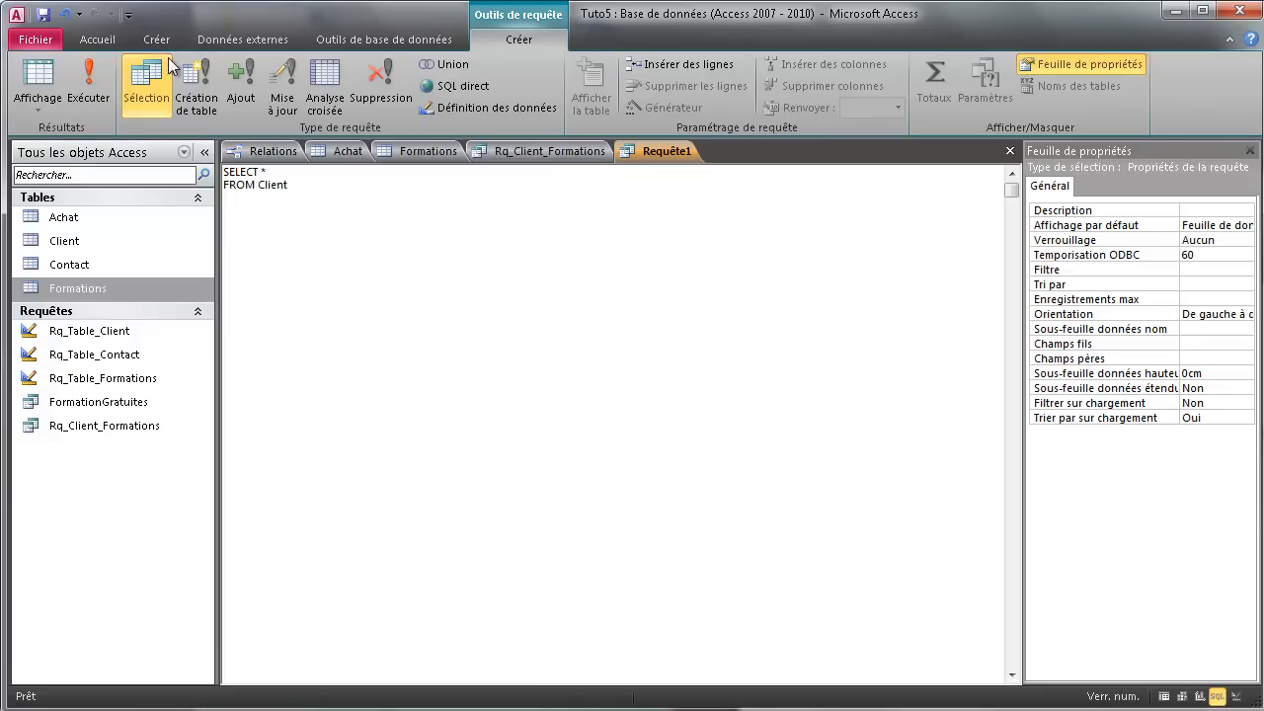
pyautogui.click(88, 84)
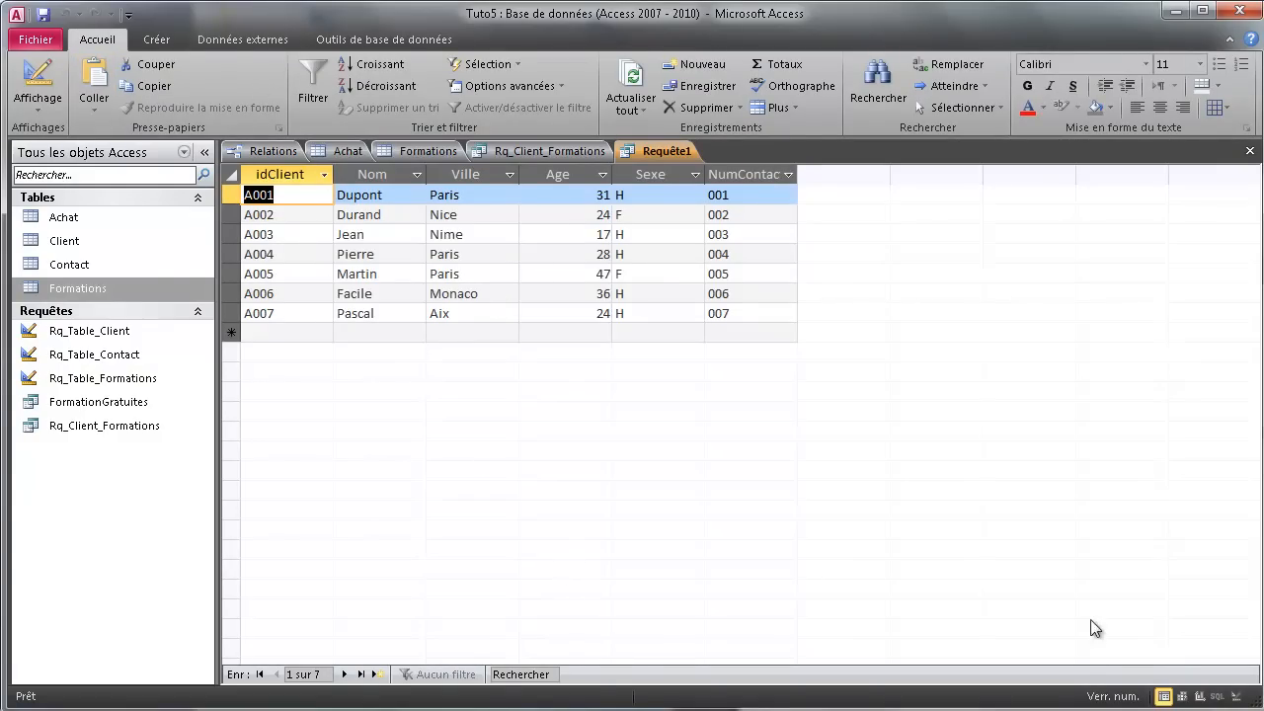
# Add the condition WHERE Ville = "Paris" to the Client query's SQL and rerun it
pyautogui.click(1218, 697)
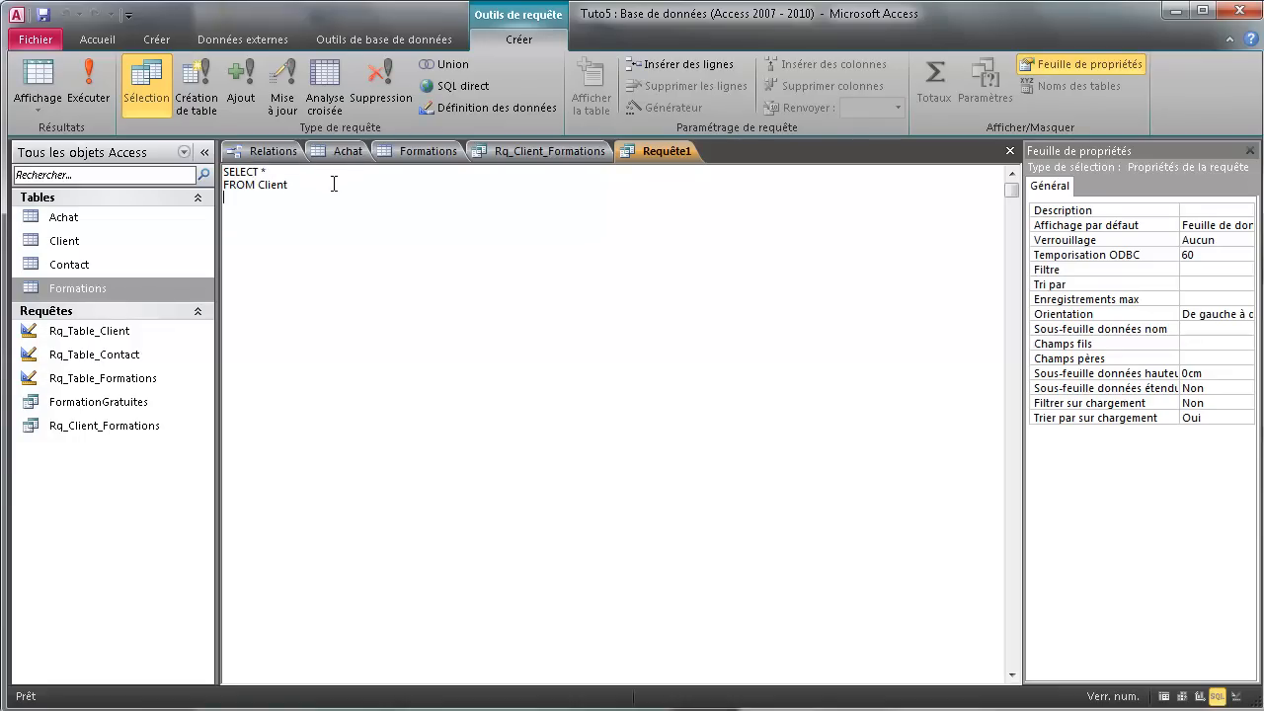
pyautogui.write('WHERE Ville = "Paris')
pyautogui.click(89, 83)
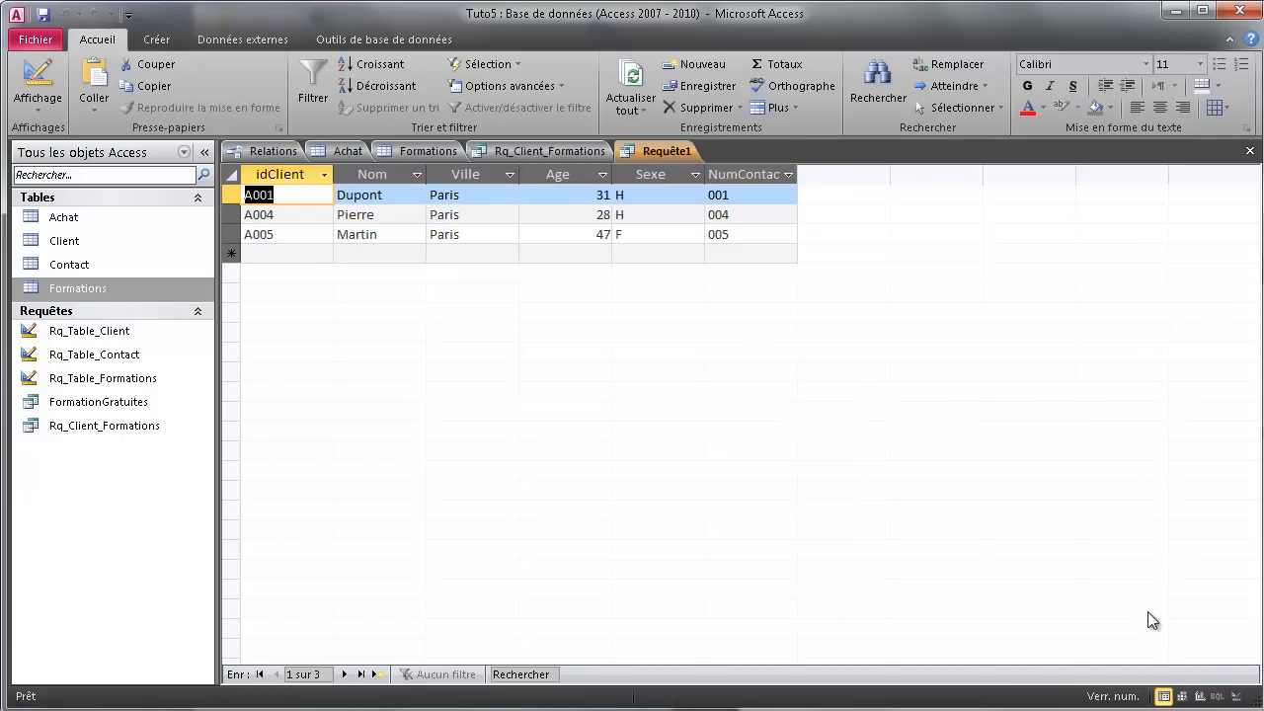
# Close the Requête1 query without saving it, and close Rq_Client_Formations
pyautogui.rightClick(652, 158)
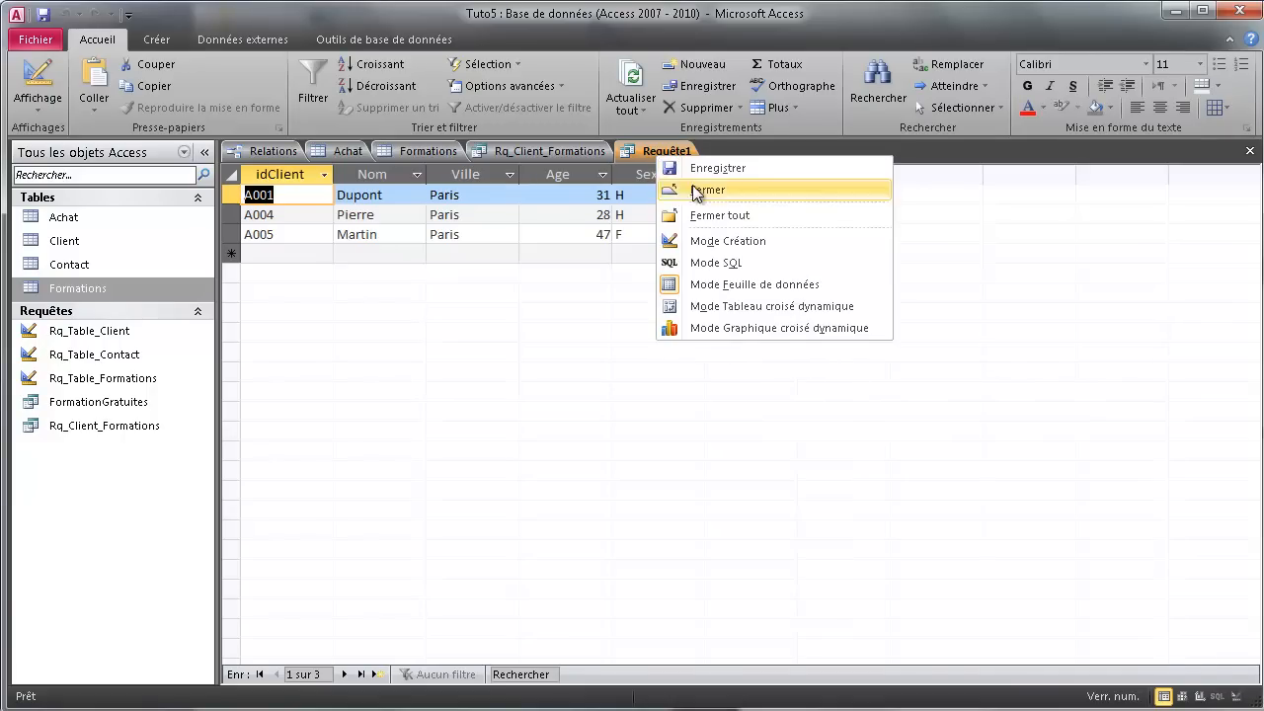
pyautogui.click(667, 269)
pyautogui.click(830, 525)
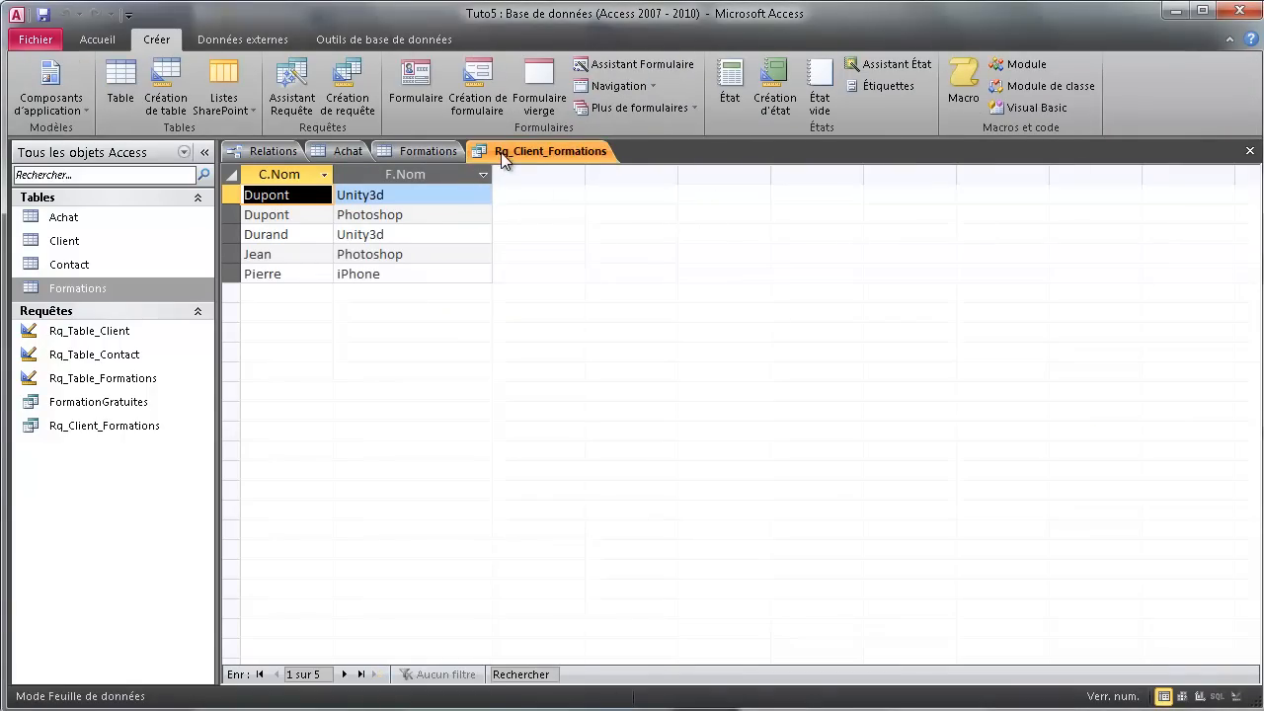
pyautogui.rightClick(533, 150)
pyautogui.click(559, 188)
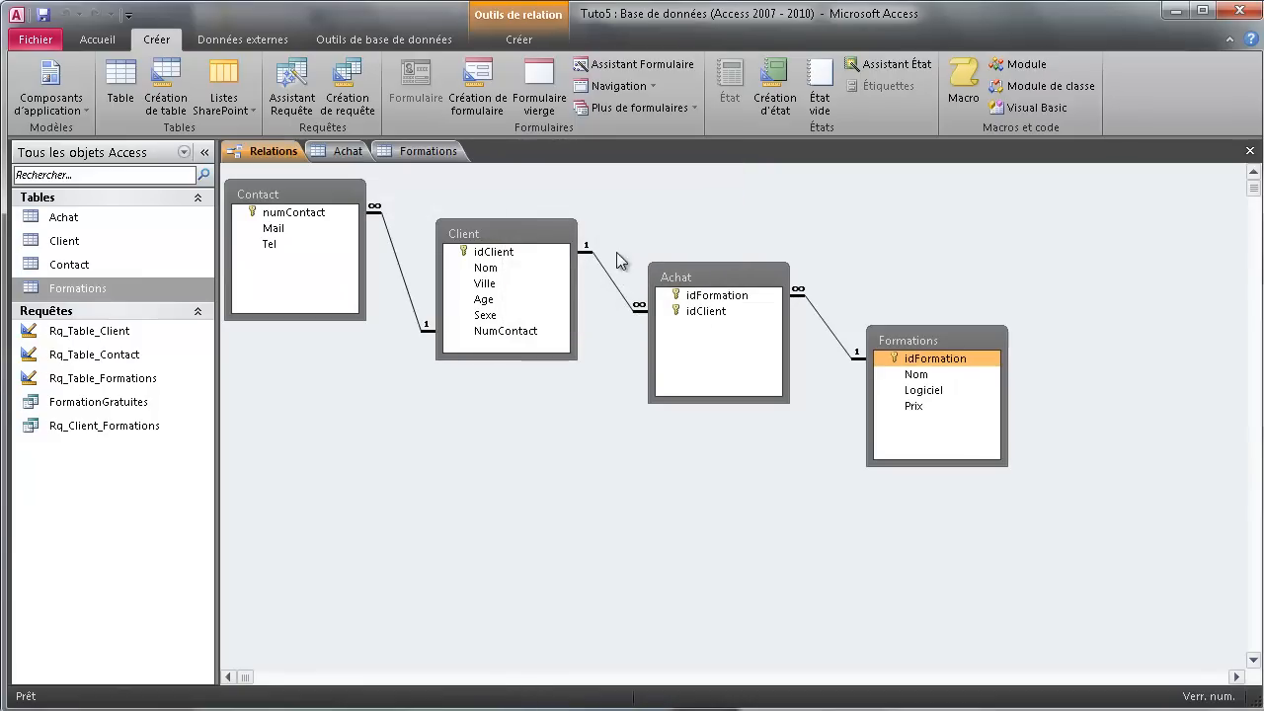
# Rearrange the relationships diagram in a zigzag, with Contact and Achat higher and Client and Formations lower
pyautogui.moveTo(913, 337); pyautogui.dragTo(991, 294)
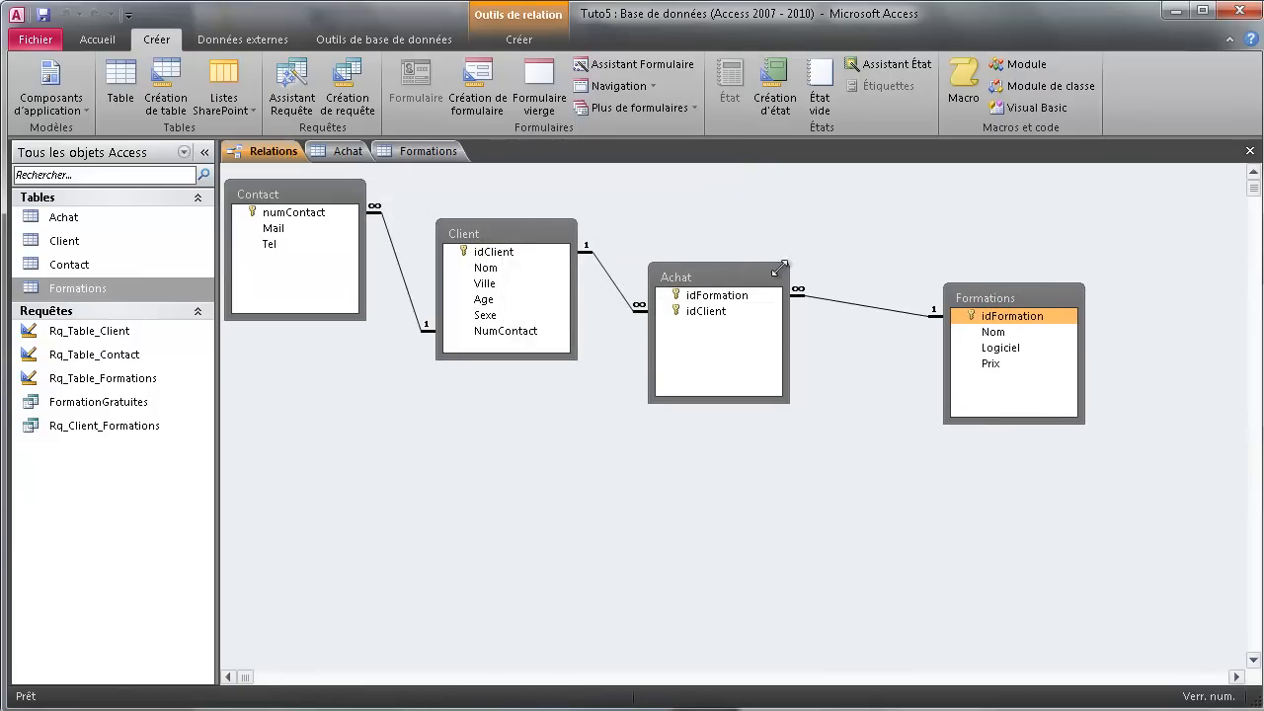
pyautogui.moveTo(726, 276); pyautogui.dragTo(782, 242)
pyautogui.moveTo(519, 237); pyautogui.dragTo(542, 409)
pyautogui.moveTo(729, 243); pyautogui.dragTo(657, 203)
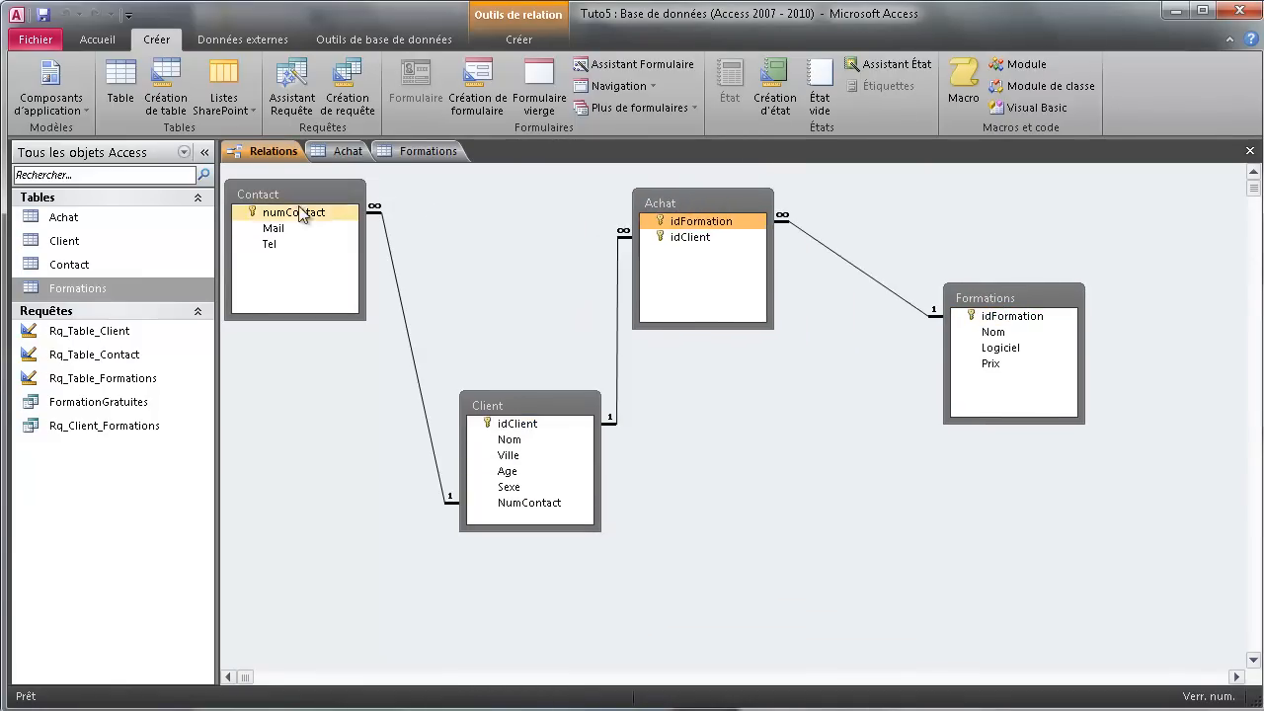
pyautogui.moveTo(313, 193); pyautogui.dragTo(337, 248)
pyautogui.moveTo(505, 405); pyautogui.dragTo(514, 405)
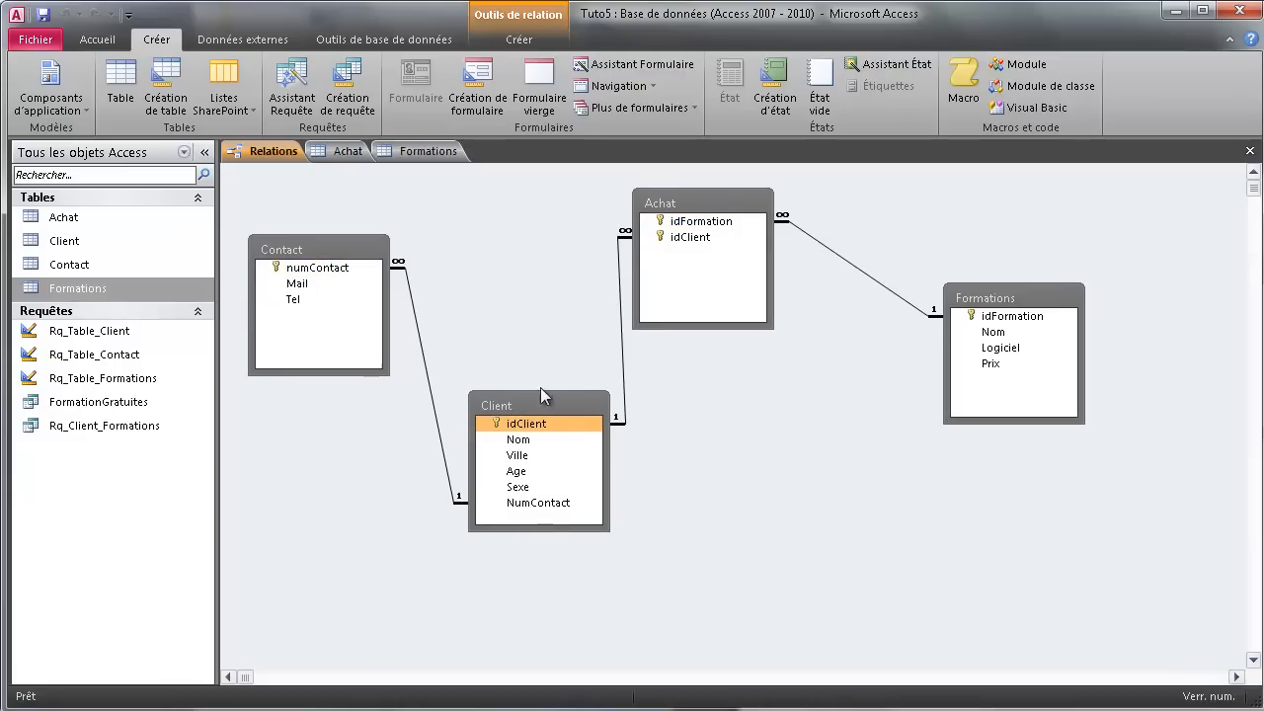
pyautogui.moveTo(717, 203); pyautogui.dragTo(760, 200)
pyautogui.moveTo(998, 299); pyautogui.dragTo(949, 430)
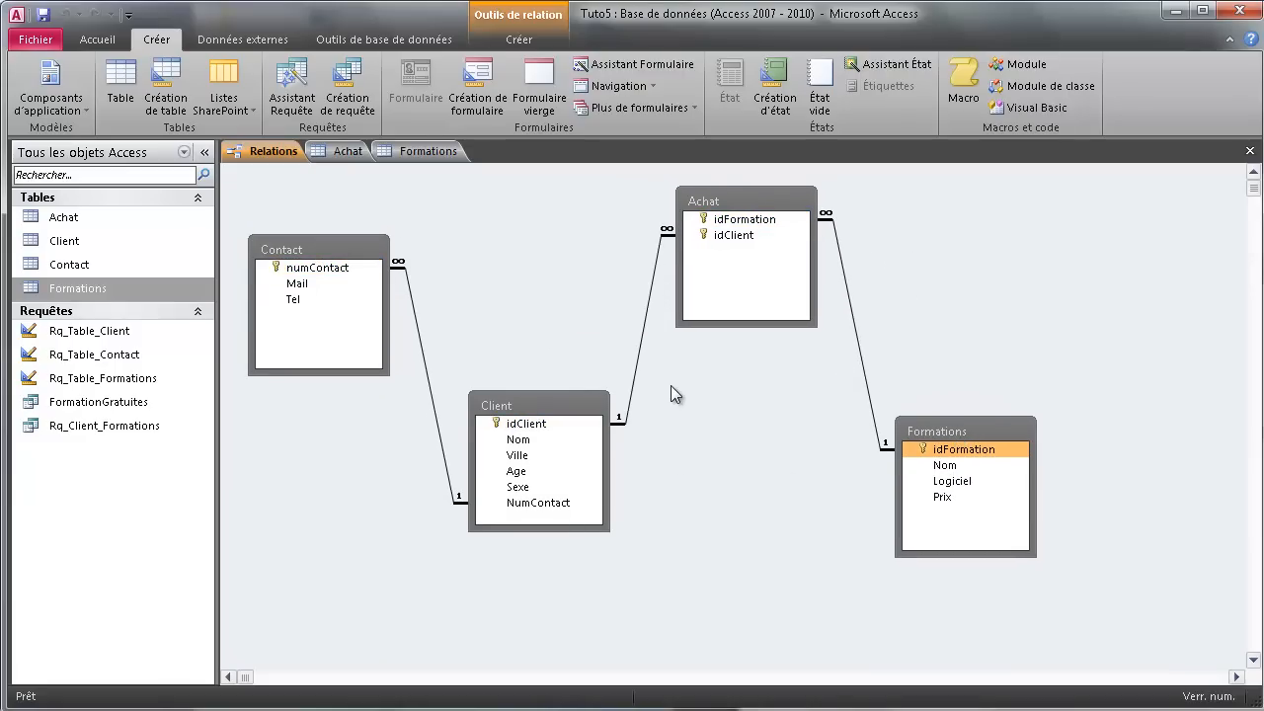